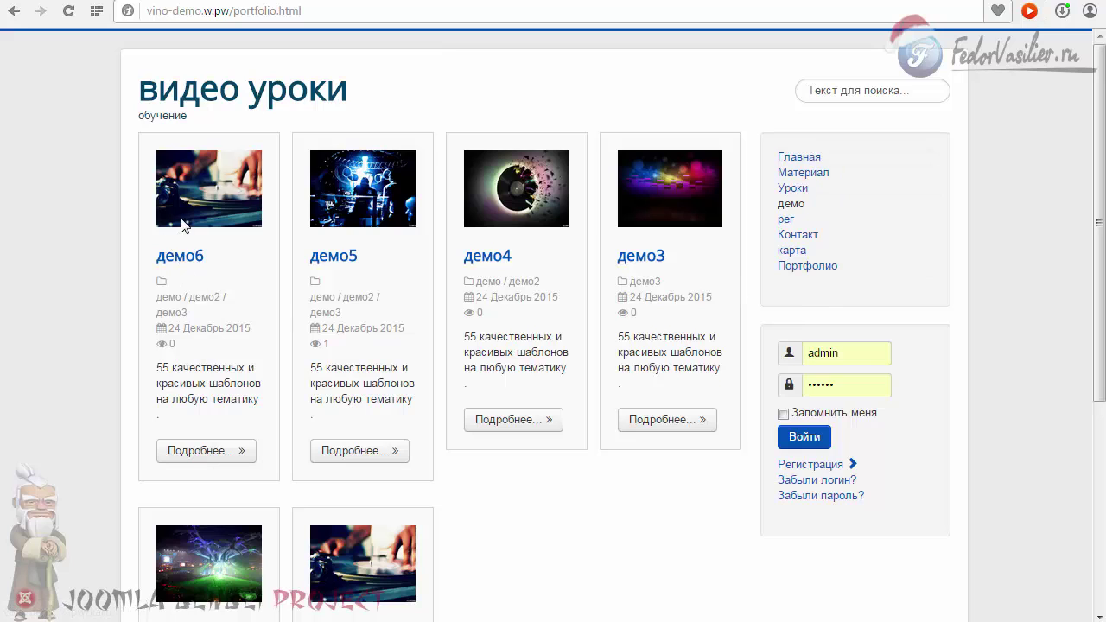
# Switch from the front-end portfolio page to the administrator control panel tab.
pyautogui.hotkey('ctrl', 'Tab')
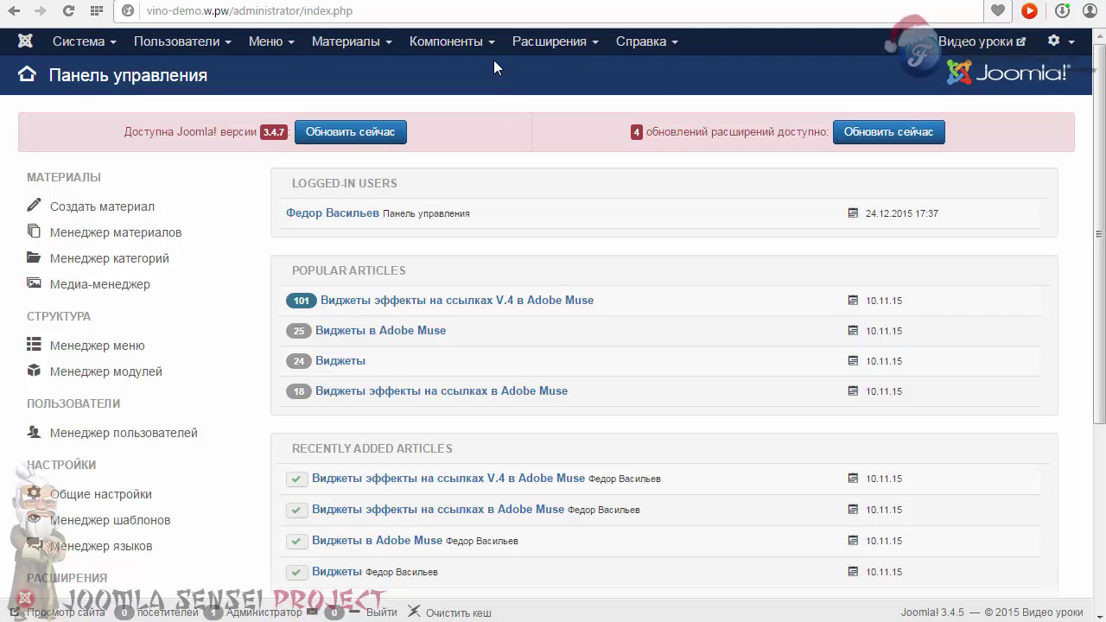
# Open the Module Manager after a quick look at the front-end portfolio page.
pyautogui.click(537, 43)
pyautogui.click(568, 107)
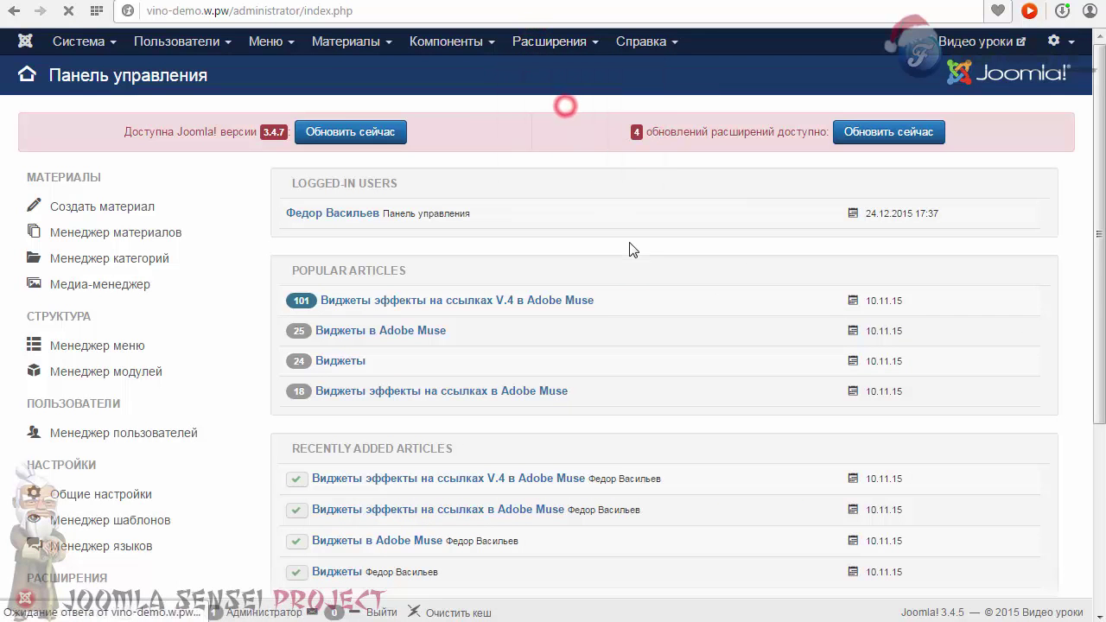
pyautogui.hotkey('ctrl', 'Tab')
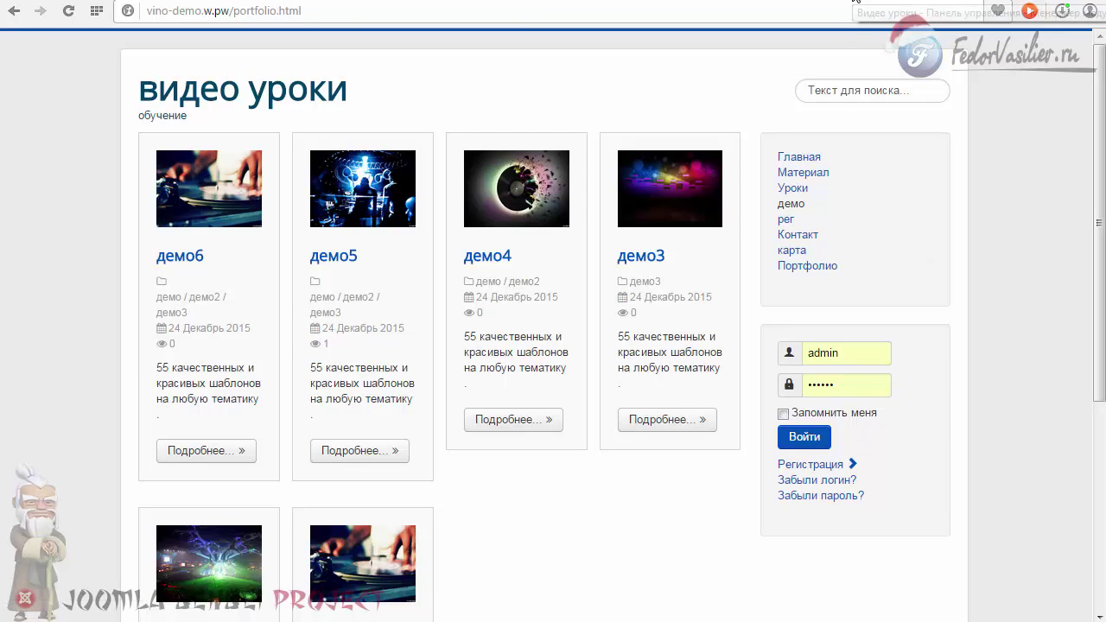
pyautogui.hotkey('ctrl', 'Tab')
pyautogui.click(540, 44)
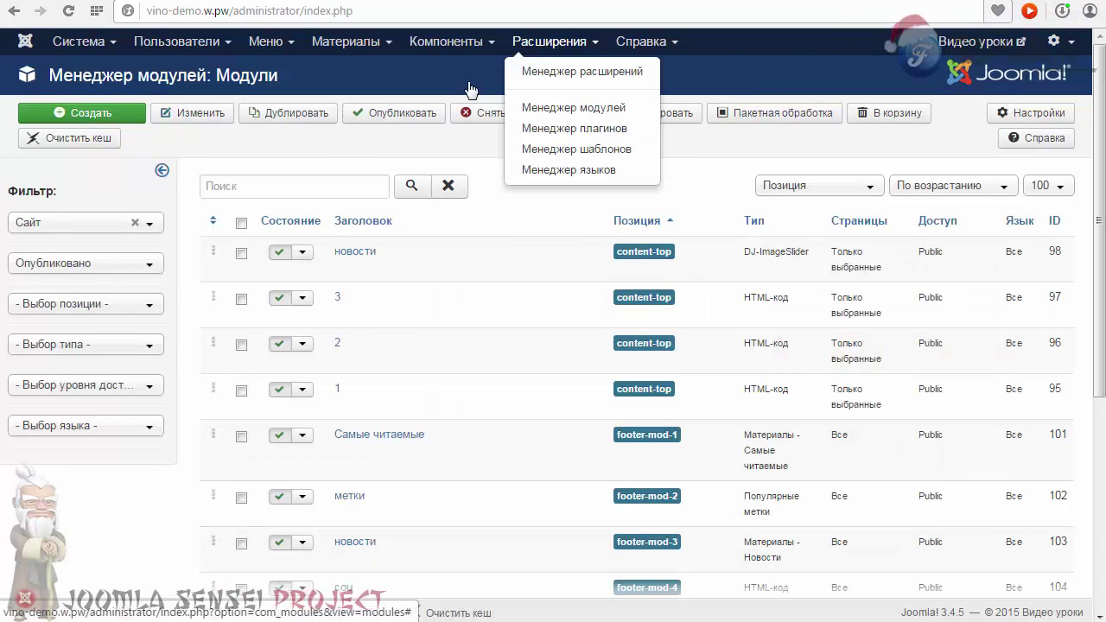
pyautogui.click(348, 141)
pyautogui.scroll(-5, 360, 205)
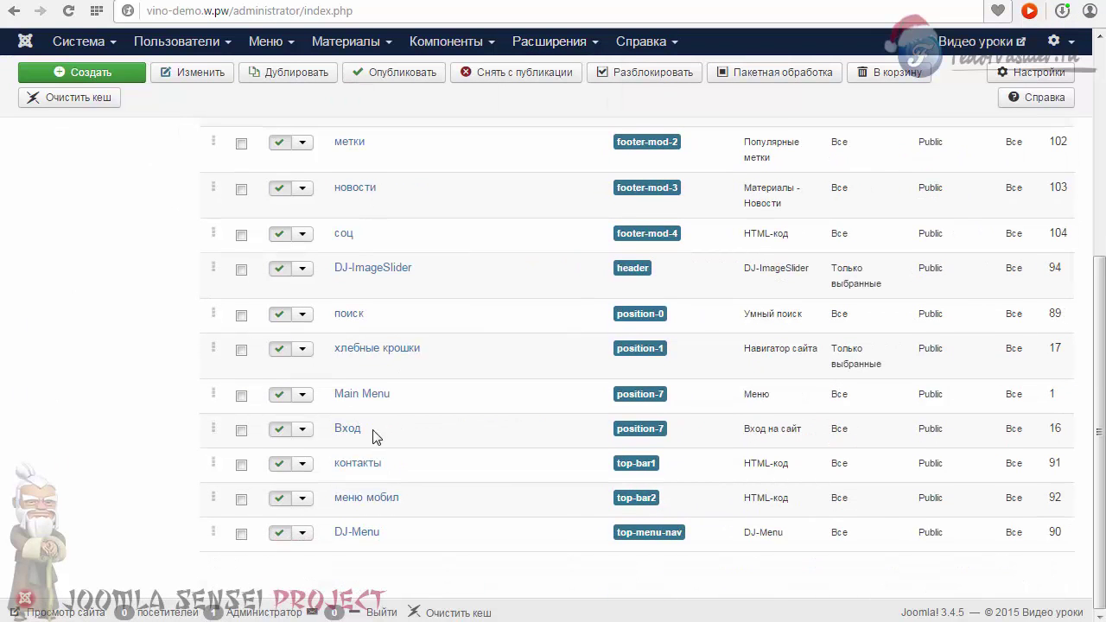
# Limit the Main Menu module to selected pages, excluding Портфолио, and save it.
pyautogui.click(367, 393)
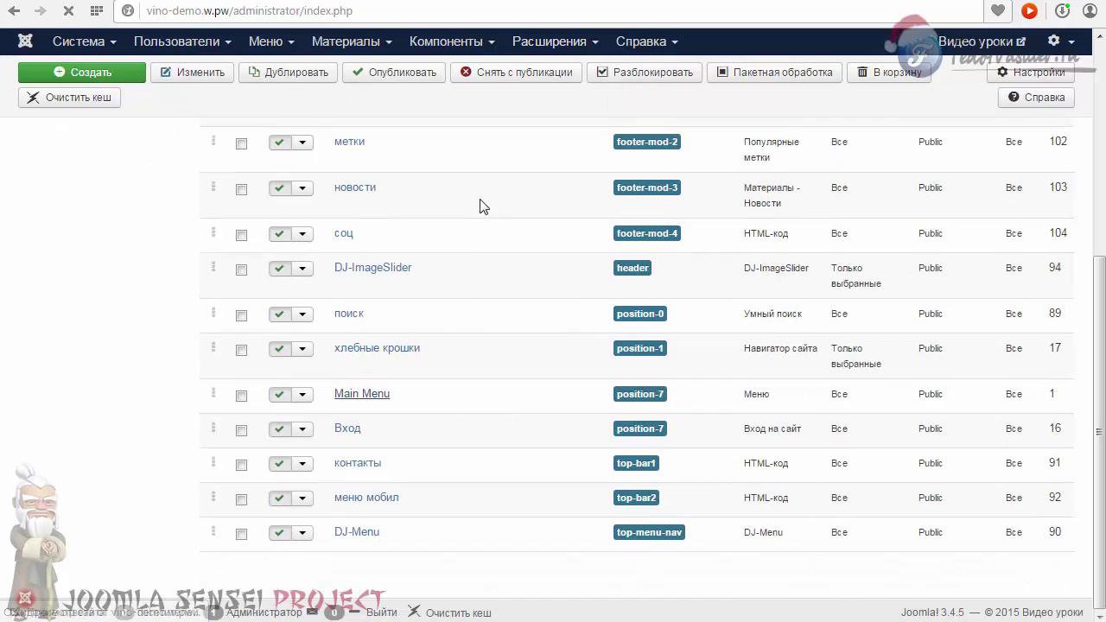
pyautogui.click(173, 195)
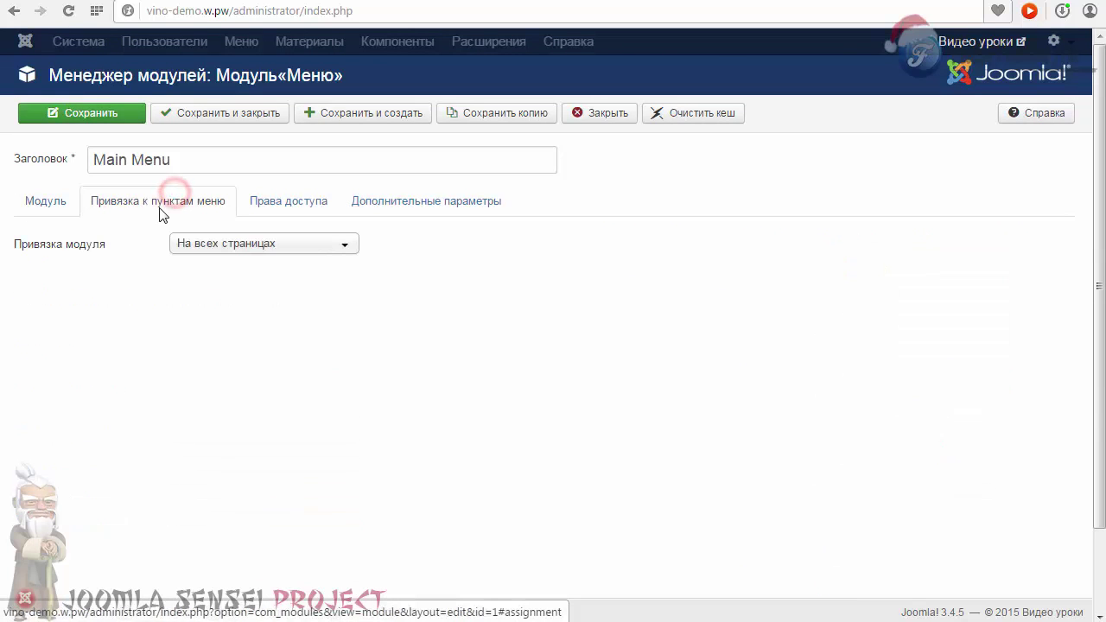
pyautogui.click(197, 244)
pyautogui.click(207, 309)
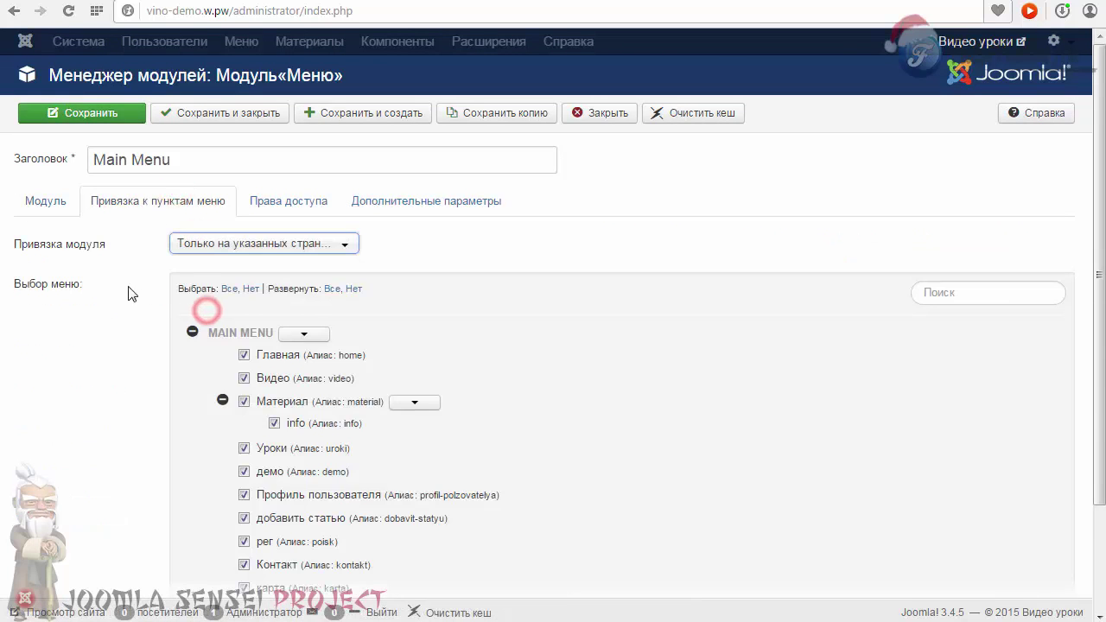
pyautogui.scroll(-3, 139, 308)
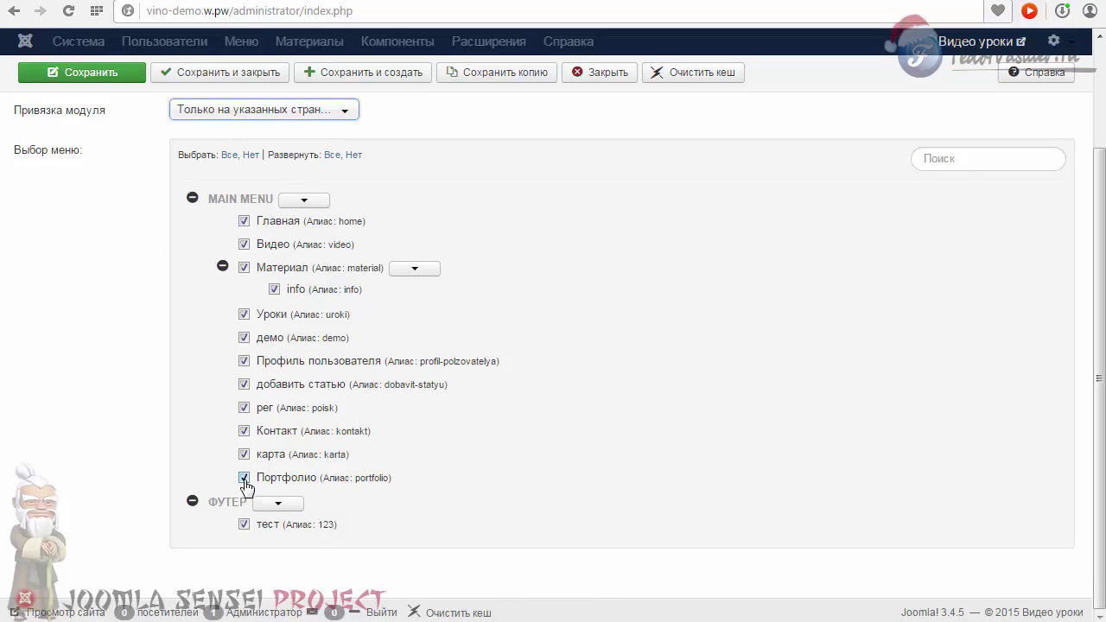
pyautogui.click(245, 478)
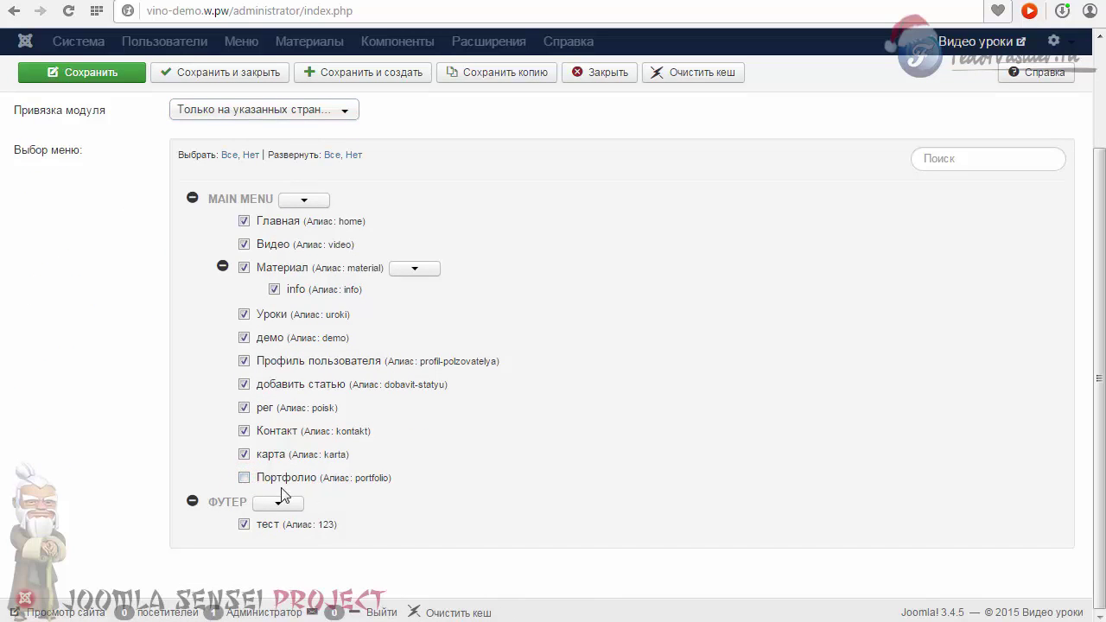
pyautogui.scroll(3, 164, 481)
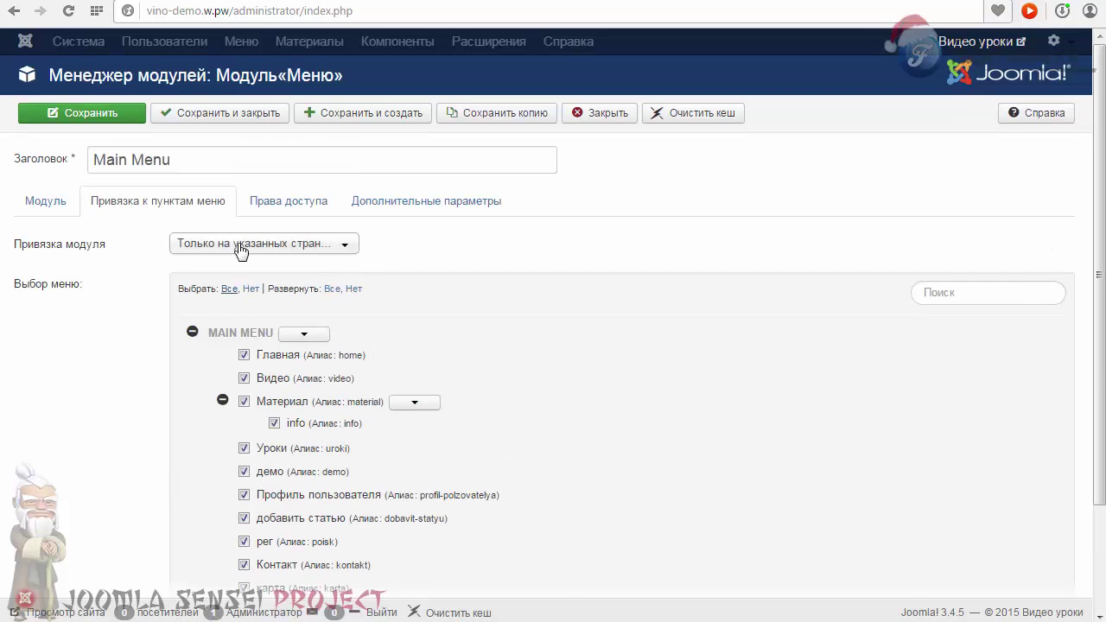
pyautogui.click(217, 113)
# Limit the Вход login module to selected pages excluding Портфолио, then view the Портфолио page.
pyautogui.click(350, 431)
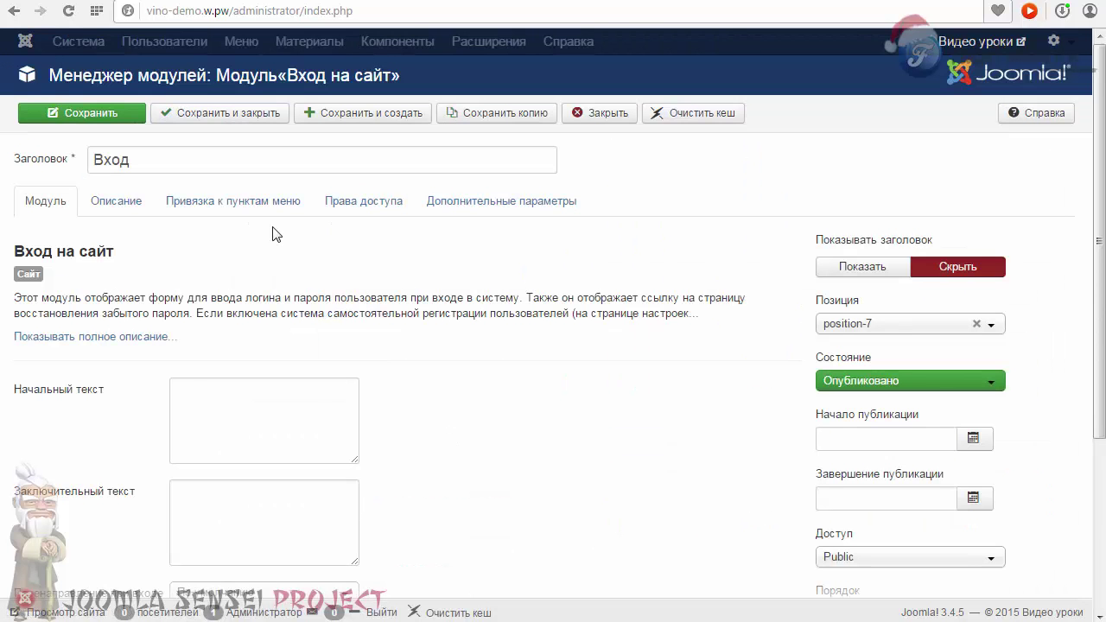
pyautogui.click(259, 201)
pyautogui.click(193, 243)
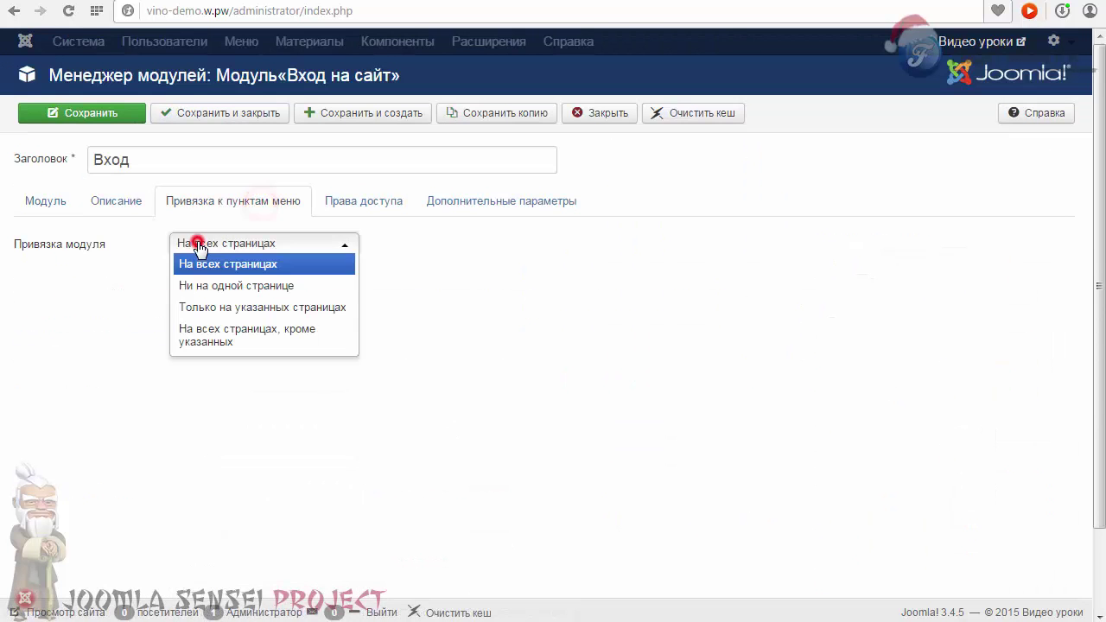
pyautogui.click(212, 307)
pyautogui.scroll(-2, 212, 317)
pyautogui.click(245, 478)
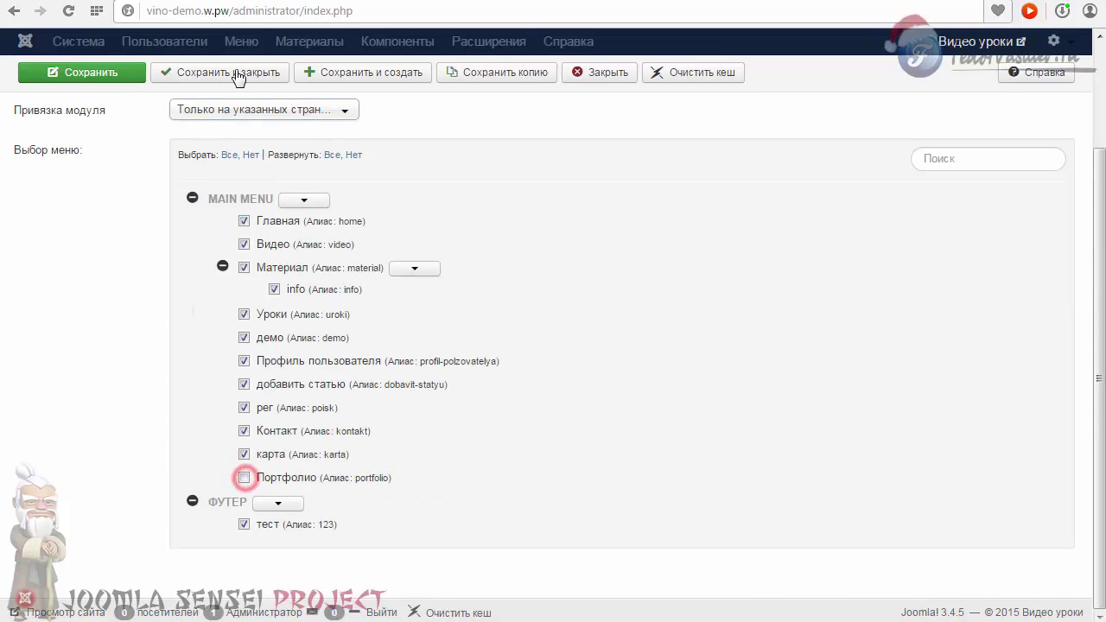
pyautogui.click(228, 72)
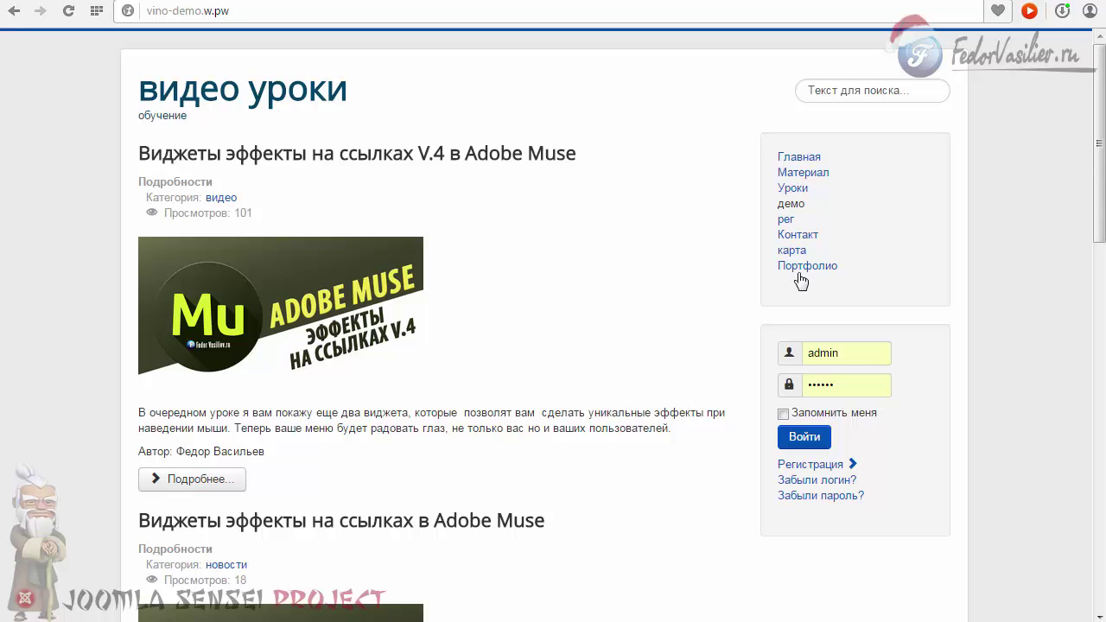
pyautogui.click(802, 268)
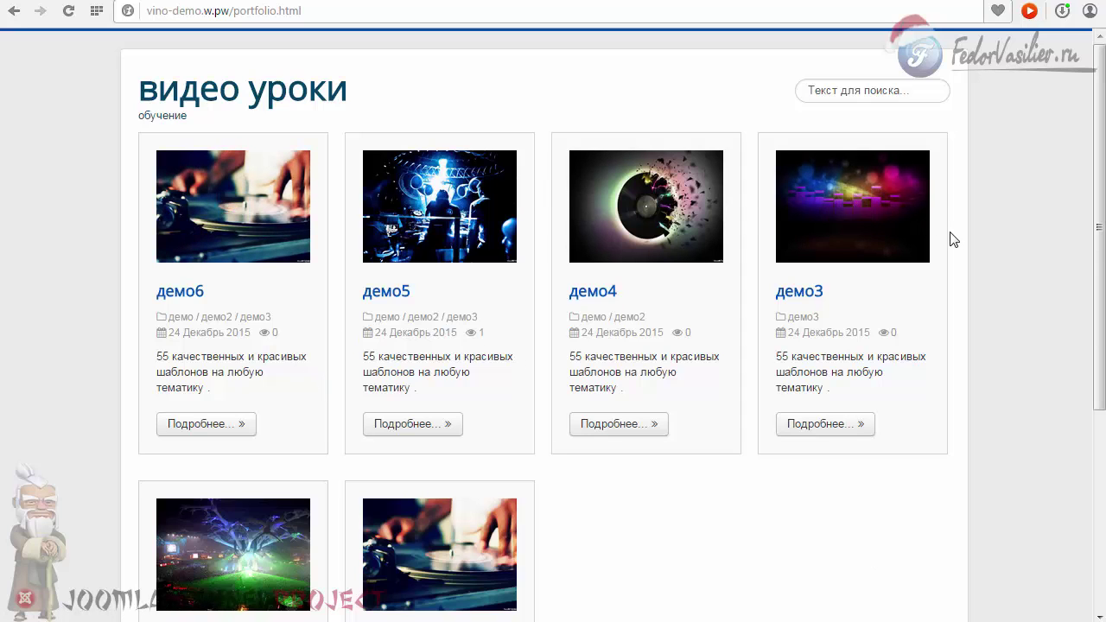
pyautogui.scroll(-1, 1095, 237)
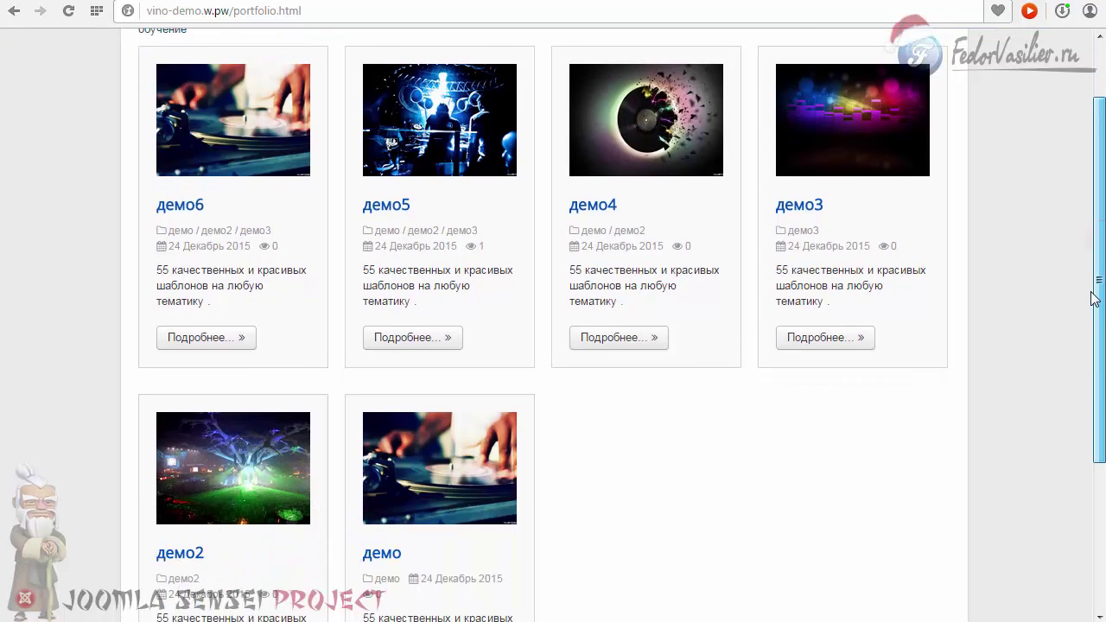
pyautogui.moveTo(1095, 298); pyautogui.dragTo(1085, 255)
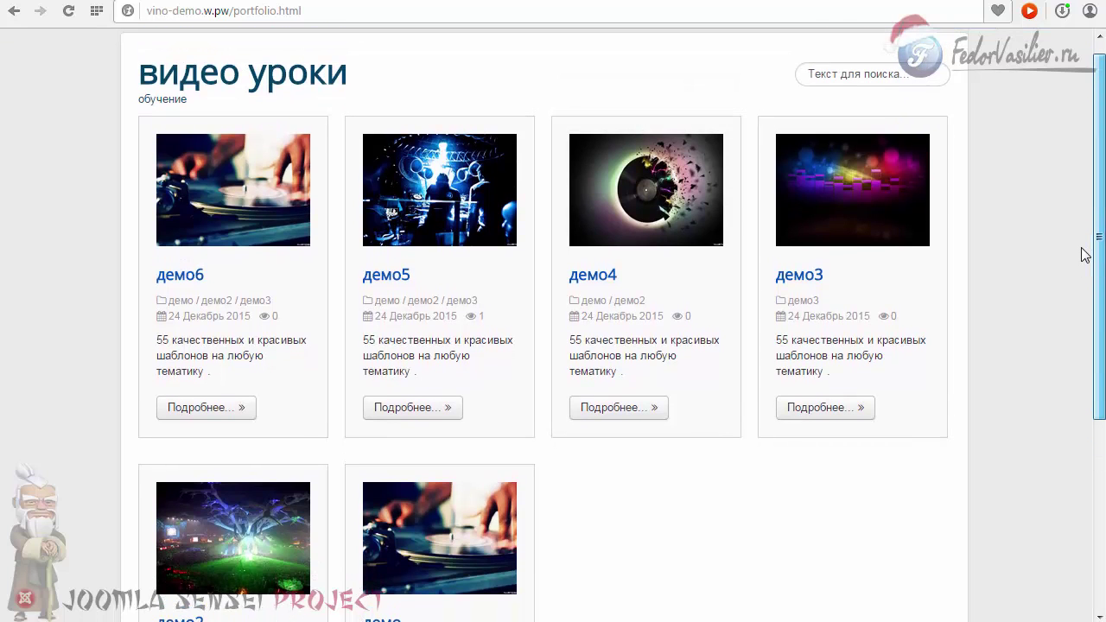
pyautogui.moveTo(1096, 297); pyautogui.dragTo(1098, 500)
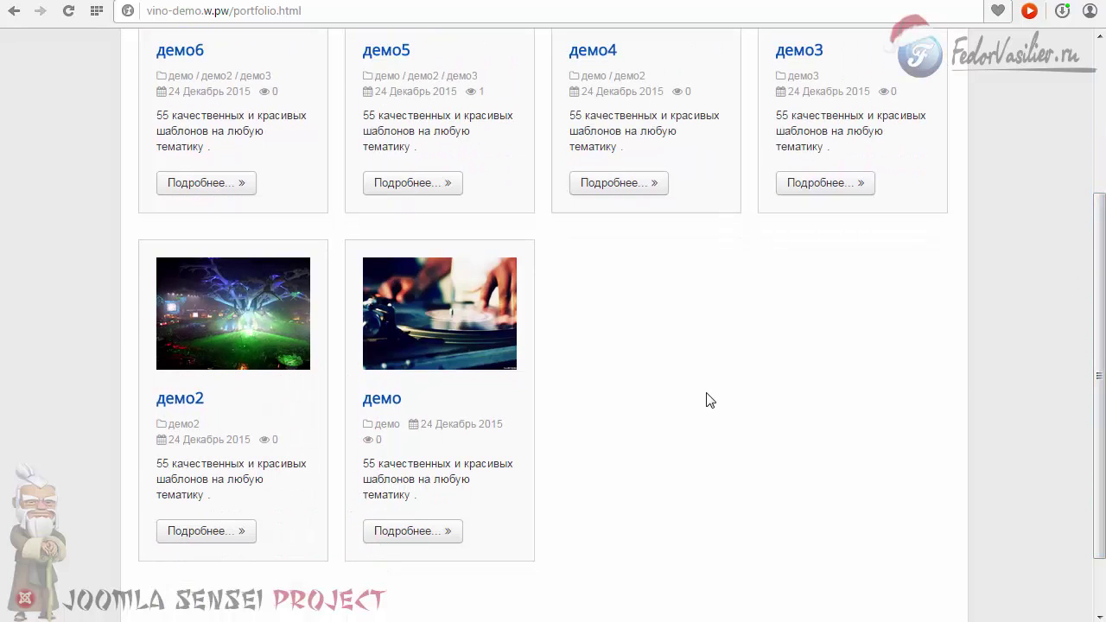
pyautogui.scroll(3, 709, 399)
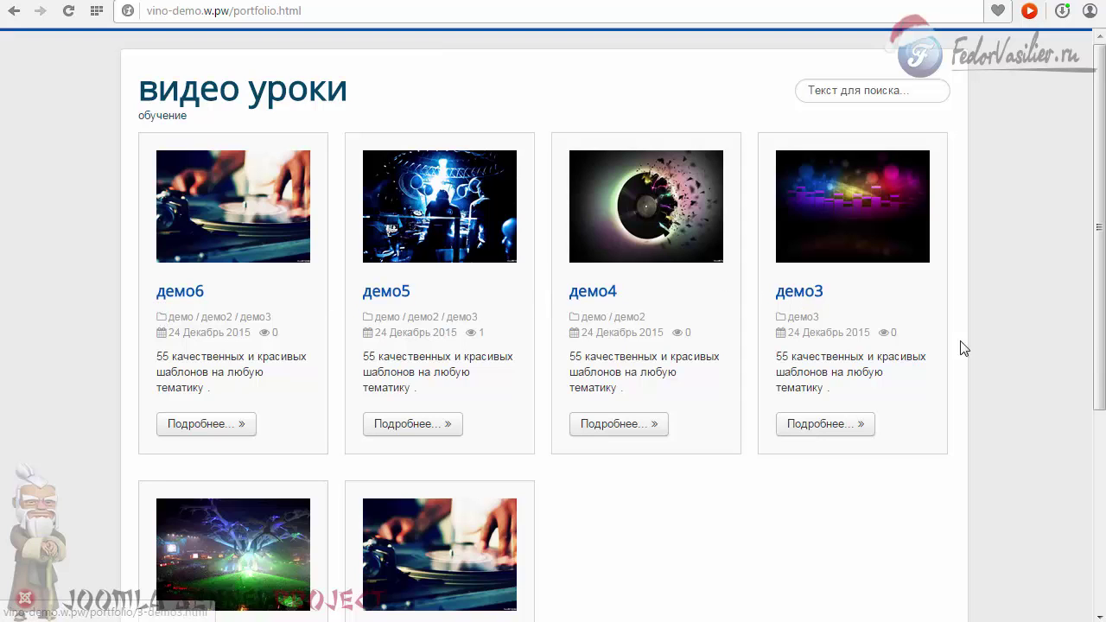
pyautogui.scroll(-3, 1098, 365)
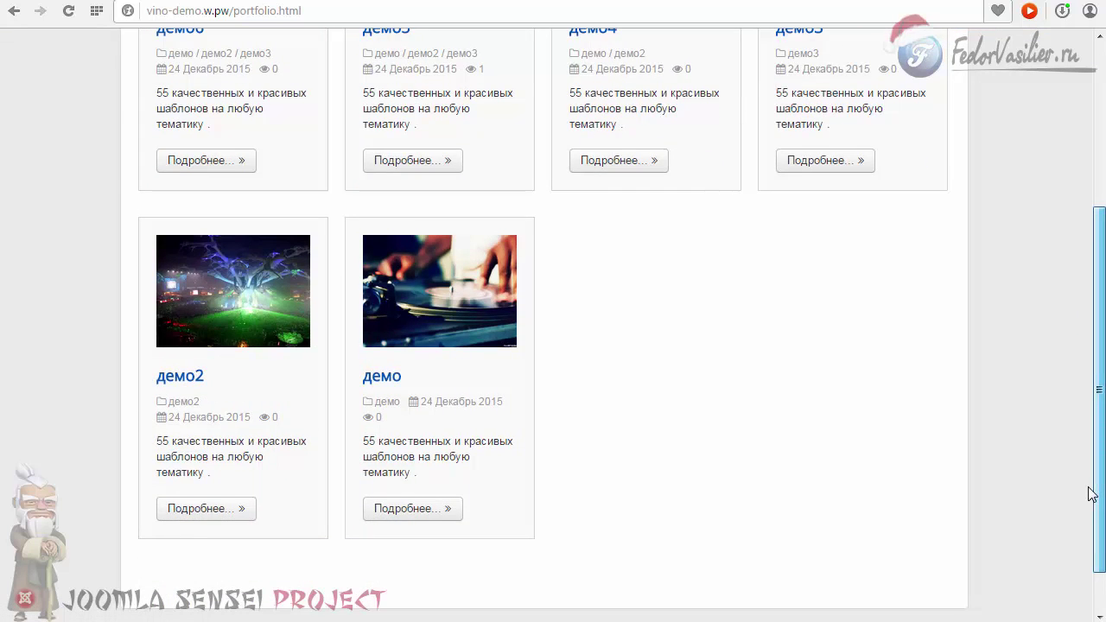
pyautogui.scroll(3, 605, 389)
pyautogui.click(221, 423)
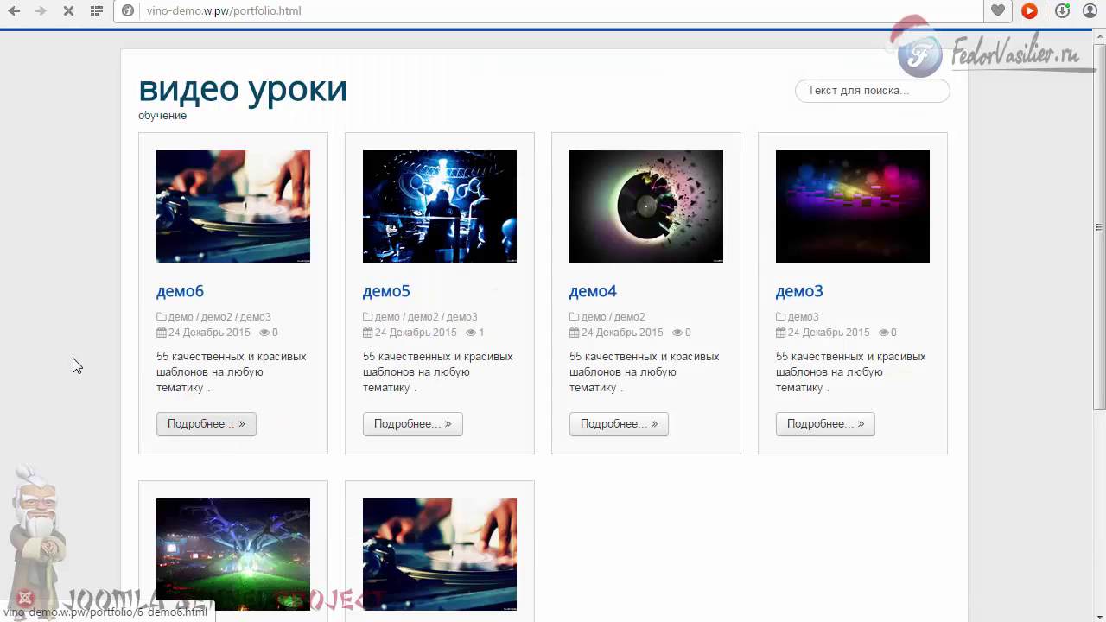
pyautogui.scroll(-7, 46, 352)
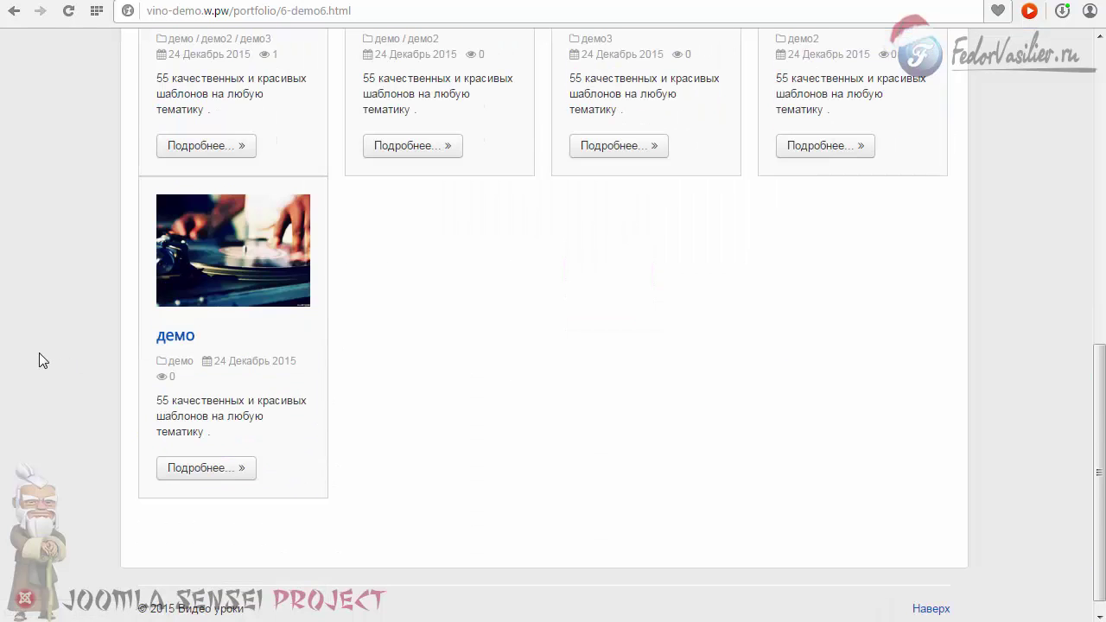
pyautogui.scroll(7, 39, 353)
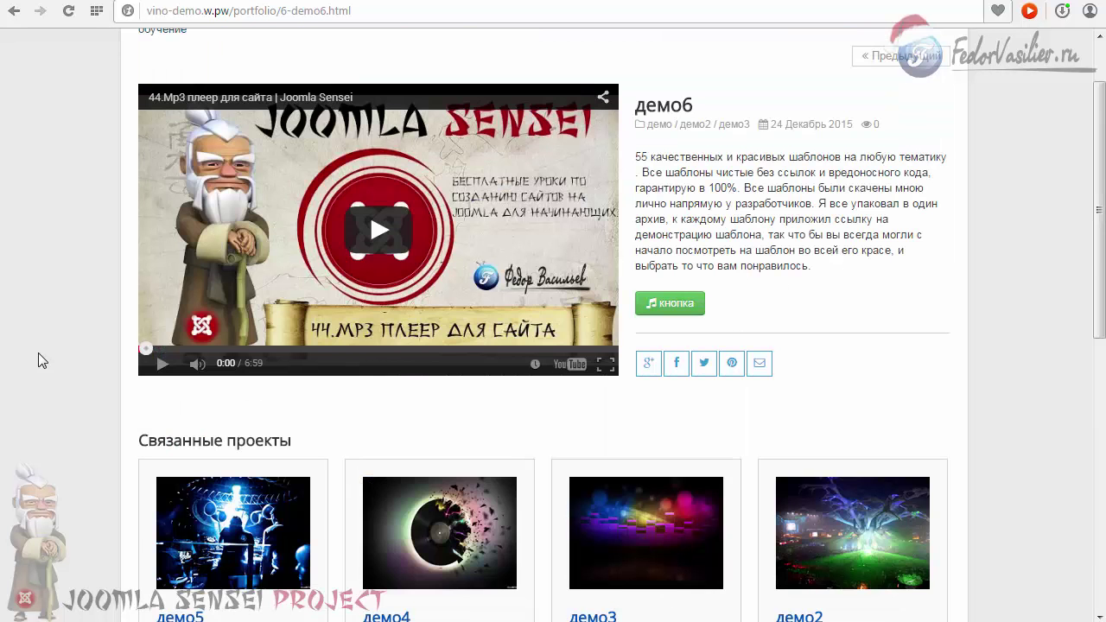
pyautogui.scroll(2, 38, 352)
pyautogui.click(14, 10)
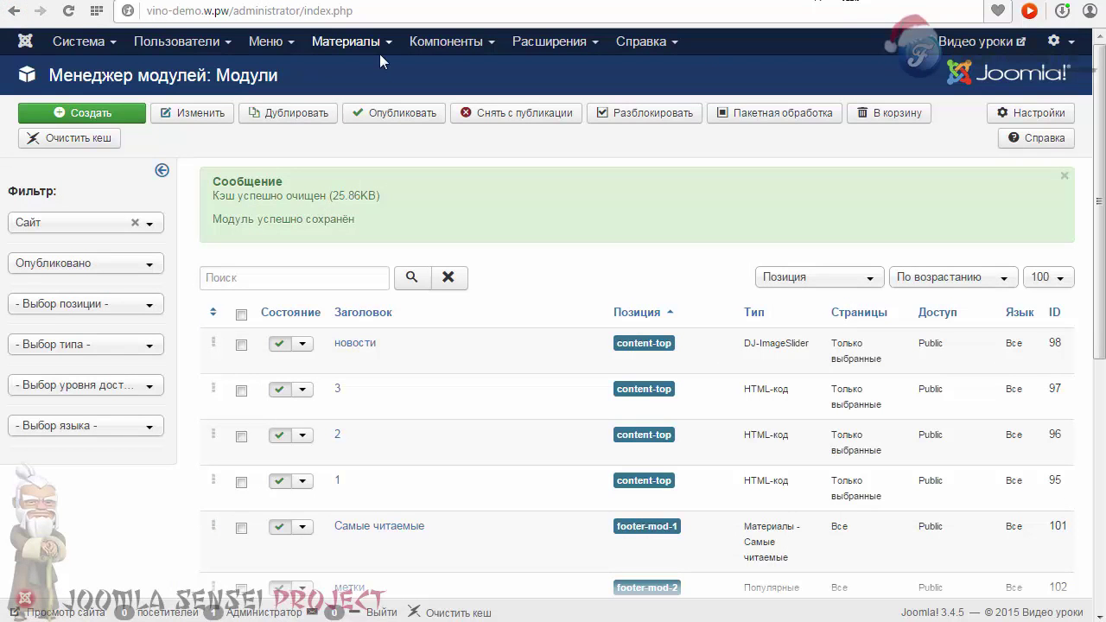
# In Mb2 Portfolio Extra Fields, create and save a field titled 'Автор:'.
pyautogui.click(466, 43)
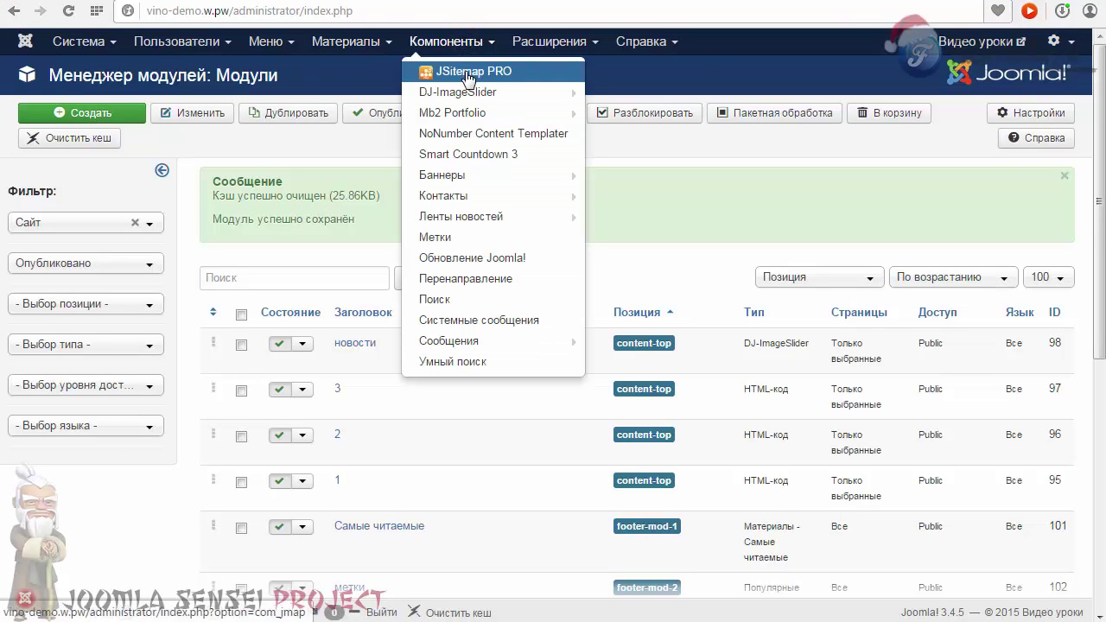
pyautogui.click(466, 119)
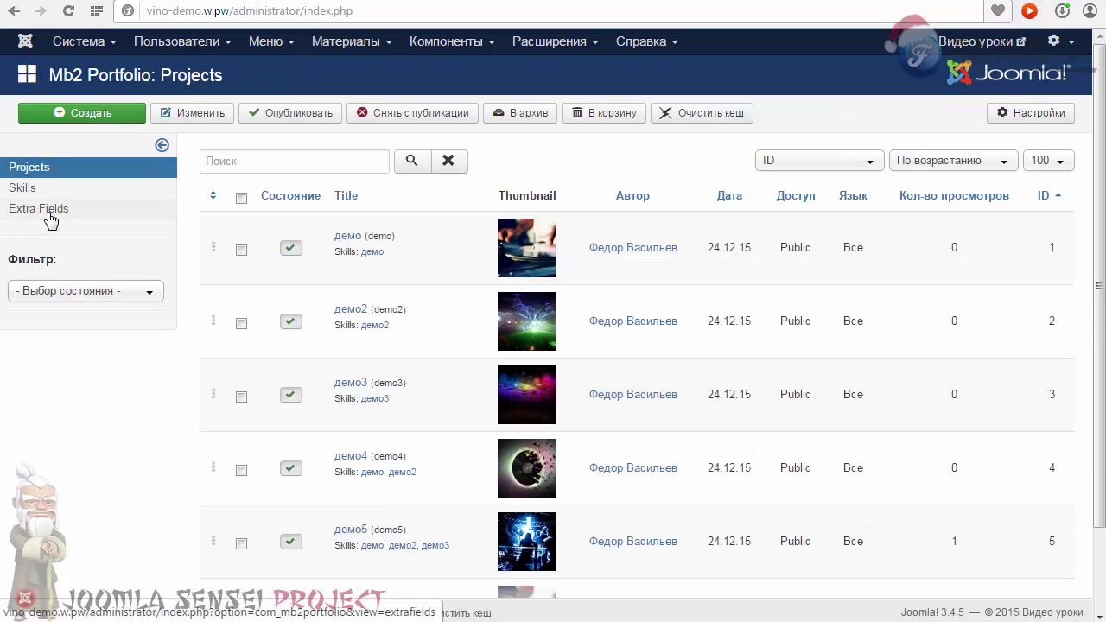
pyautogui.click(49, 216)
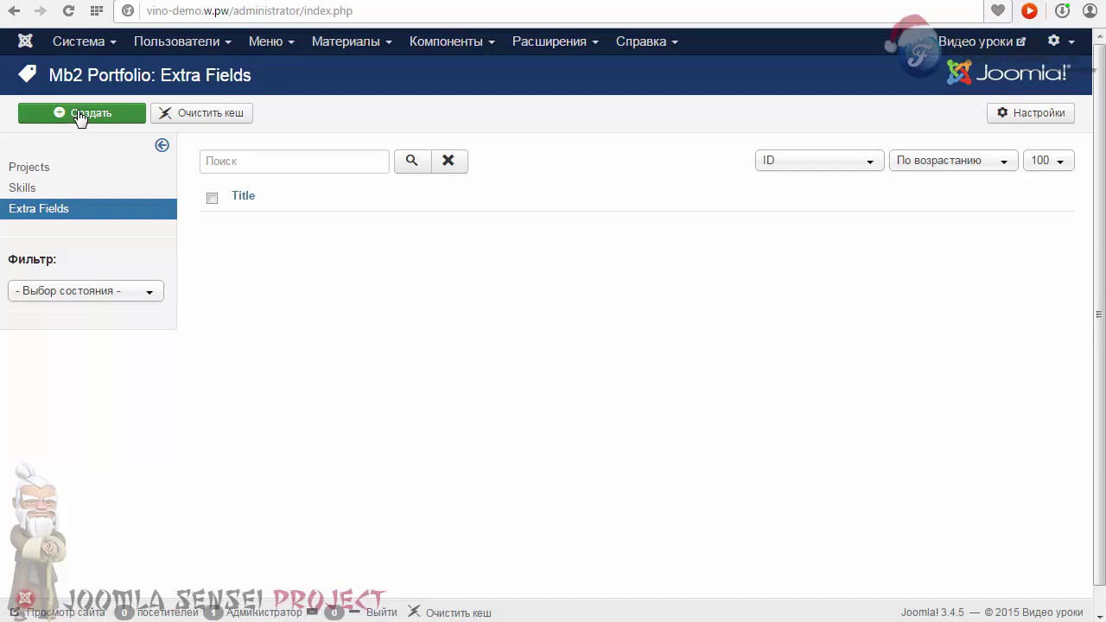
pyautogui.click(79, 115)
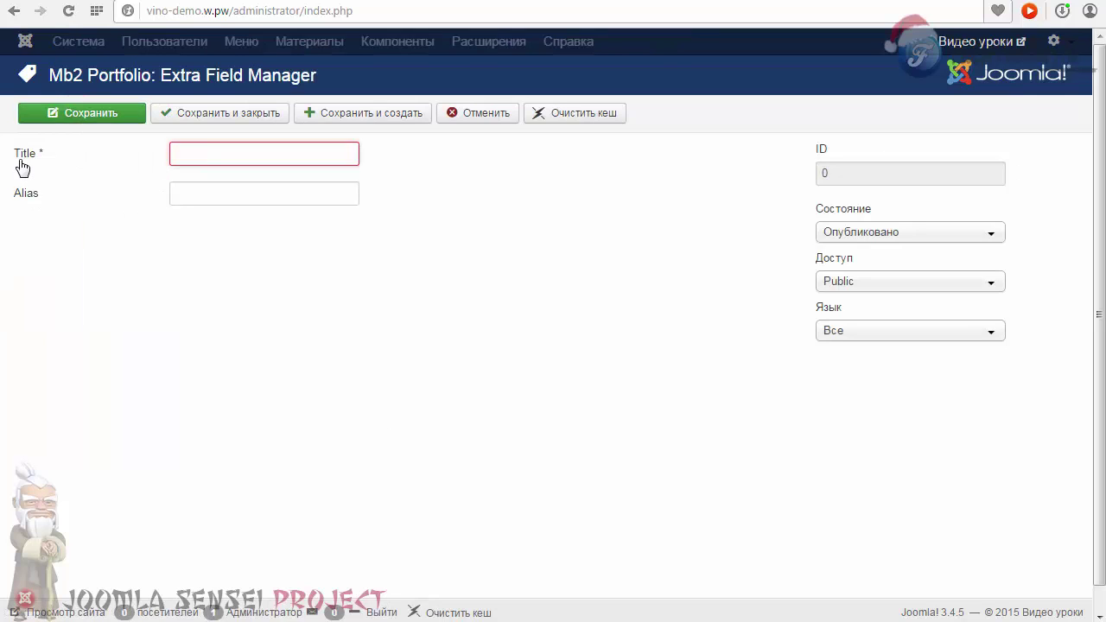
pyautogui.click(231, 158)
pyautogui.write('Авт')
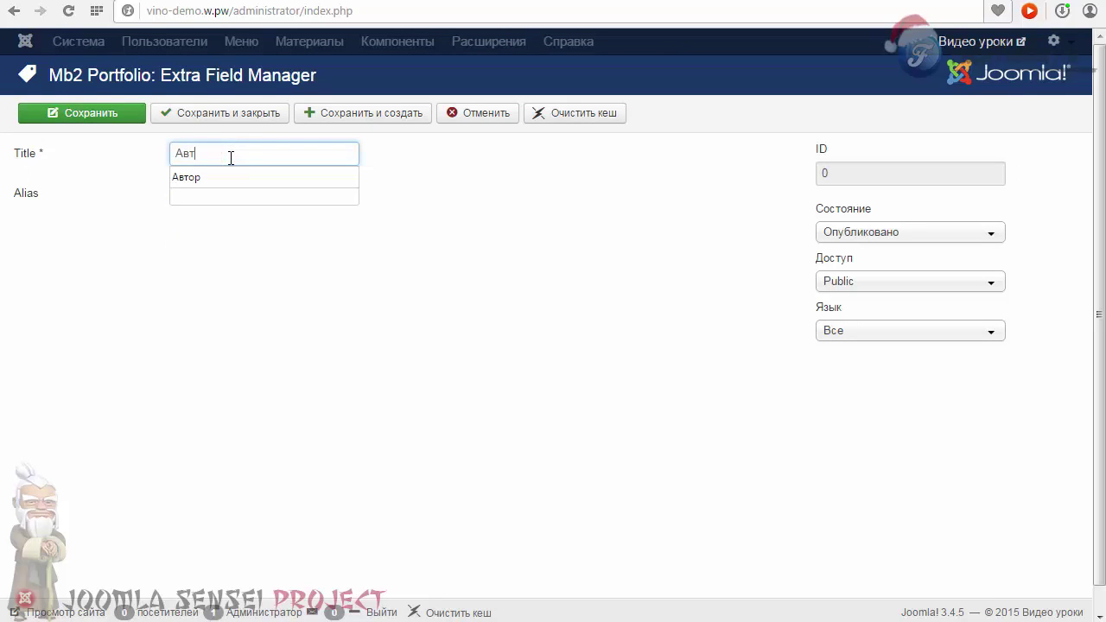
pyautogui.write('ор:')
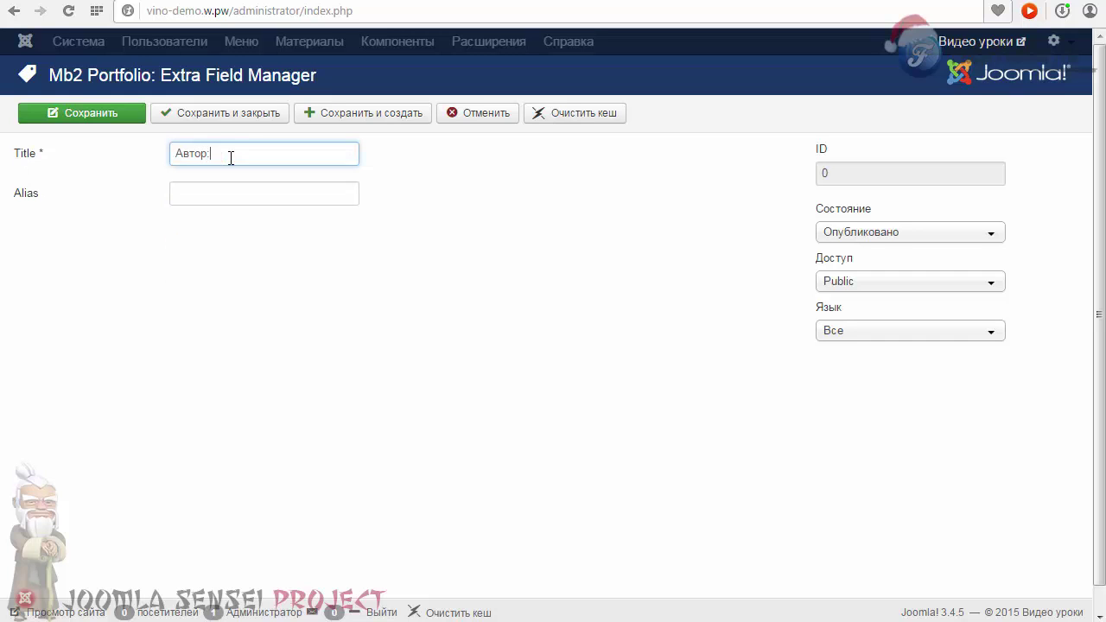
pyautogui.click(321, 273)
pyautogui.click(204, 113)
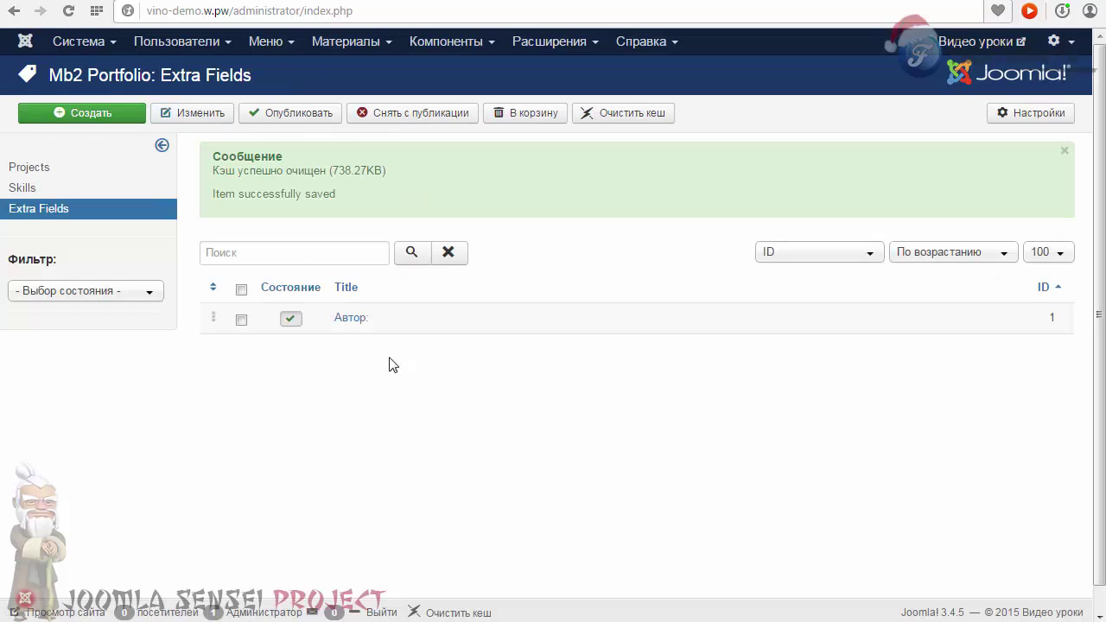
# Create a second extra field titled 'Цена:', then go to the projects list.
pyautogui.click(76, 116)
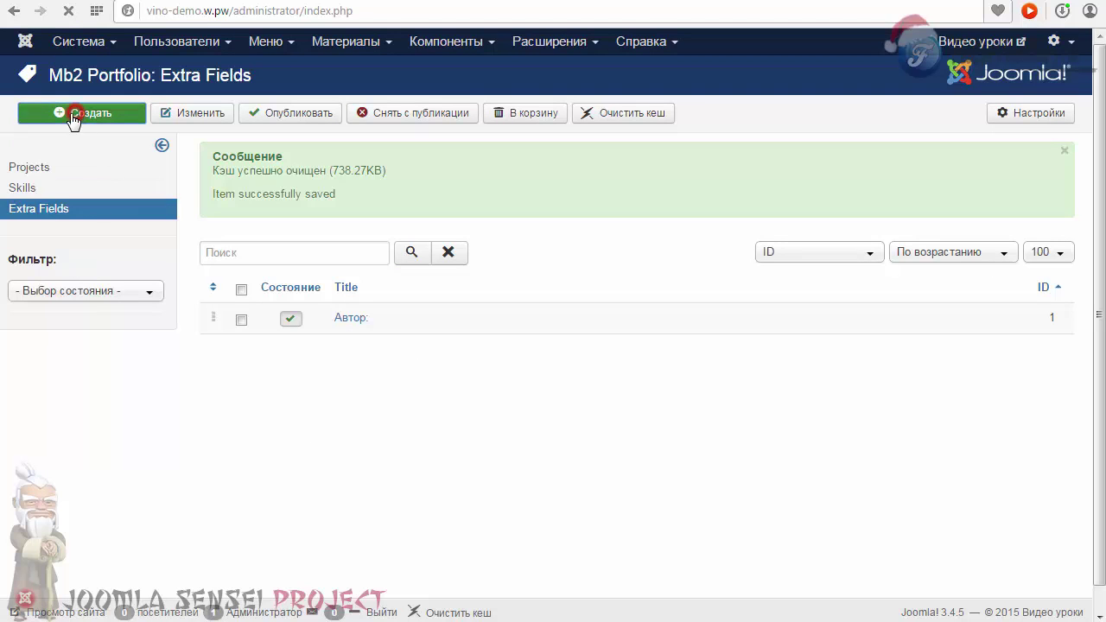
pyautogui.click(199, 153)
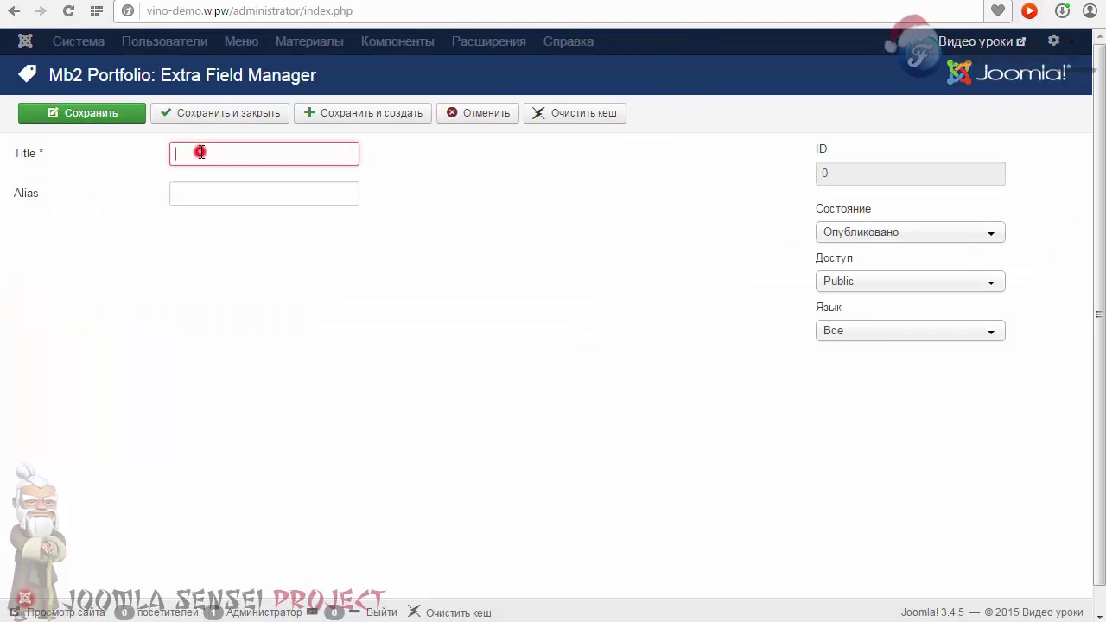
pyautogui.write('Ц')
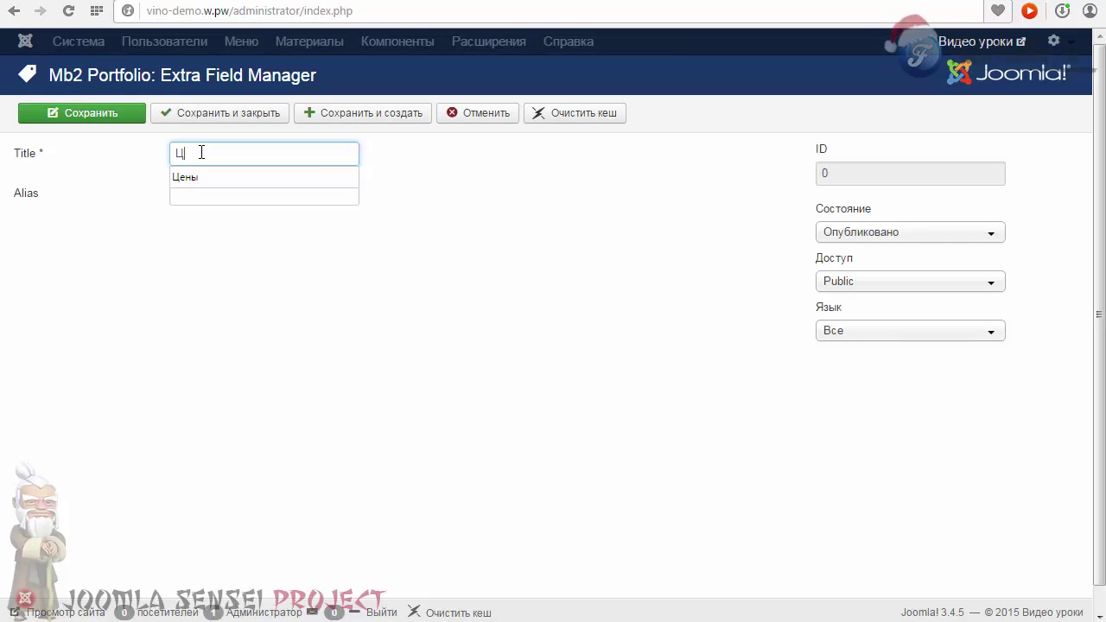
pyautogui.write('ена:')
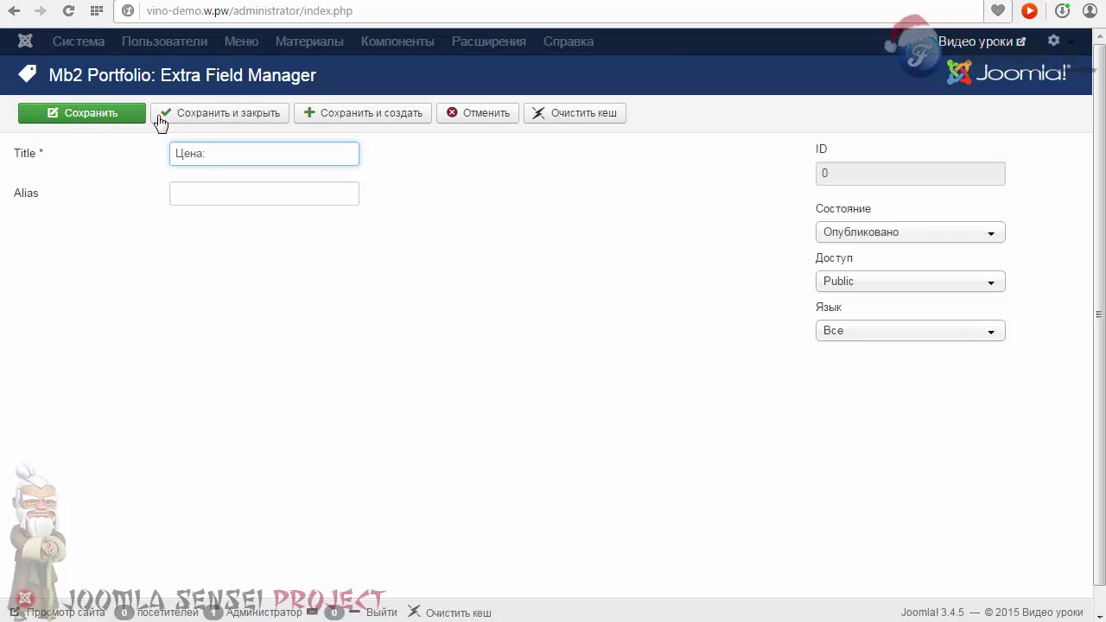
pyautogui.click(173, 111)
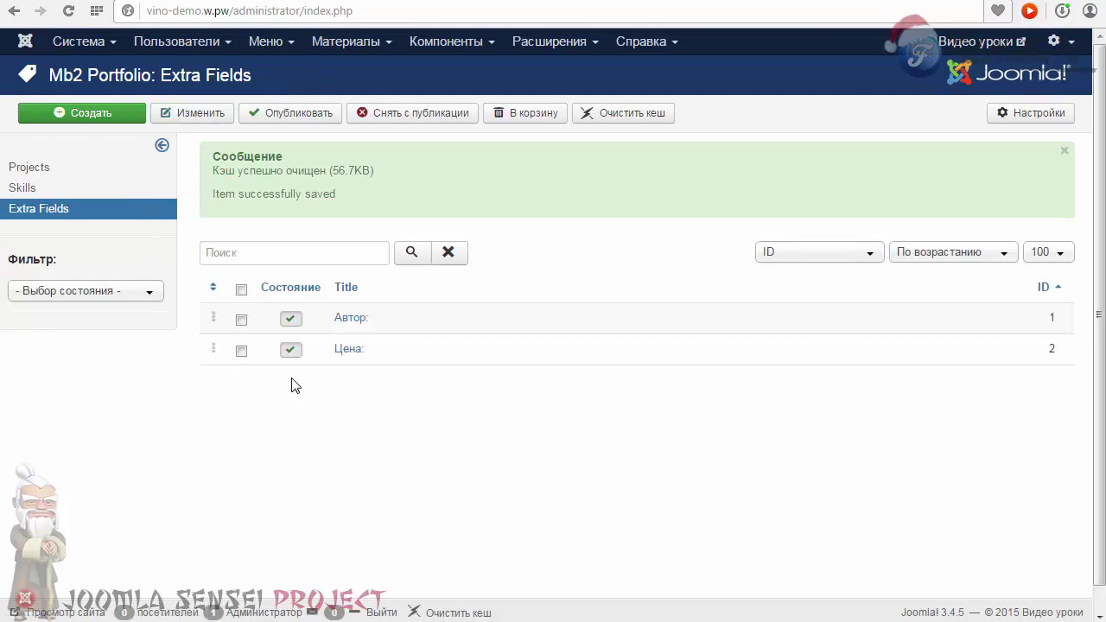
pyautogui.click(18, 169)
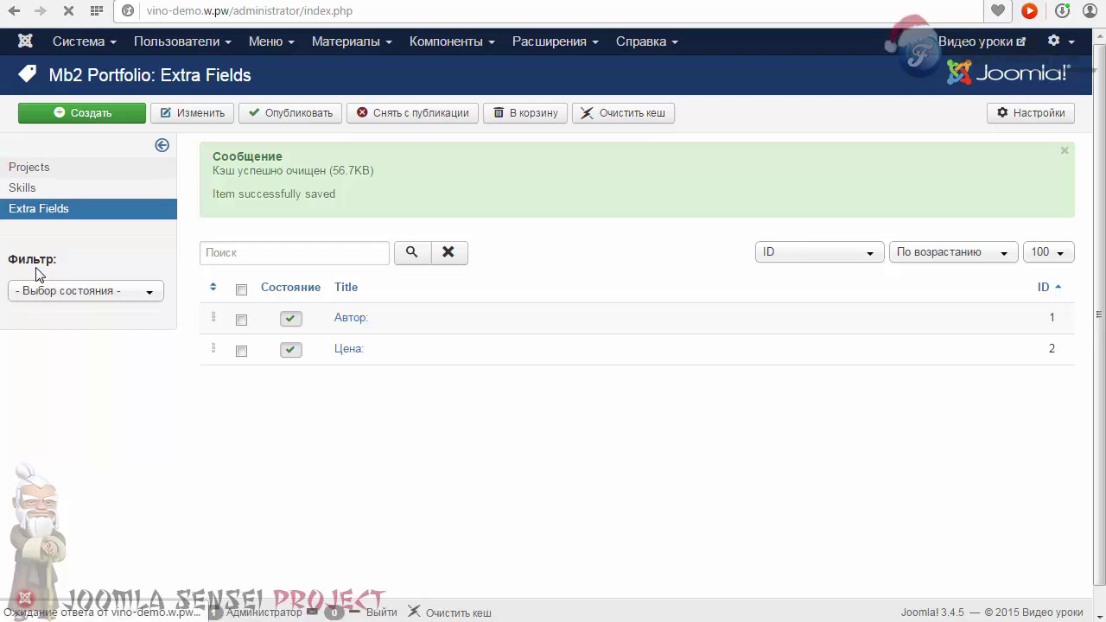
# Open демо6 and set extra field 1 to Автор: with the author's name.
pyautogui.scroll(-1, 398, 291)
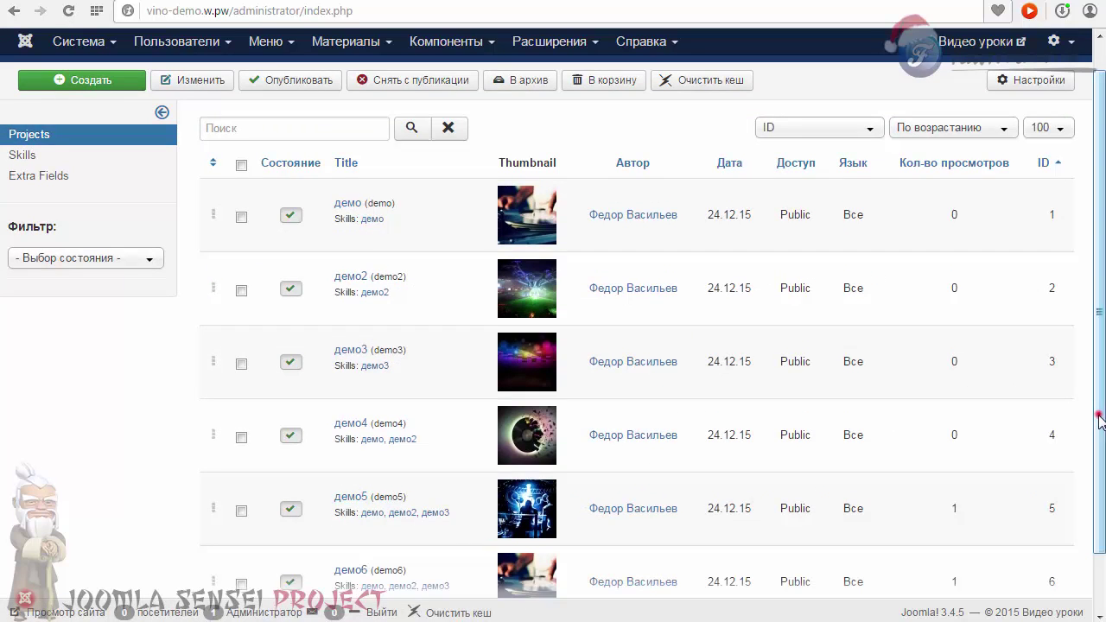
pyautogui.moveTo(1099, 421); pyautogui.dragTo(1099, 477)
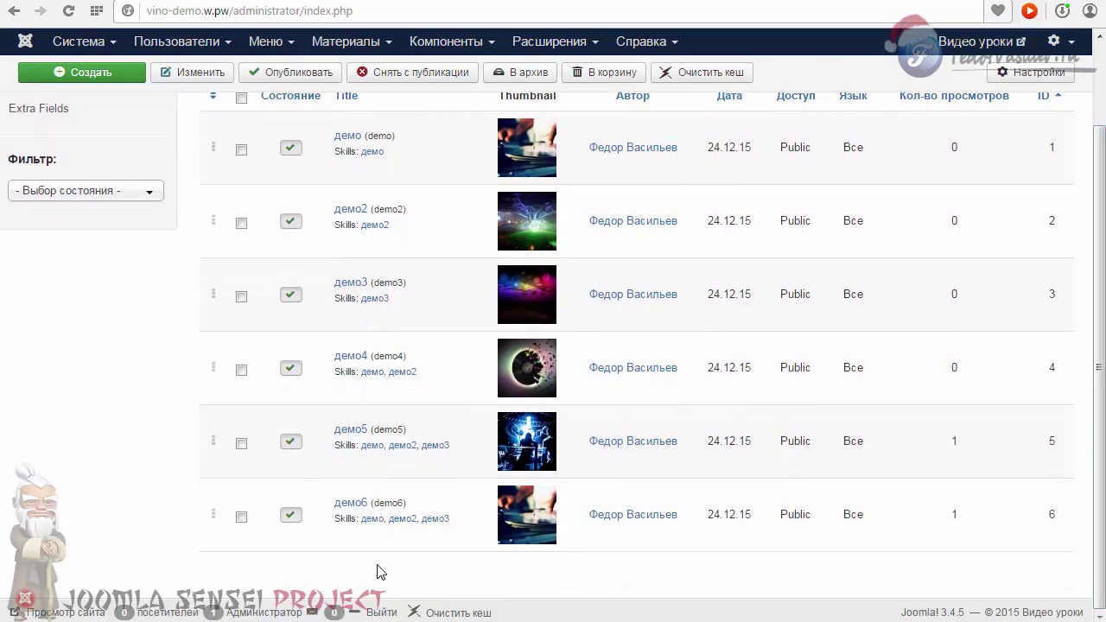
pyautogui.click(351, 504)
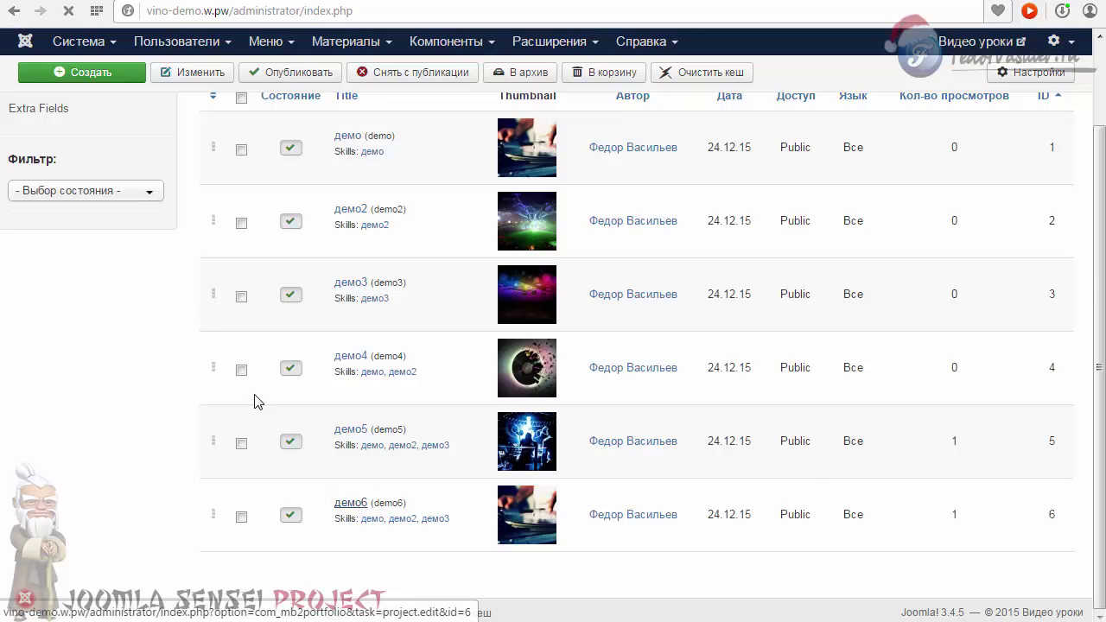
pyautogui.click(302, 156)
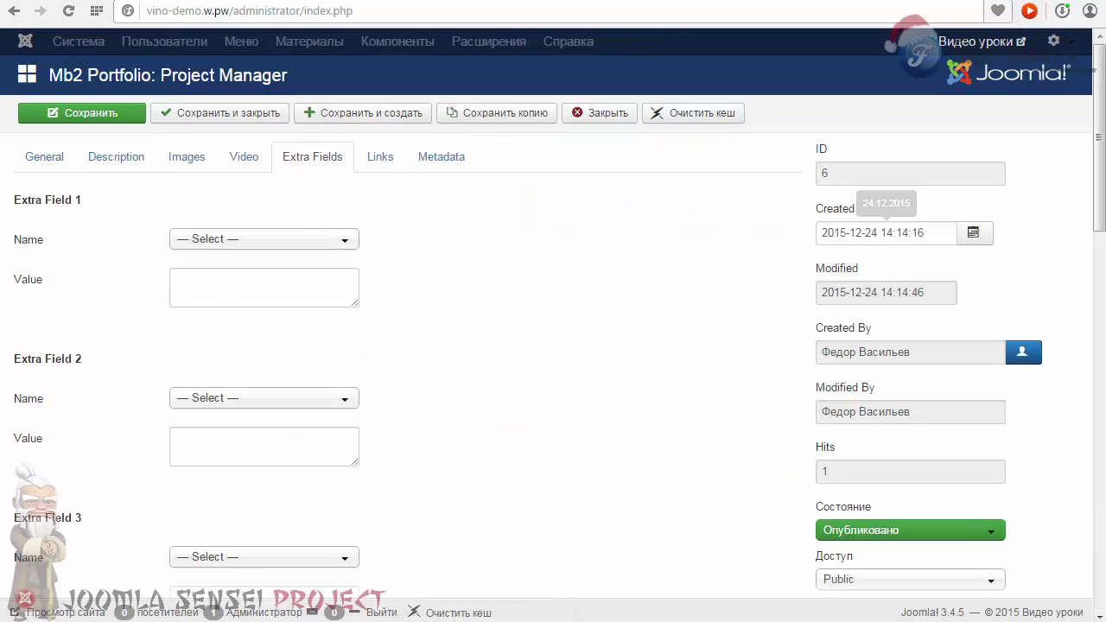
pyautogui.moveTo(1098, 173); pyautogui.dragTo(1060, 116)
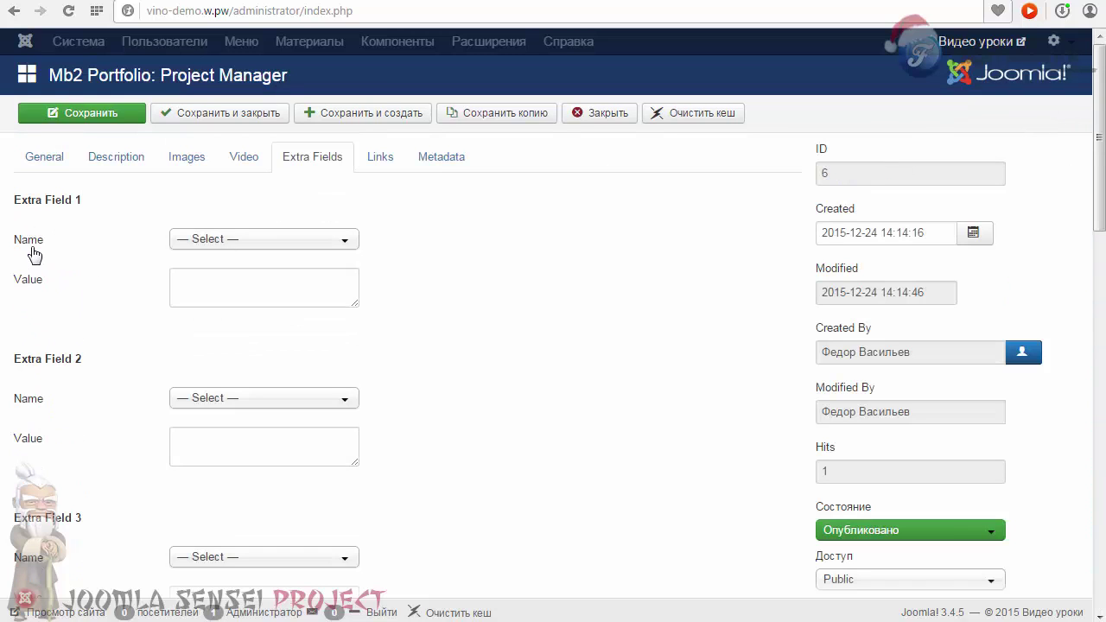
pyautogui.click(214, 242)
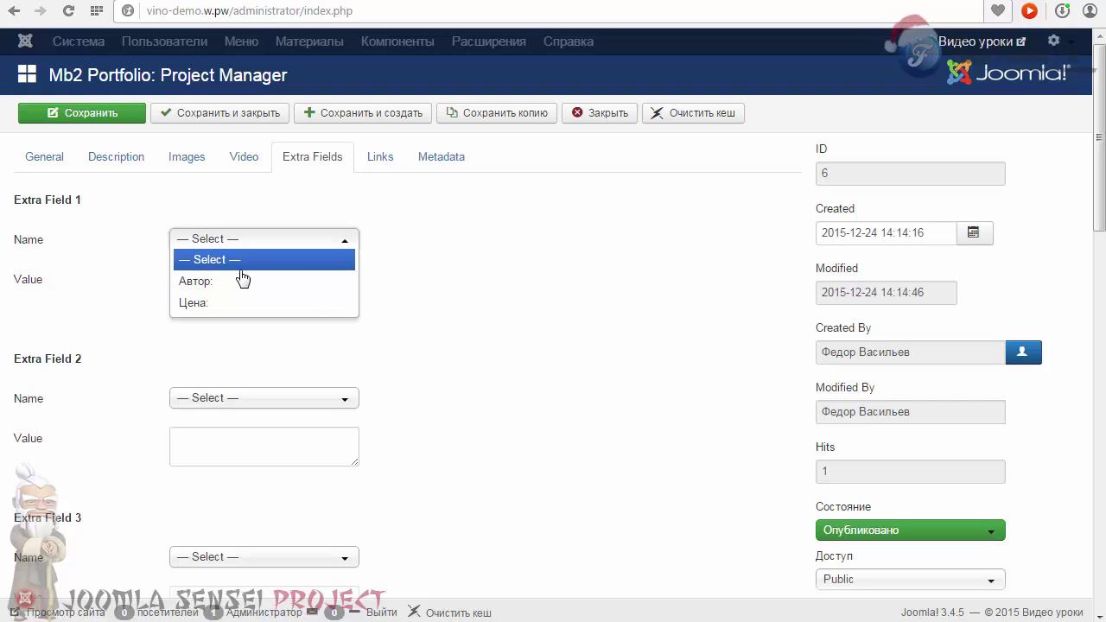
pyautogui.click(202, 283)
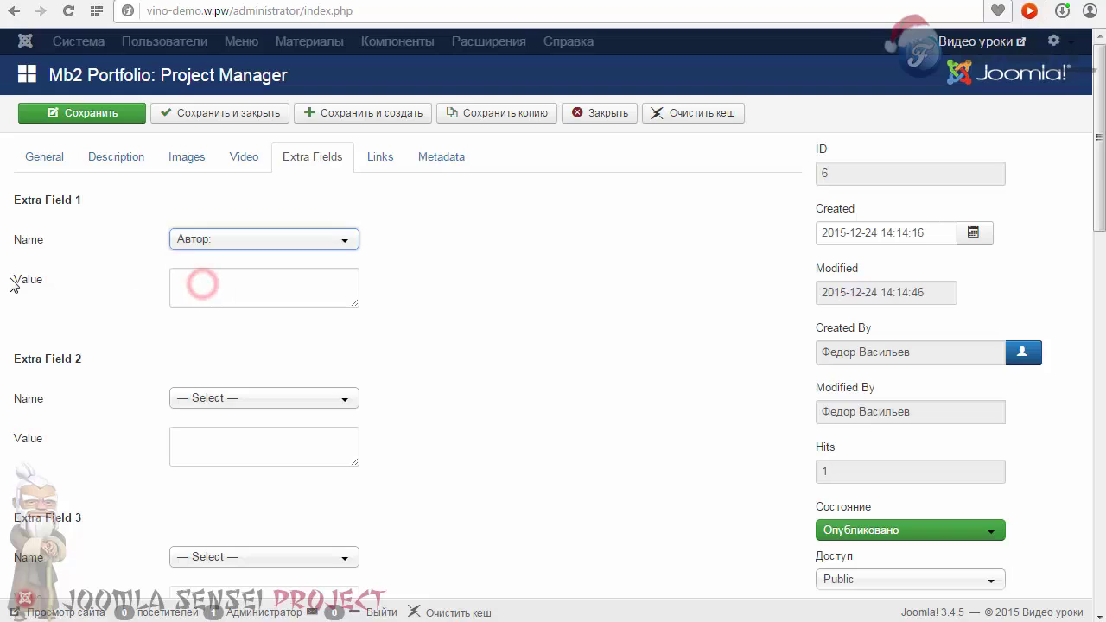
pyautogui.click(245, 294)
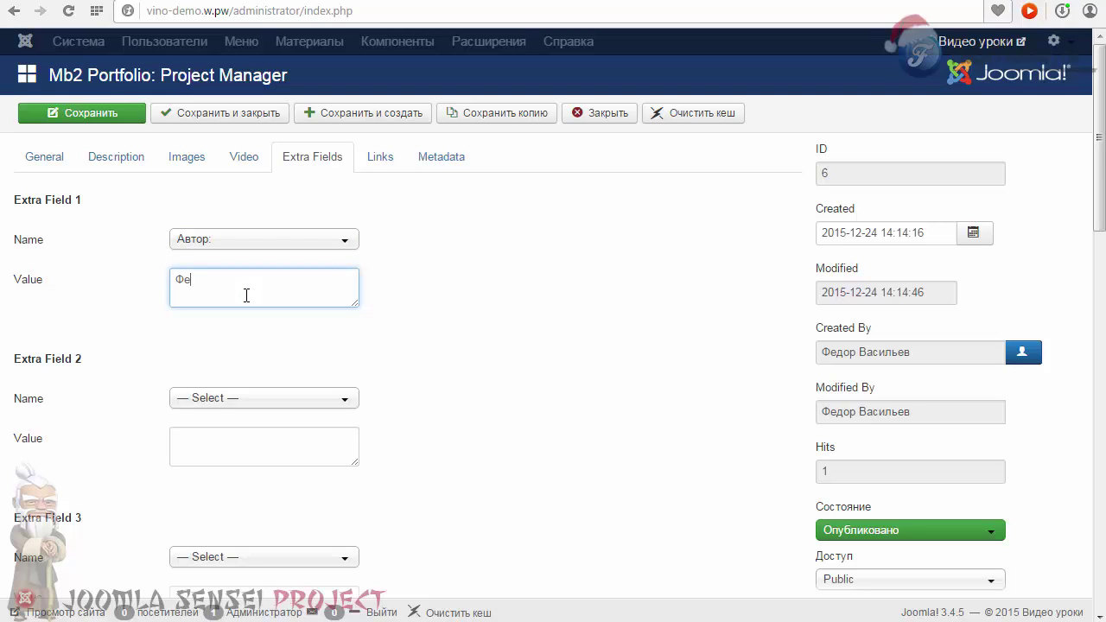
pyautogui.write('Федор Васильев')
# Set demo6's extra field 2 to Цена: with the value 500 руб.
pyautogui.click(214, 399)
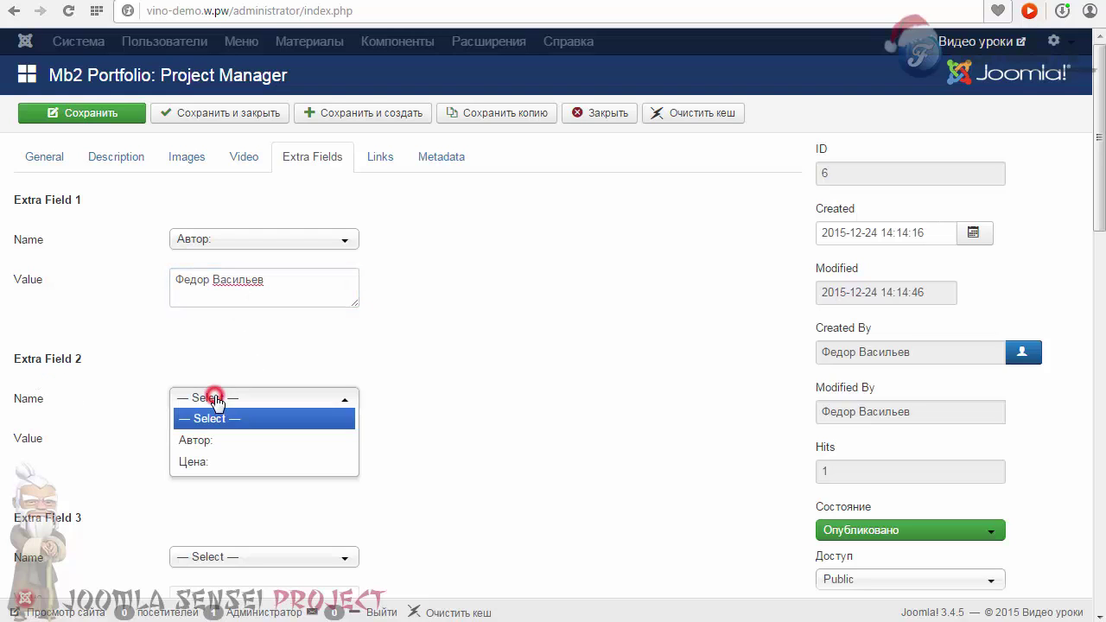
pyautogui.click(202, 459)
pyautogui.click(200, 458)
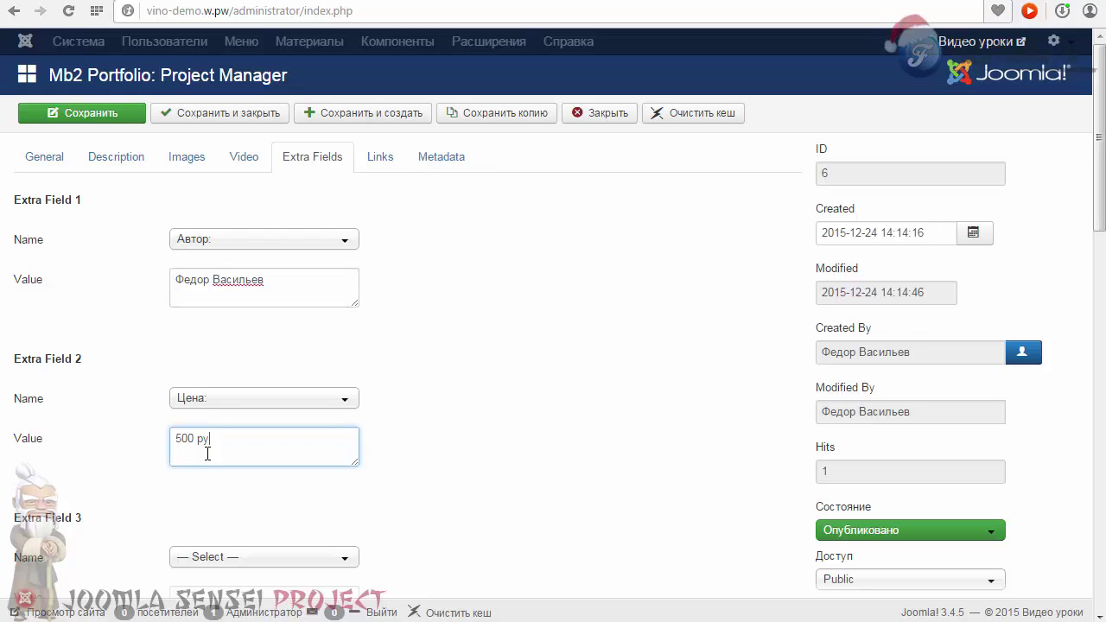
pyautogui.scroll(-2, 421, 439)
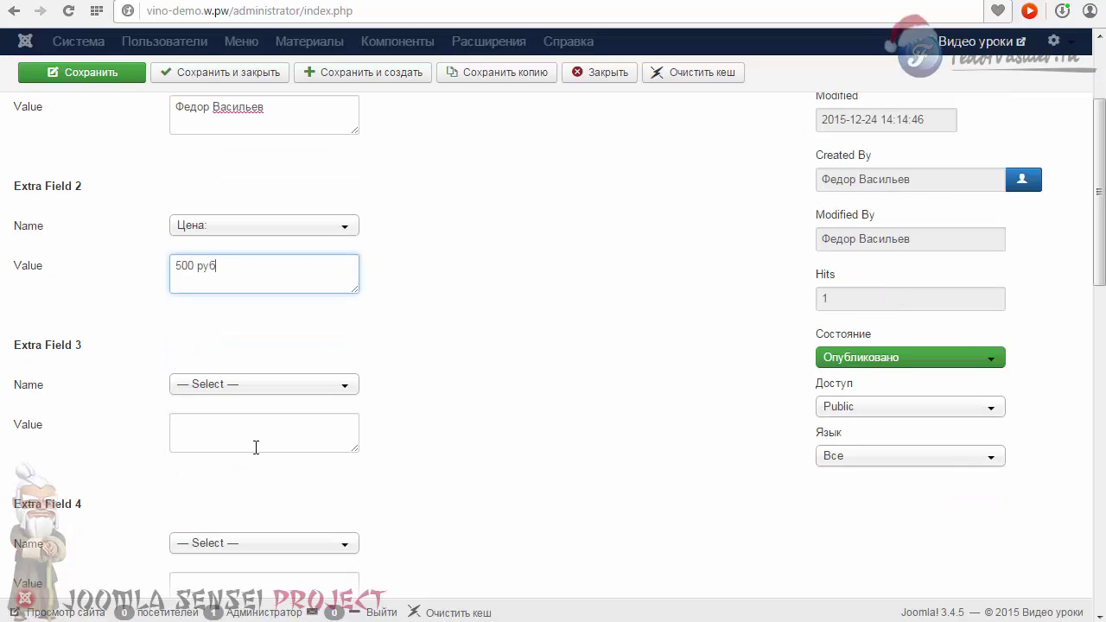
pyautogui.scroll(-1, 217, 395)
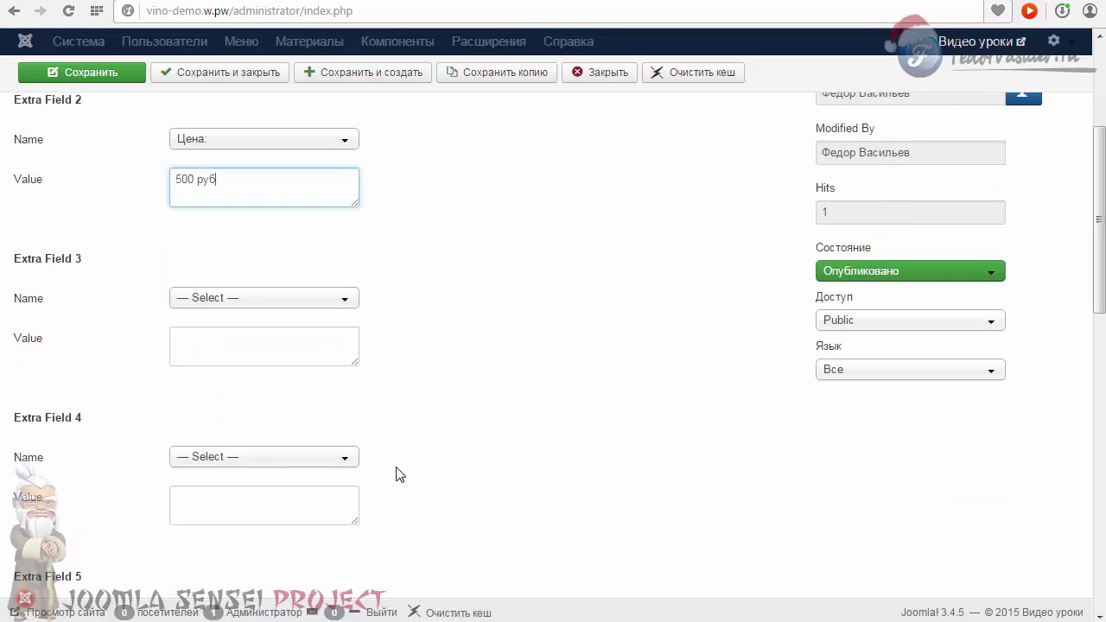
pyautogui.scroll(3, 398, 455)
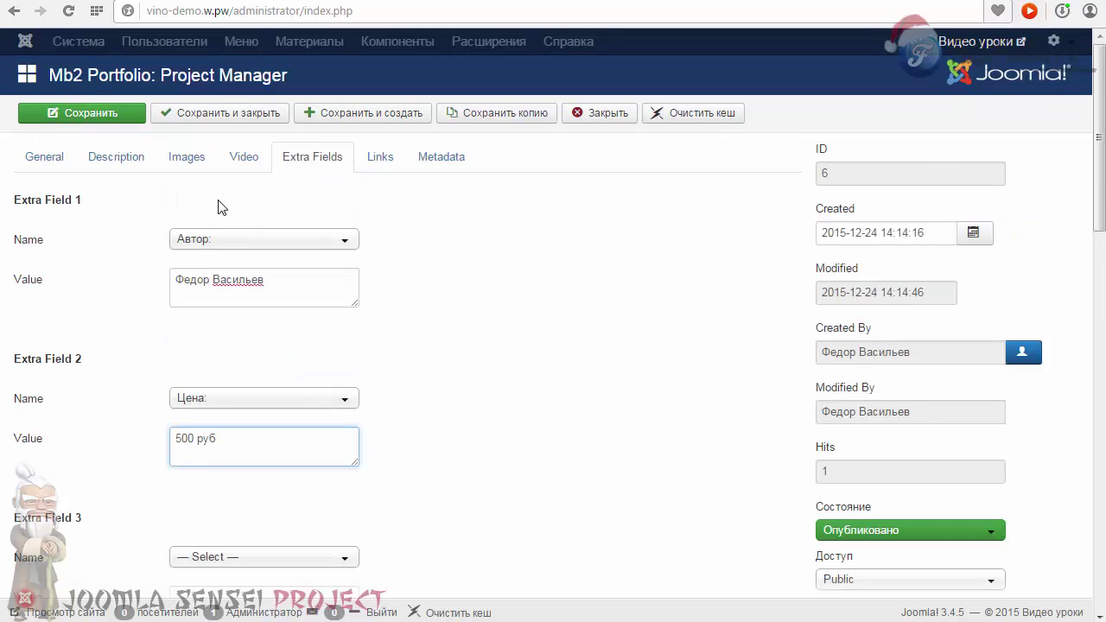
# Save демо6 and open its project page on the site.
pyautogui.click(214, 110)
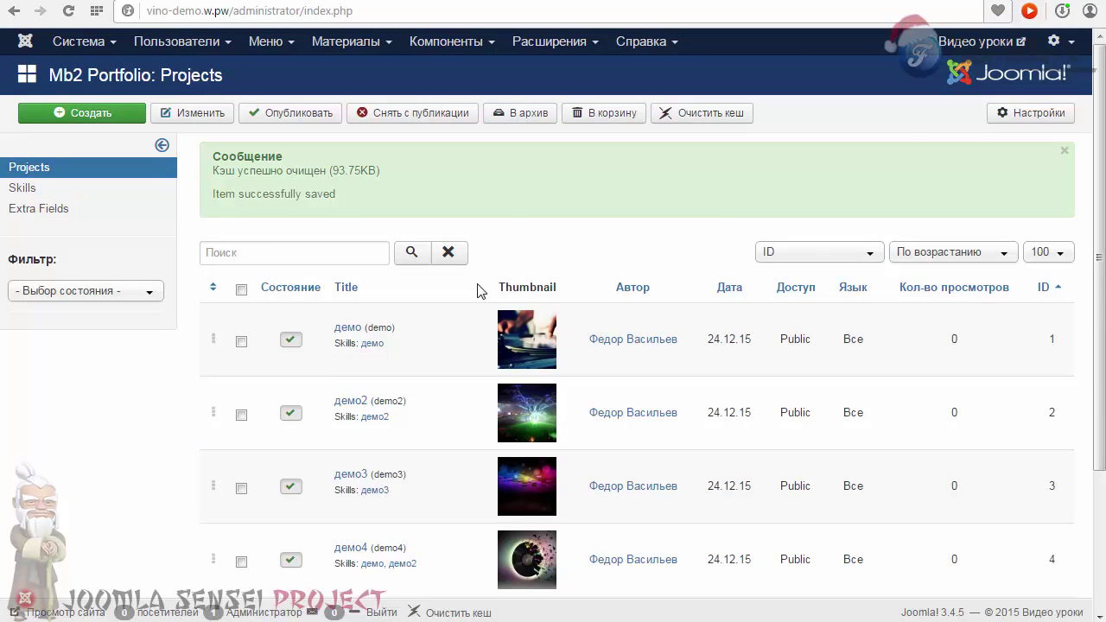
pyautogui.scroll(-3, 481, 291)
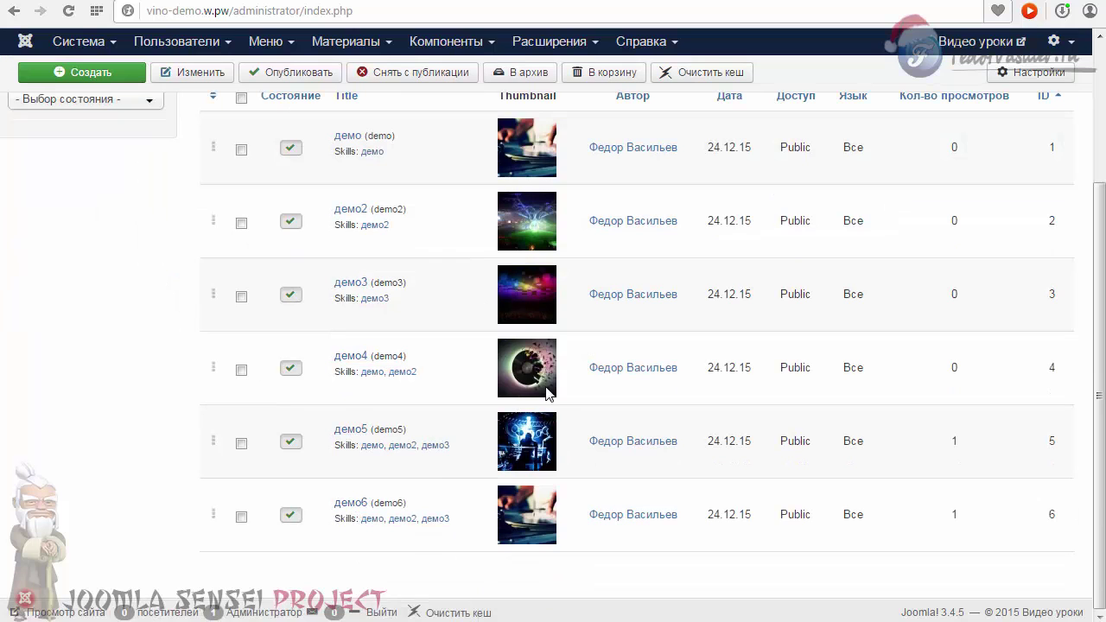
pyautogui.scroll(1, 473, 391)
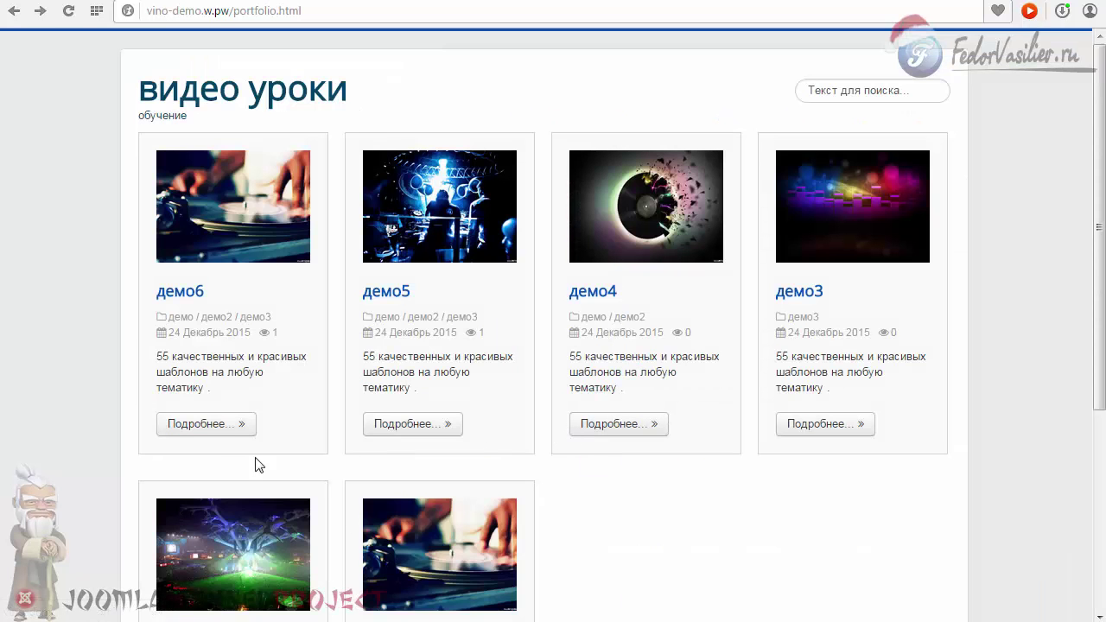
pyautogui.click(184, 425)
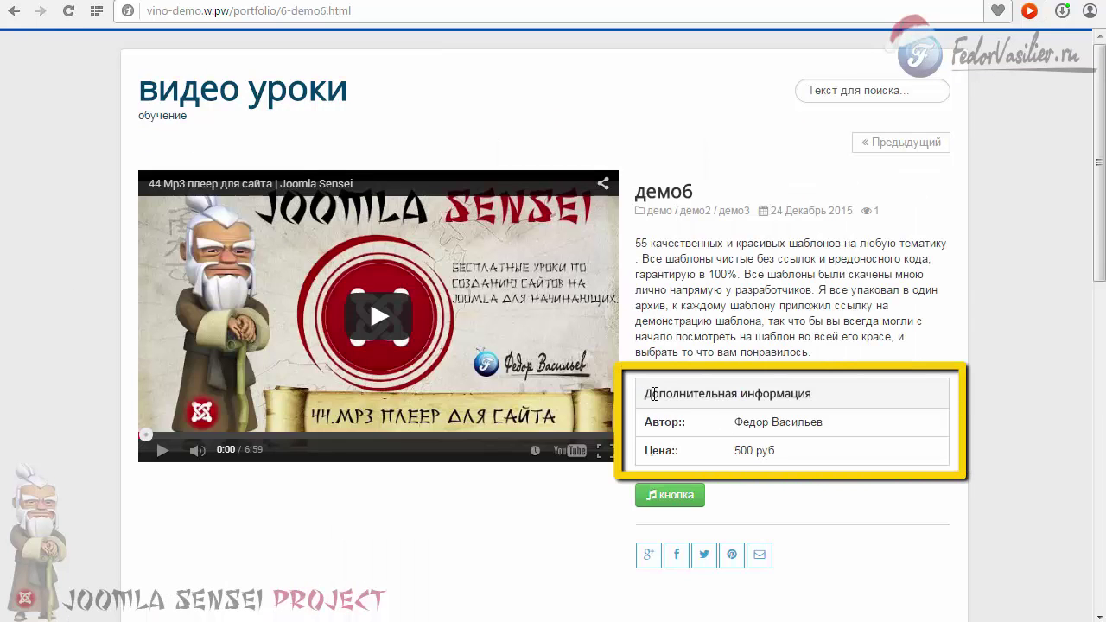
# Inspect the Дополнительная информация table, spotting doubled colons on Автор:: and Цена::, then return to admin.
pyautogui.moveTo(650, 394); pyautogui.dragTo(839, 397)
pyautogui.click(852, 415)
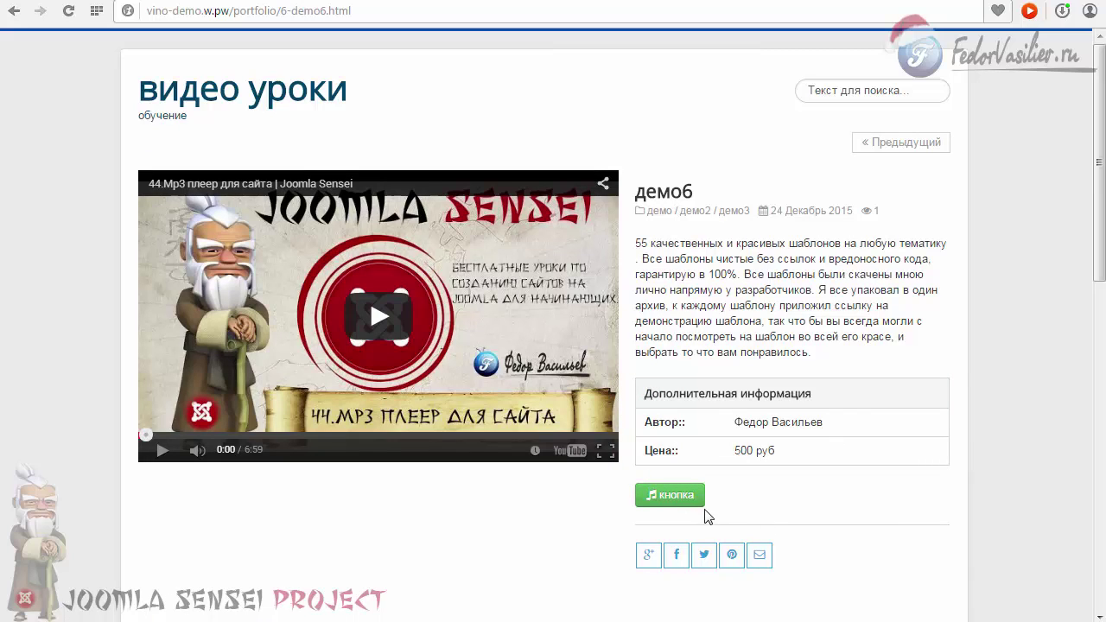
pyautogui.moveTo(694, 426); pyautogui.dragTo(674, 454)
pyautogui.click(683, 425)
pyautogui.click(681, 429)
pyautogui.click(680, 452)
pyautogui.click(681, 456)
pyautogui.doubleClick(689, 422)
pyautogui.click(692, 426)
pyautogui.click(867, 4)
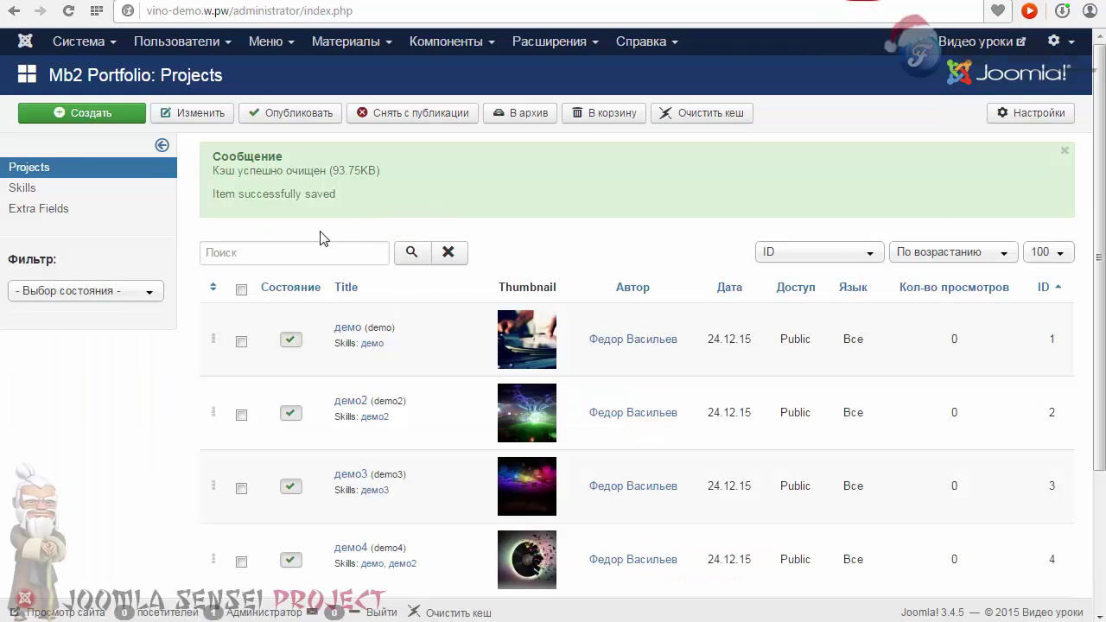
# Retitle the Автор: extra field to Автор without the colon and save.
pyautogui.click(26, 211)
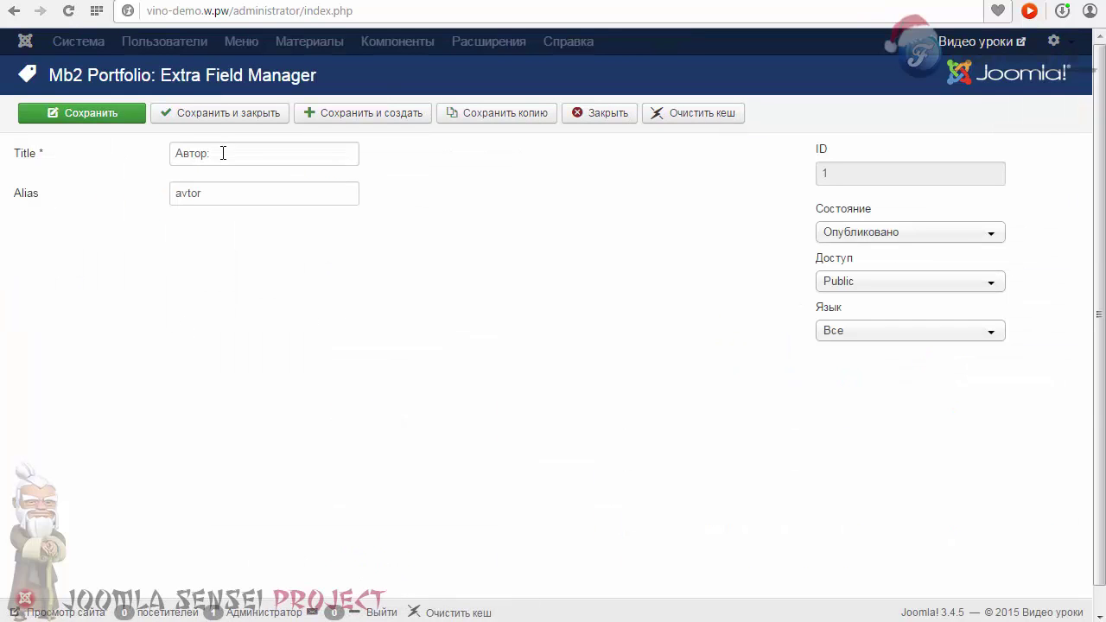
pyautogui.click(223, 153)
pyautogui.press('BackSpace')
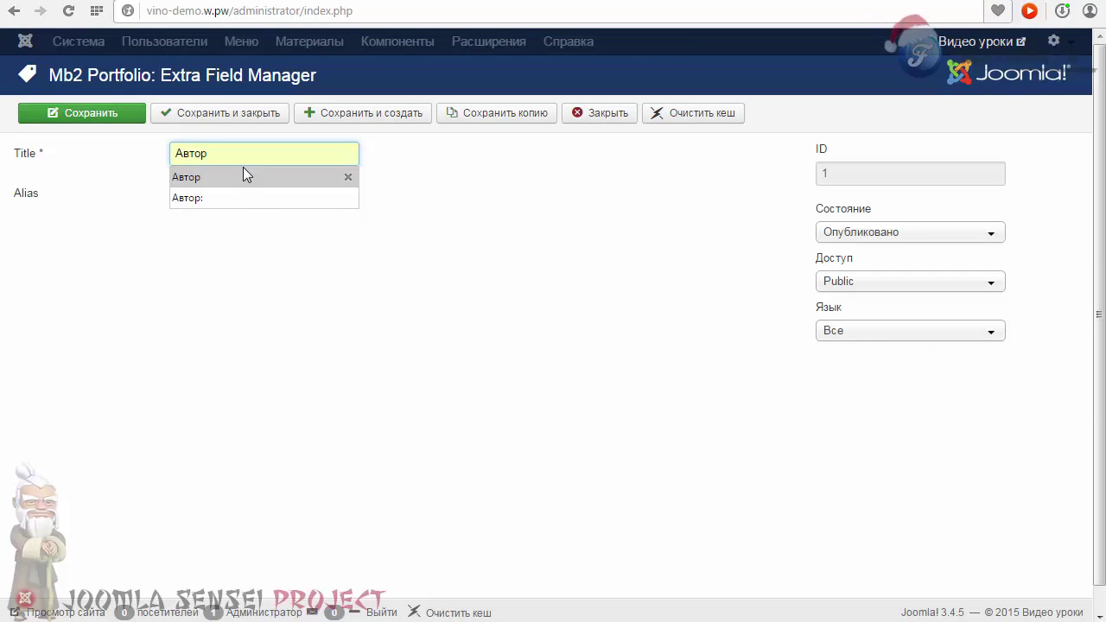
pyautogui.click(409, 270)
pyautogui.click(188, 109)
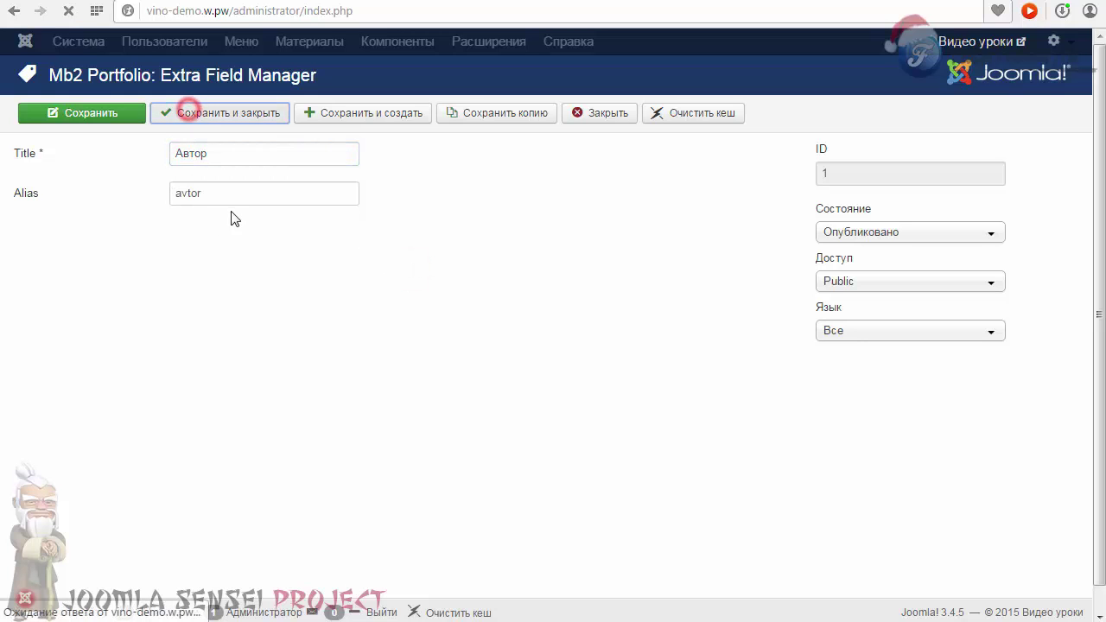
# Retitle Цена: to Цена without the colon, save, and switch to the демо6 site page.
pyautogui.click(335, 349)
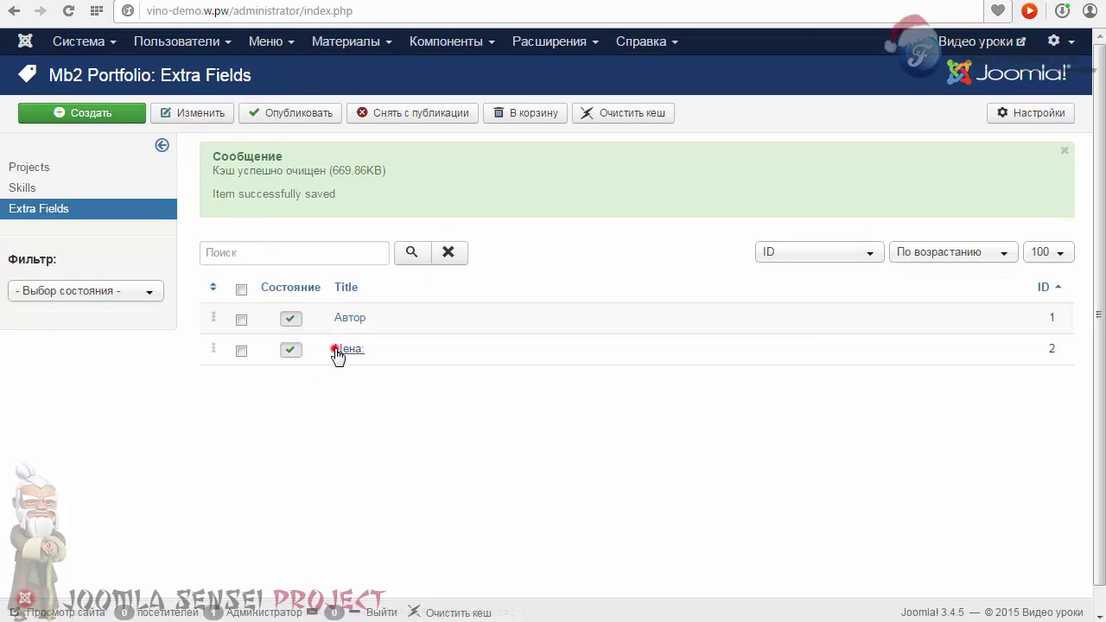
pyautogui.click(223, 154)
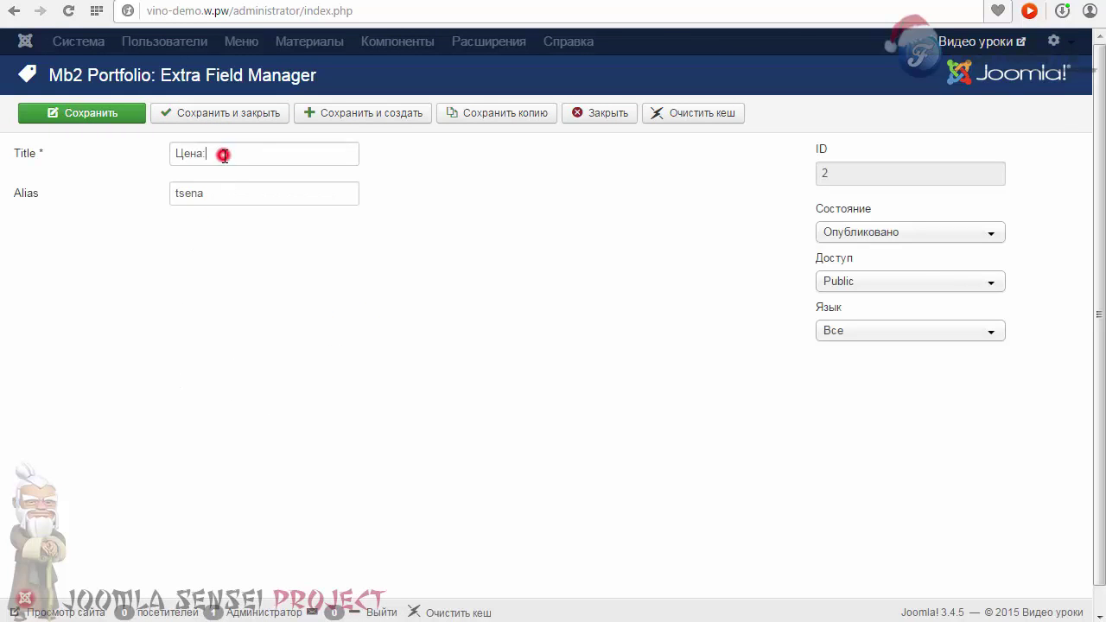
pyautogui.press('BackSpace')
pyautogui.click(218, 119)
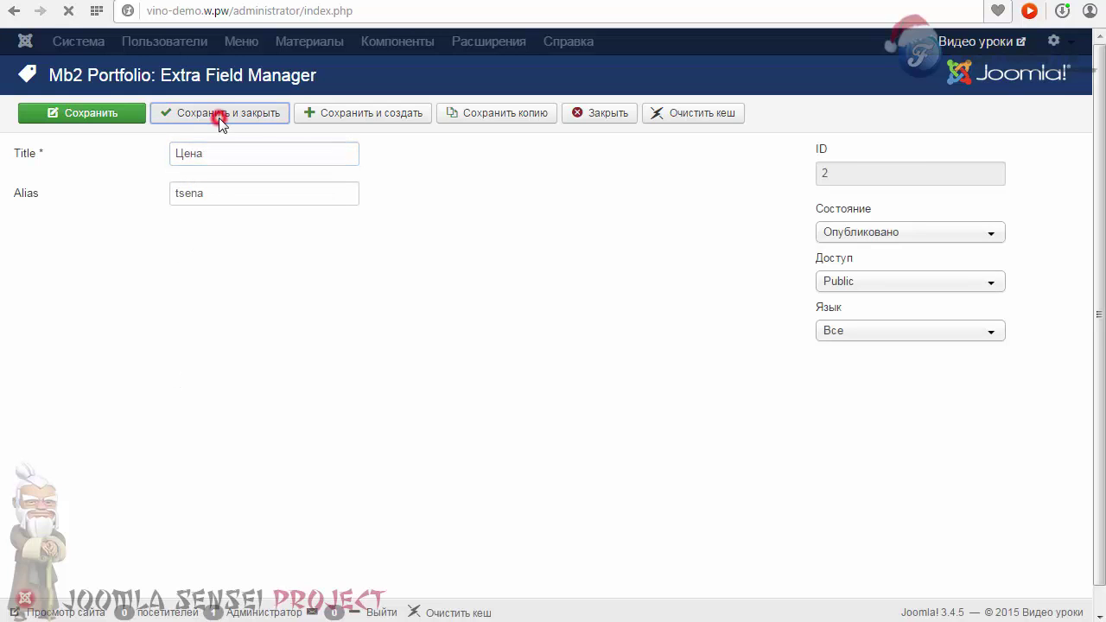
pyautogui.hotkey('ctrl', 'Tab')
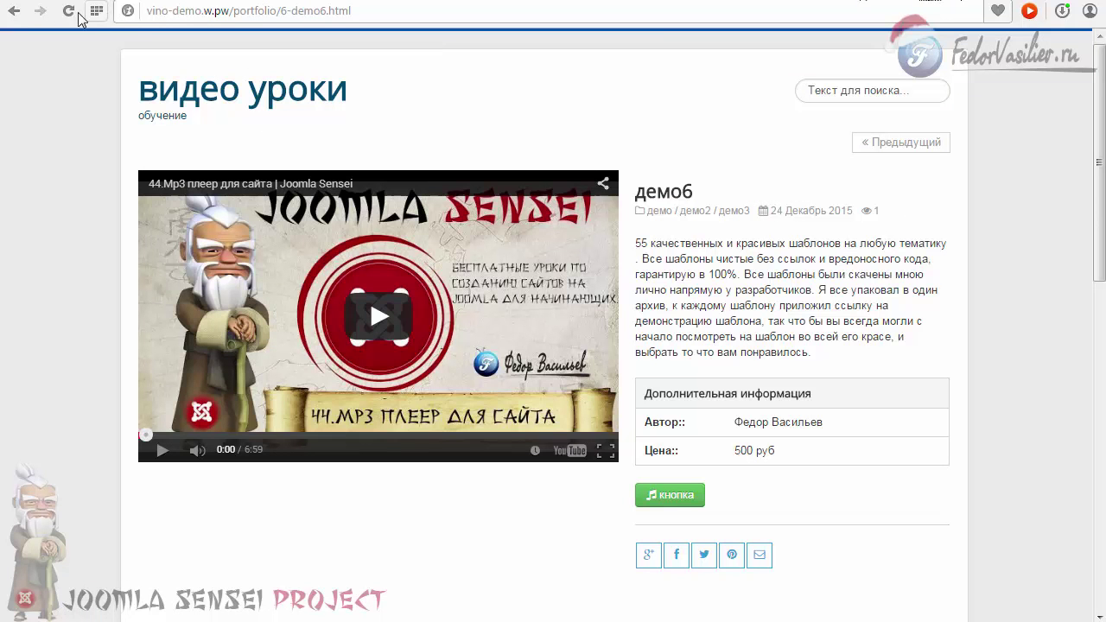
# Reload демо6 to check the fixed labels, then return via the portfolio page to the admin Extra Fields list.
pyautogui.click(69, 10)
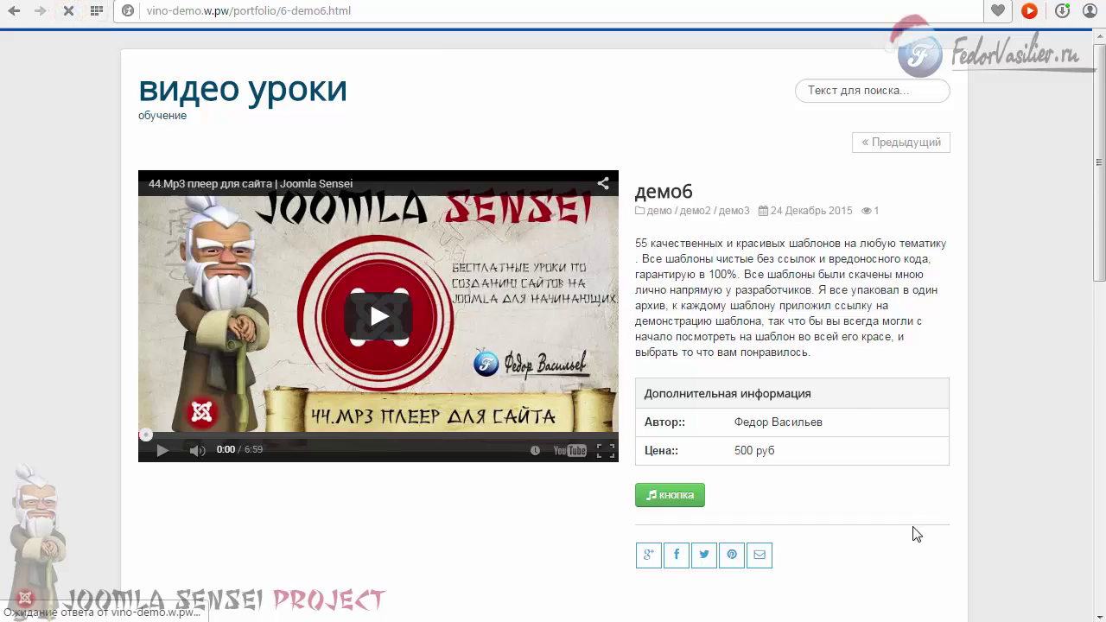
pyautogui.scroll(-3, 778, 417)
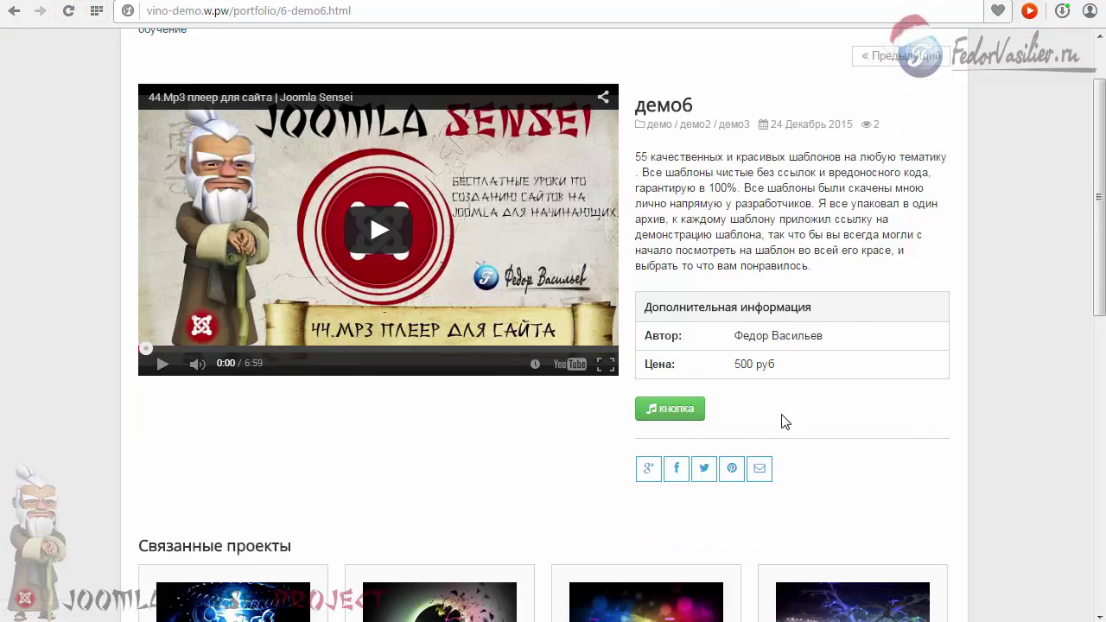
pyautogui.hotkey('alt', 'Left')
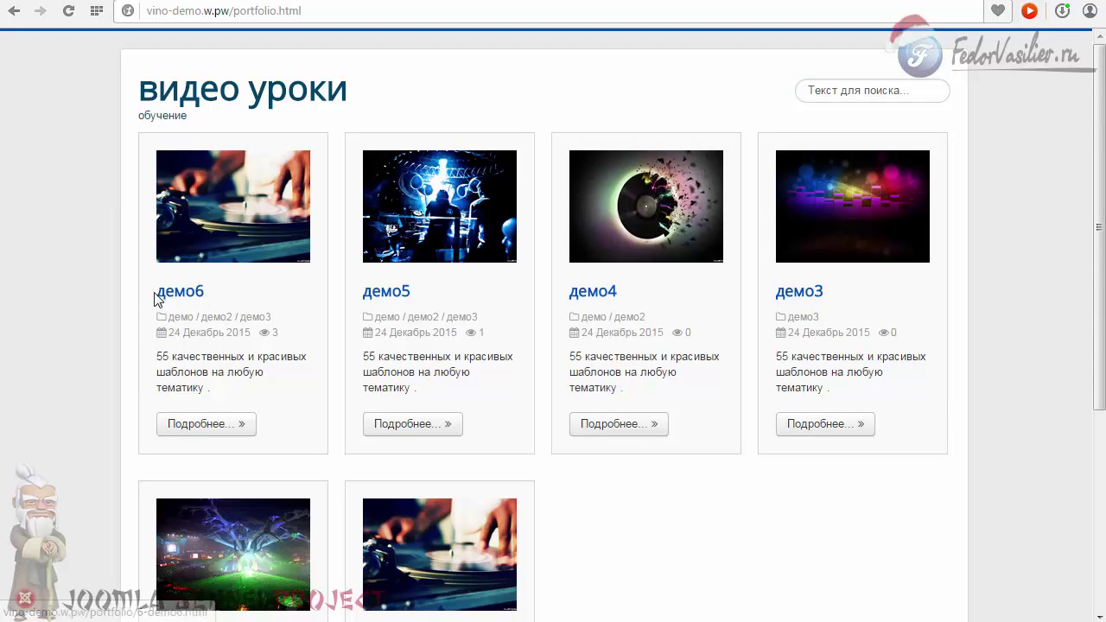
pyautogui.moveTo(197, 204)
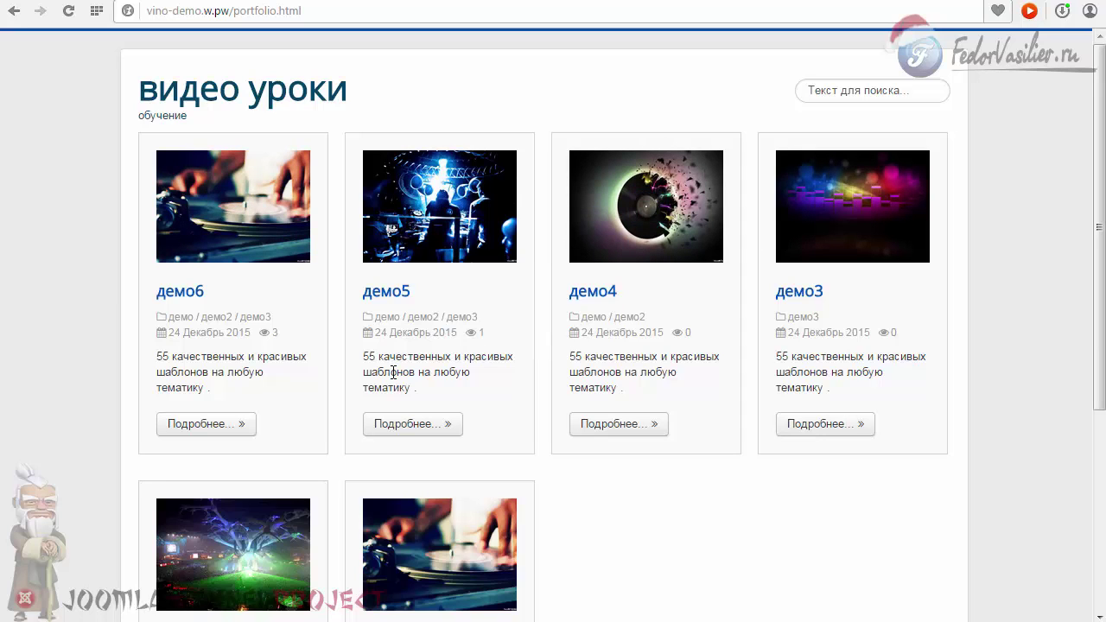
pyautogui.click(864, 8)
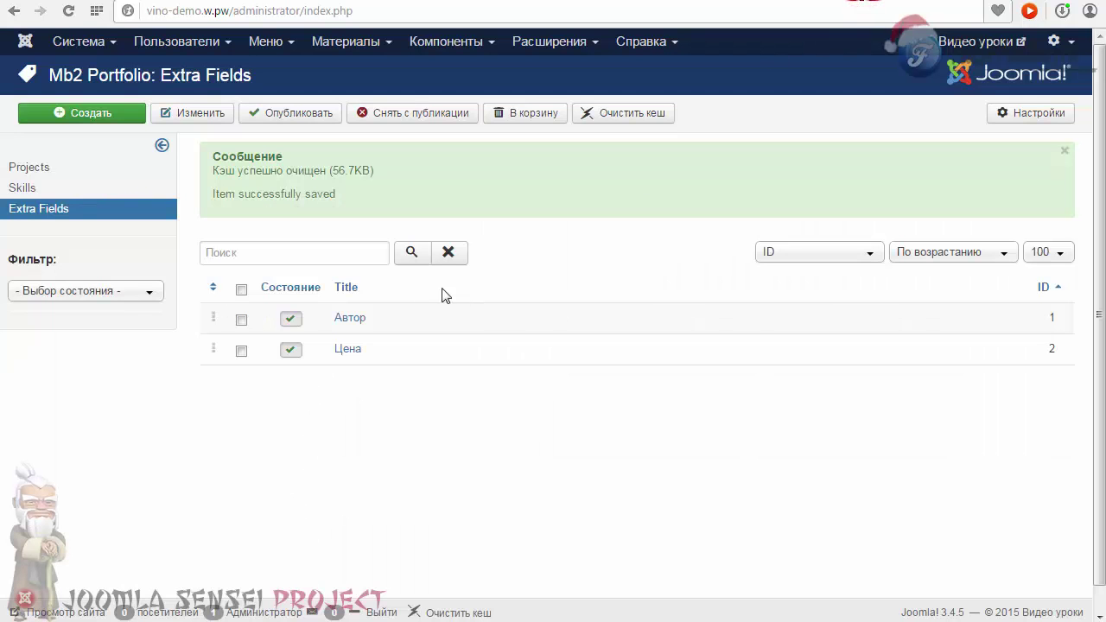
# Open the демо6 project and set its Title Link to No.
pyautogui.click(36, 167)
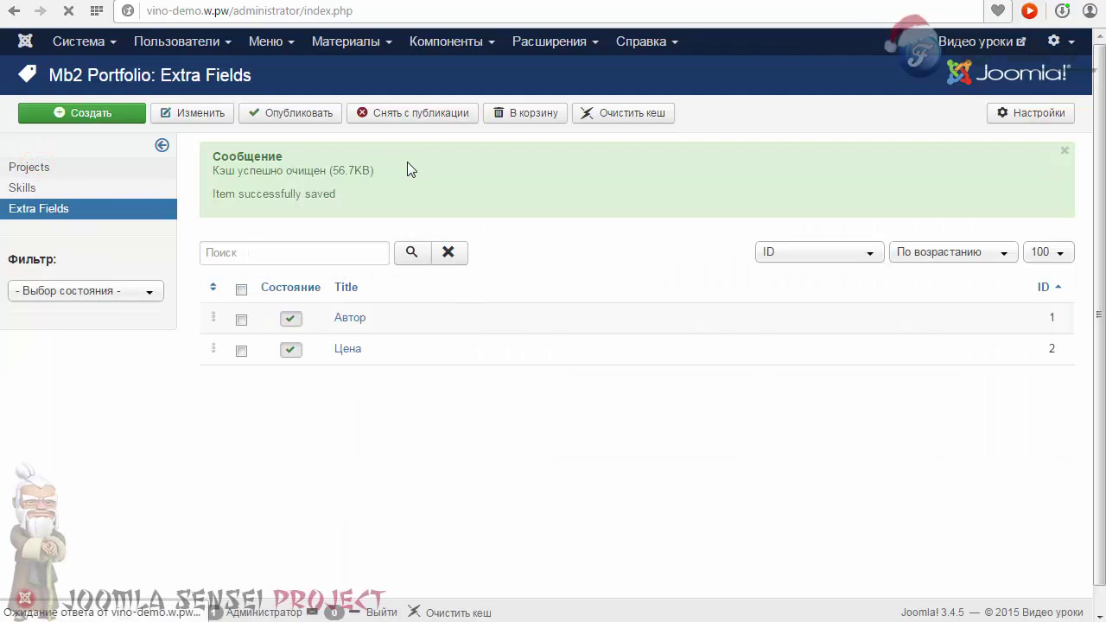
pyautogui.scroll(-1, 352, 484)
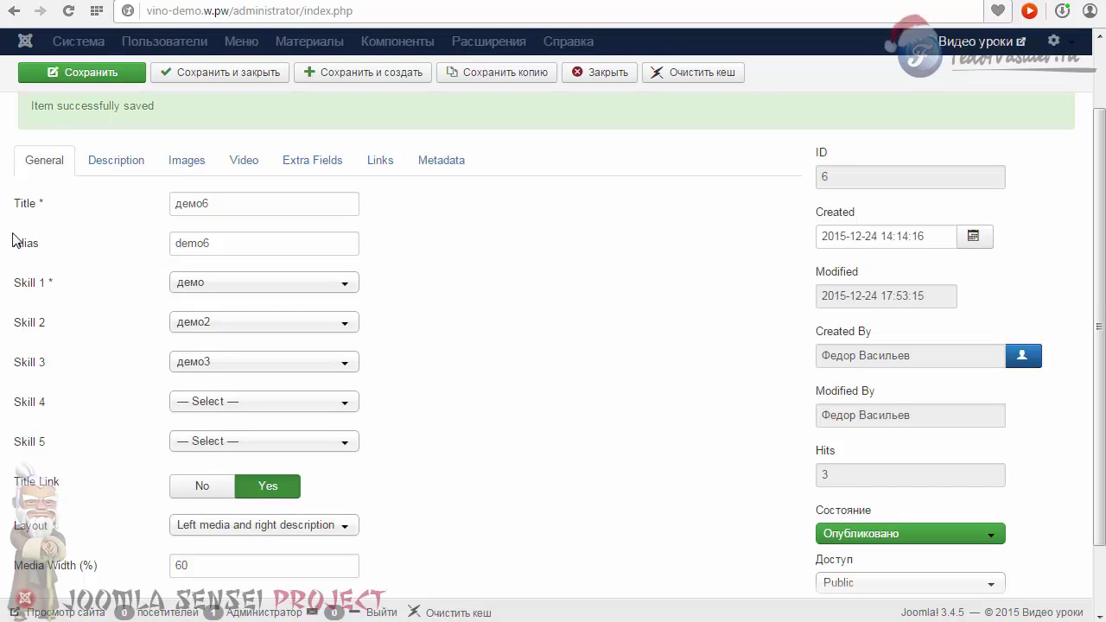
pyautogui.scroll(-1, 557, 345)
pyautogui.moveTo(66, 402)
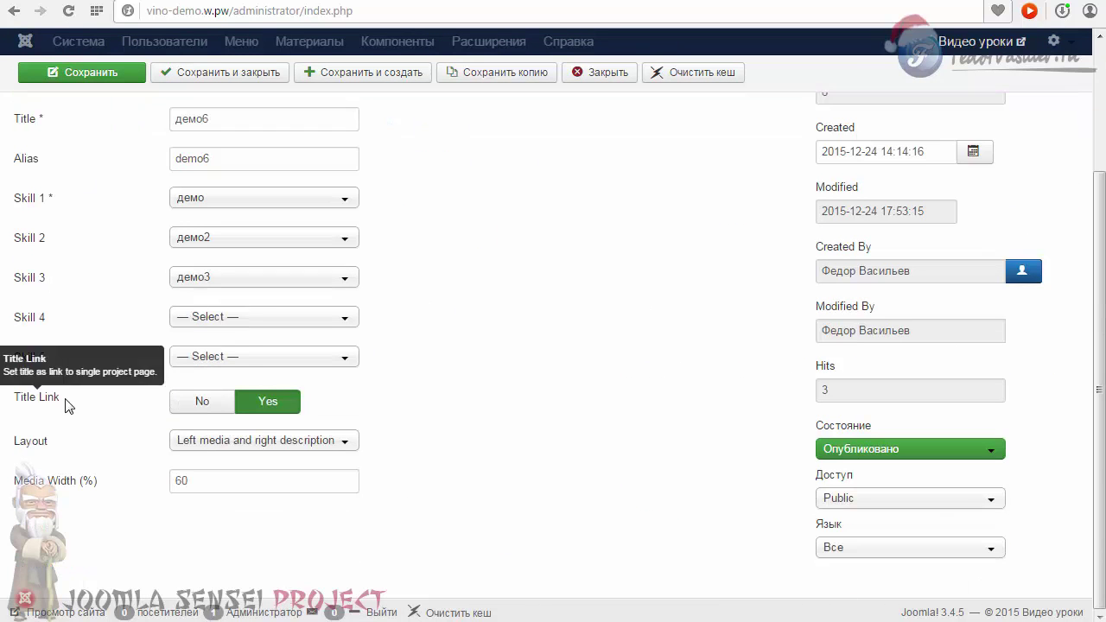
pyautogui.moveTo(66, 399); pyautogui.dragTo(32, 402)
pyautogui.click(92, 395)
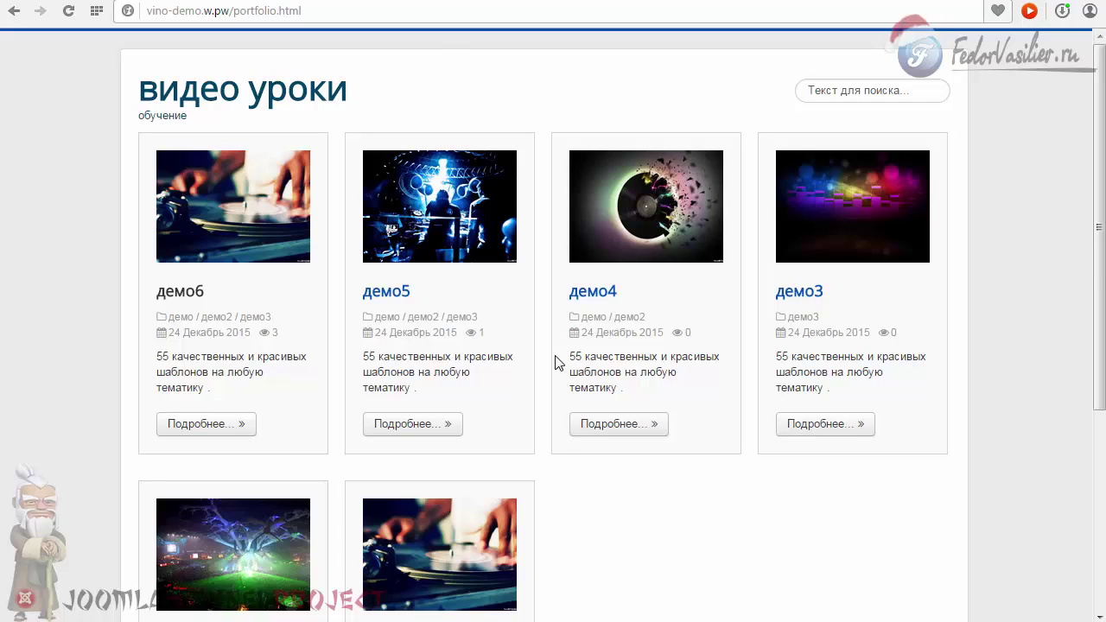
pyautogui.moveTo(466, 236)
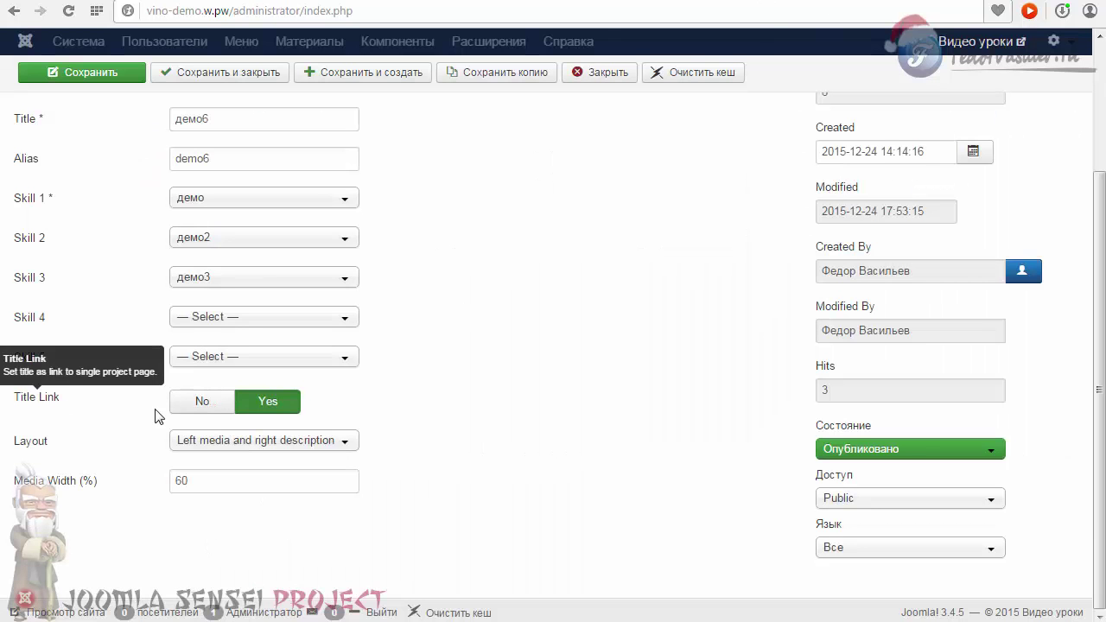
pyautogui.click(201, 401)
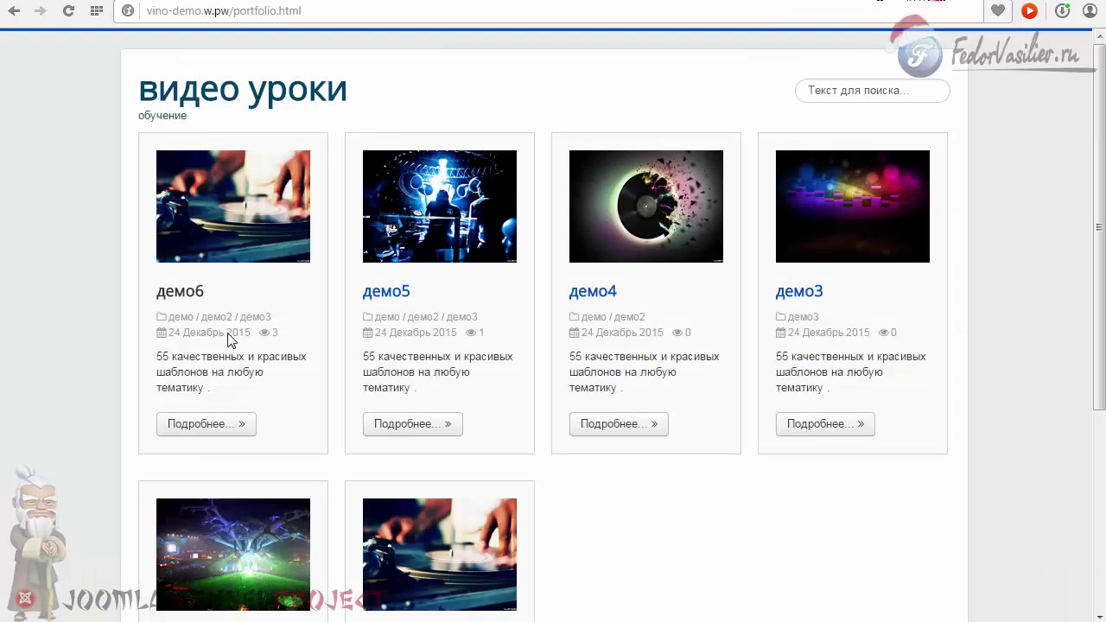
# Confirm the демо6 title in the portfolio grid is no longer clickable, then reopen its editor.
pyautogui.click(173, 291)
pyautogui.doubleClick(190, 294)
pyautogui.click(199, 291)
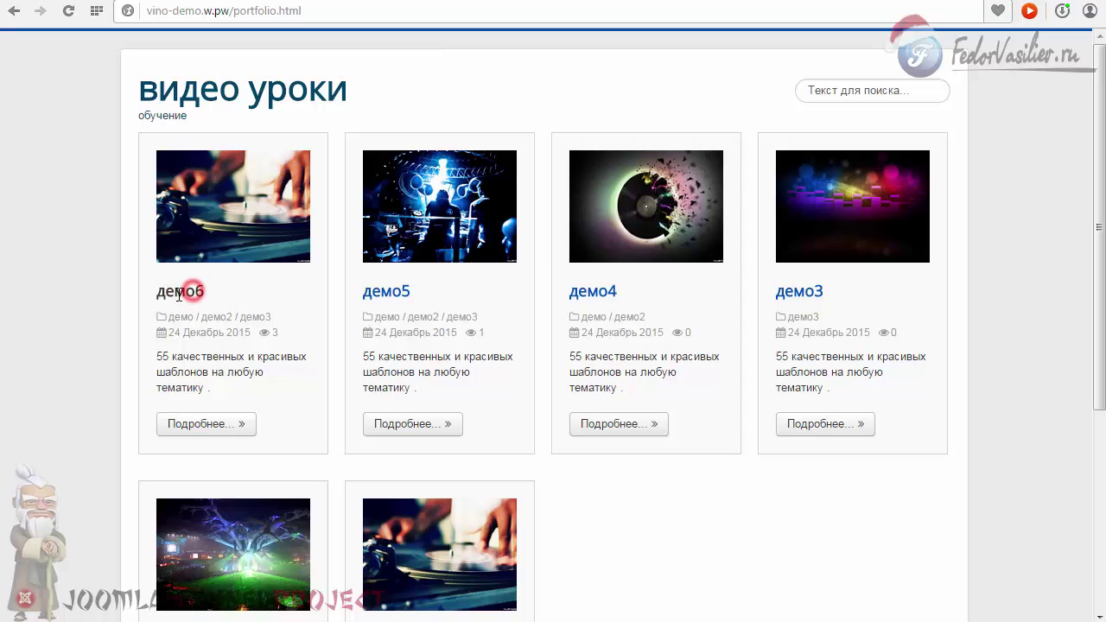
pyautogui.click(179, 295)
pyautogui.click(804, 1)
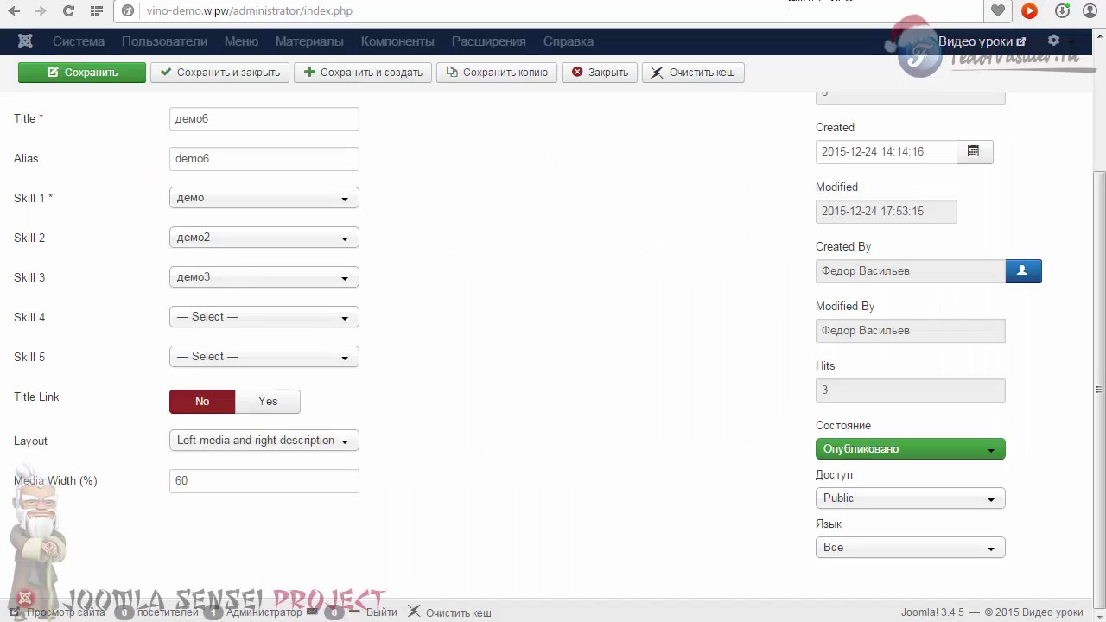
# Re-enable the демо6 title link, reviewing the layout choices and the демо5 project page.
pyautogui.click(268, 403)
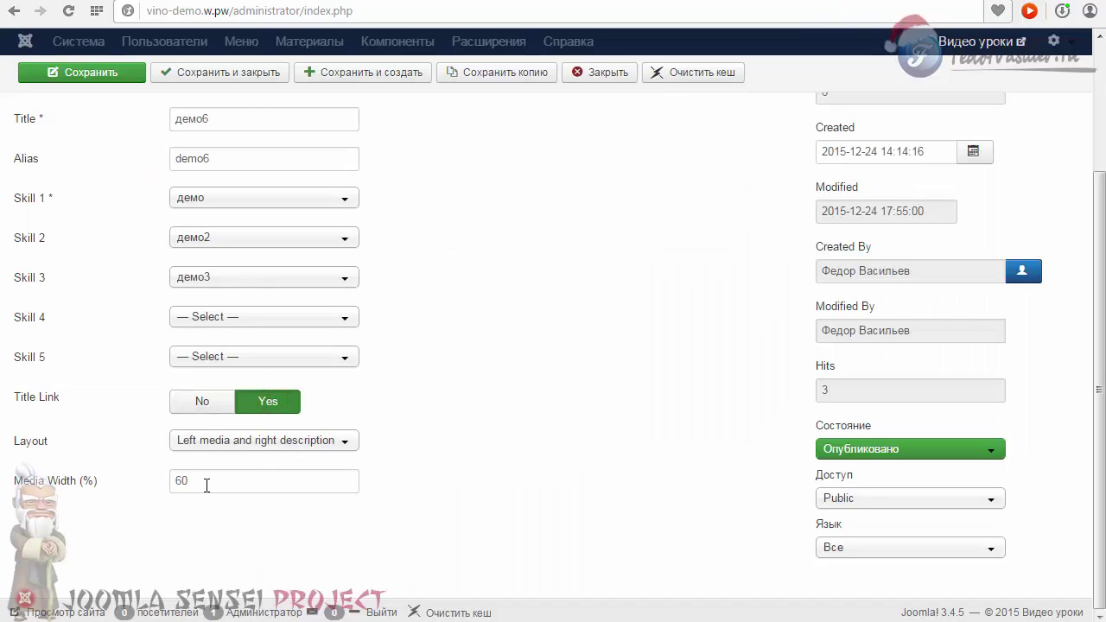
pyautogui.click(235, 446)
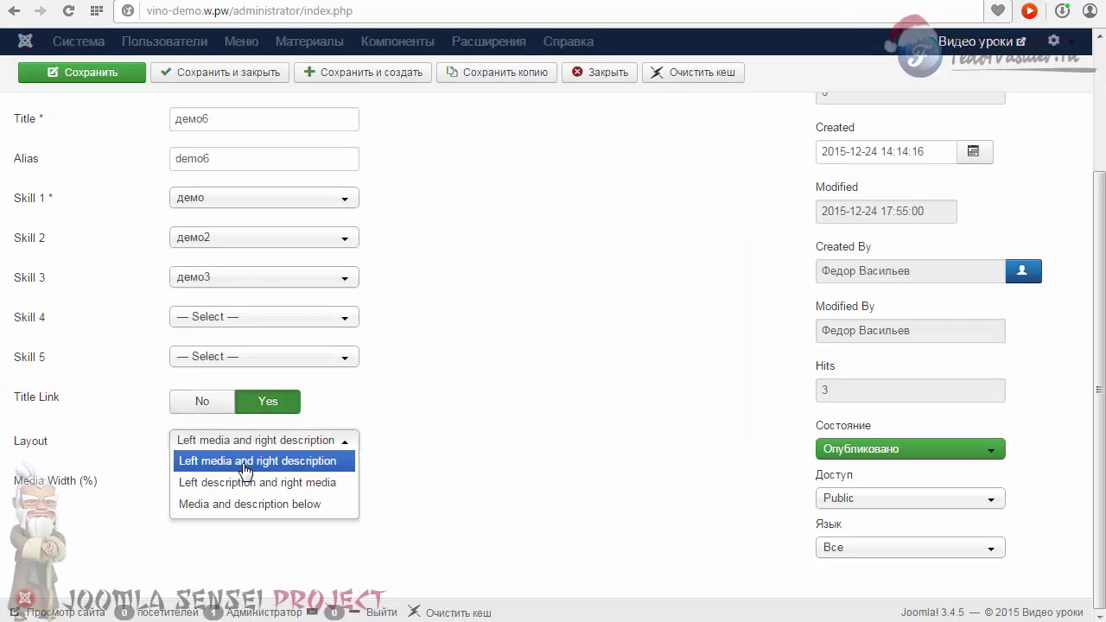
pyautogui.click(428, 453)
pyautogui.hotkey('ctrl', 'Tab')
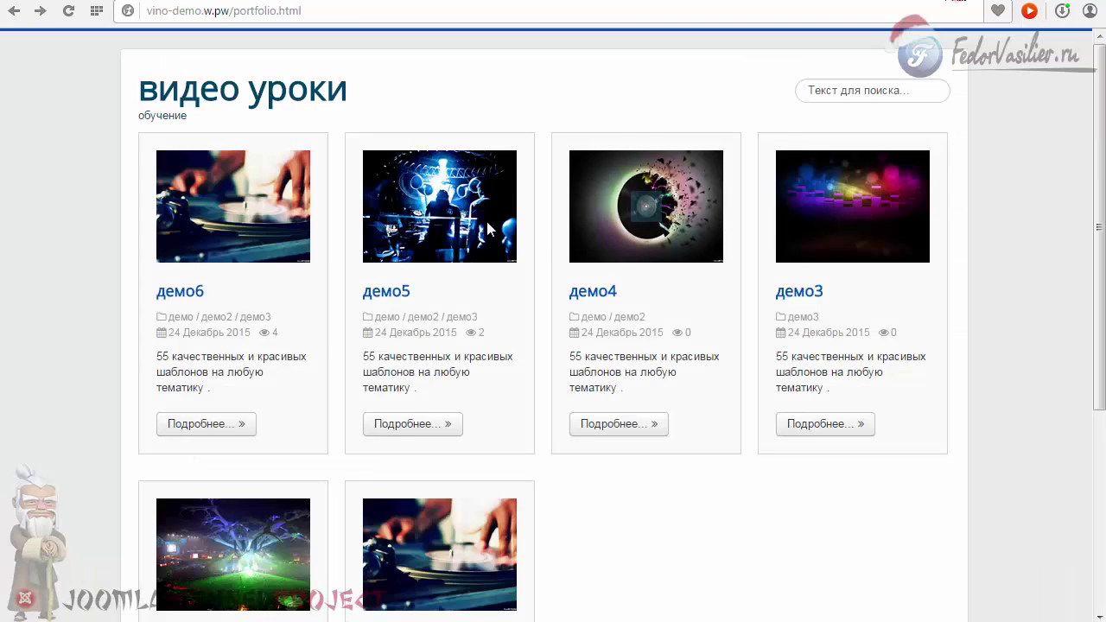
pyautogui.click(389, 432)
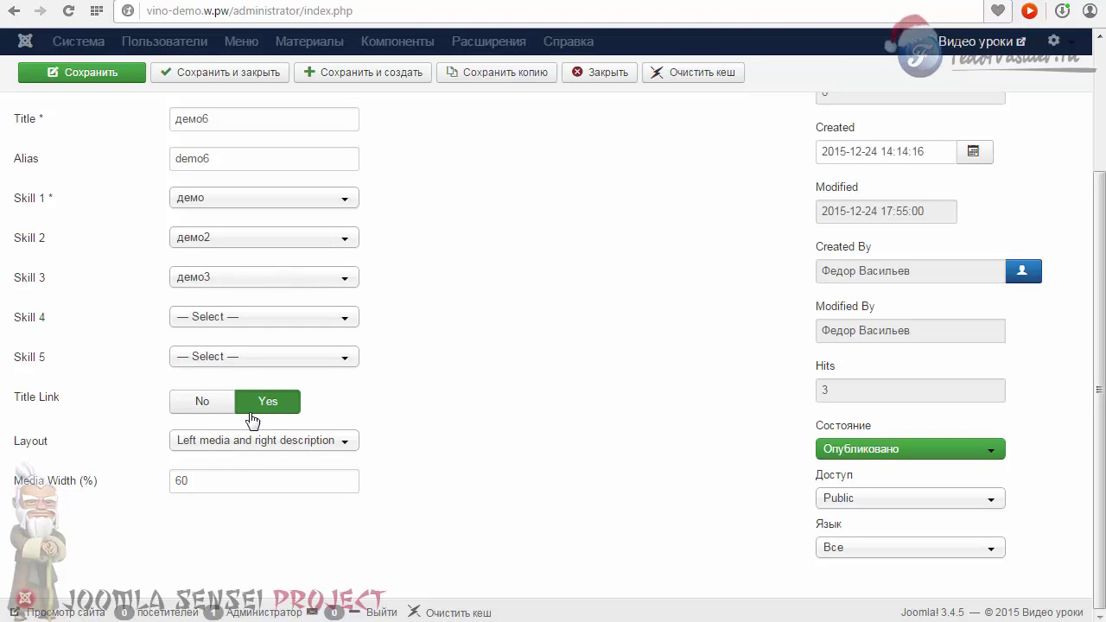
# Set демо6's layout to 'Left description and right media' and view its project page.
pyautogui.click(292, 442)
pyautogui.click(217, 482)
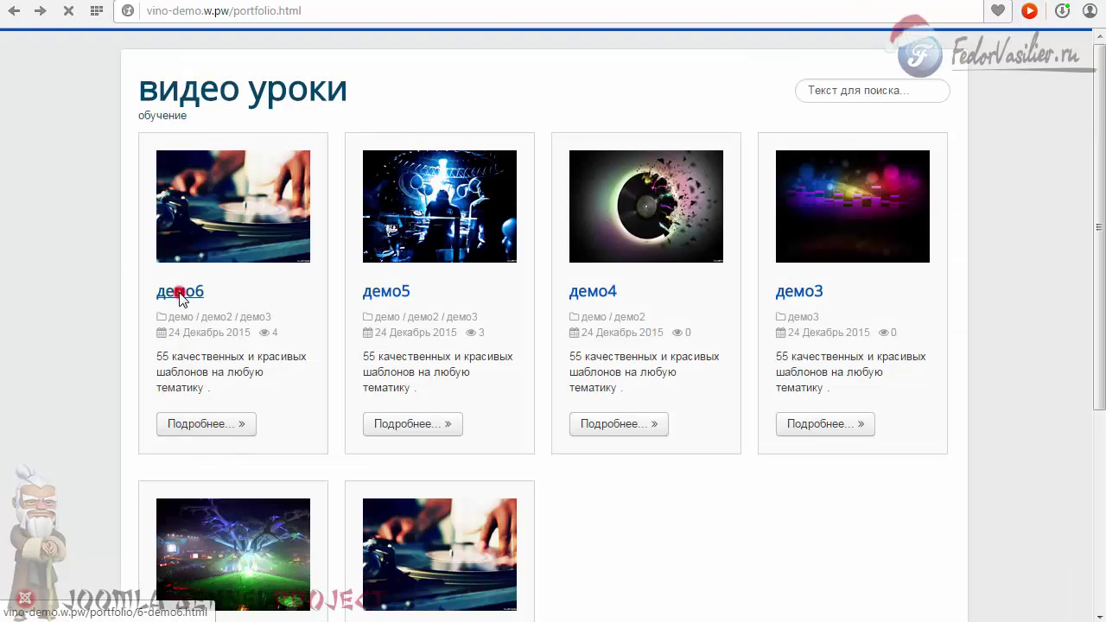
pyautogui.click(180, 291)
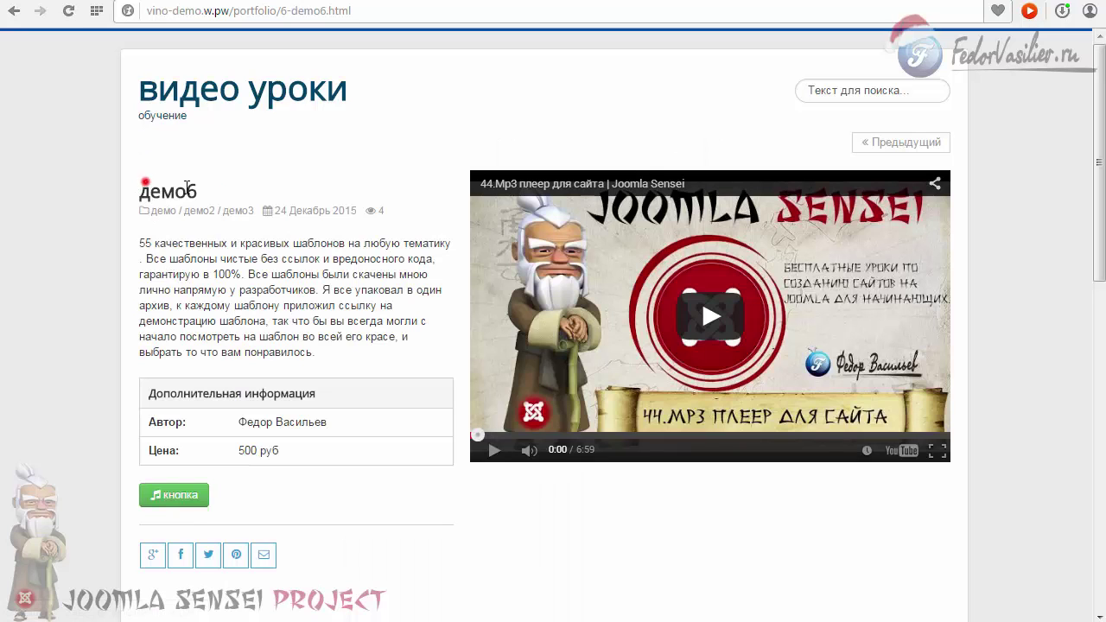
pyautogui.moveTo(186, 186); pyautogui.dragTo(331, 389)
pyautogui.click(304, 336)
pyautogui.scroll(-3, 302, 333)
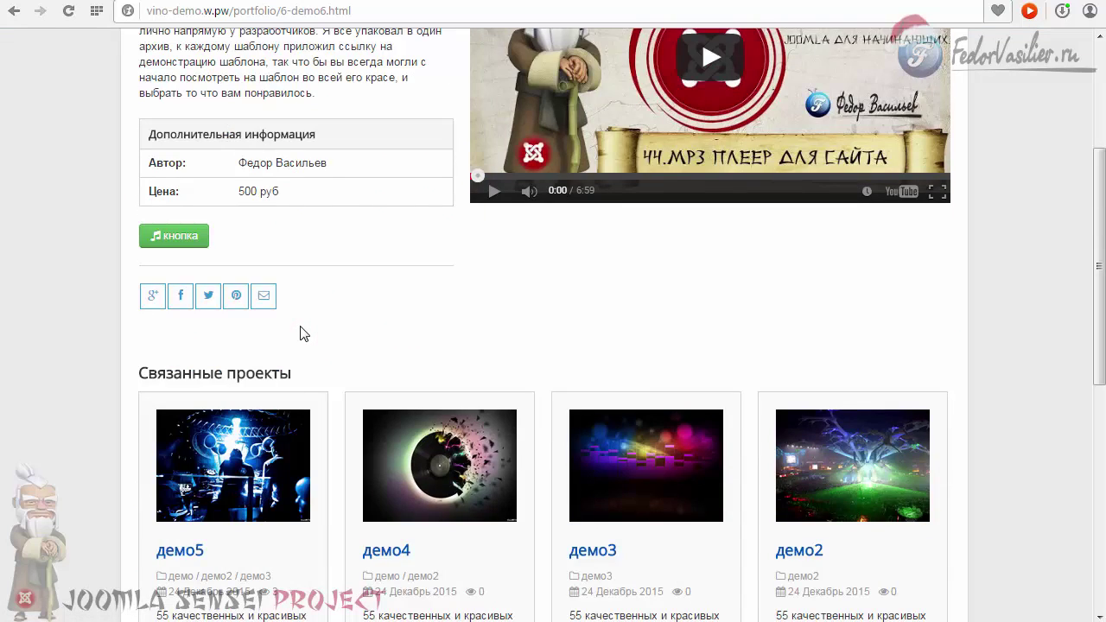
pyautogui.scroll(2, 302, 334)
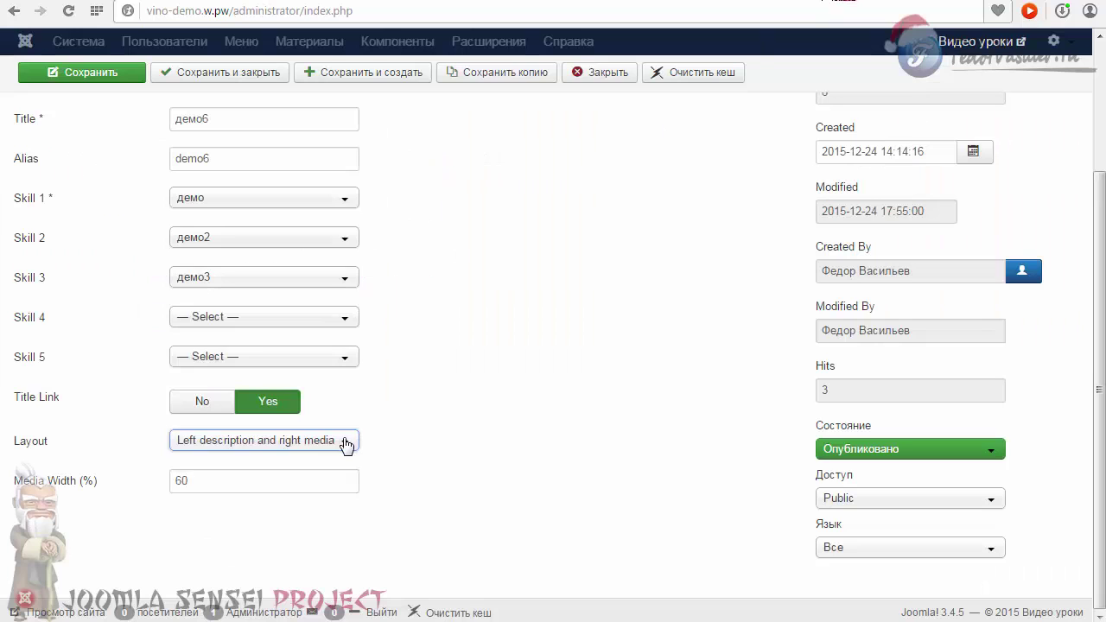
# Switch демо6's layout to 'Media and description below' and save.
pyautogui.click(343, 442)
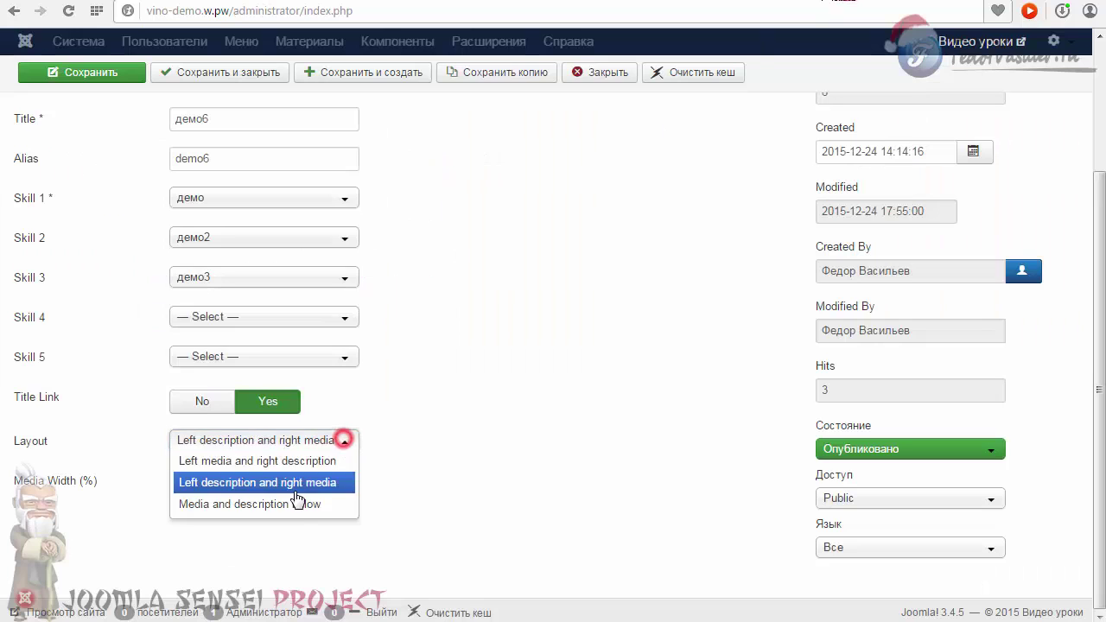
pyautogui.click(297, 508)
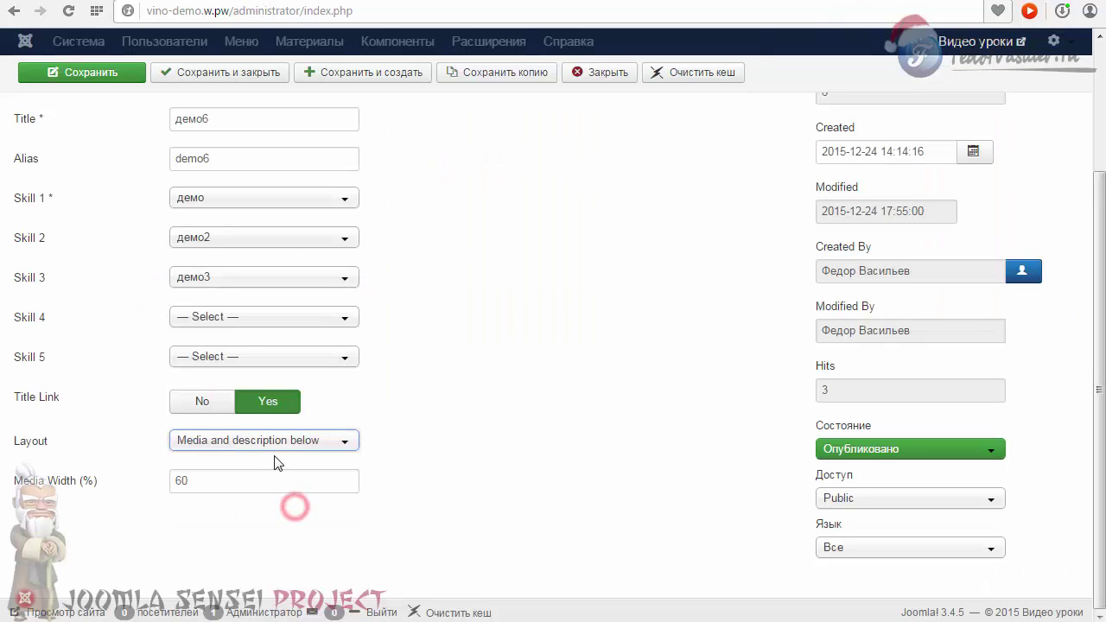
pyautogui.click(108, 75)
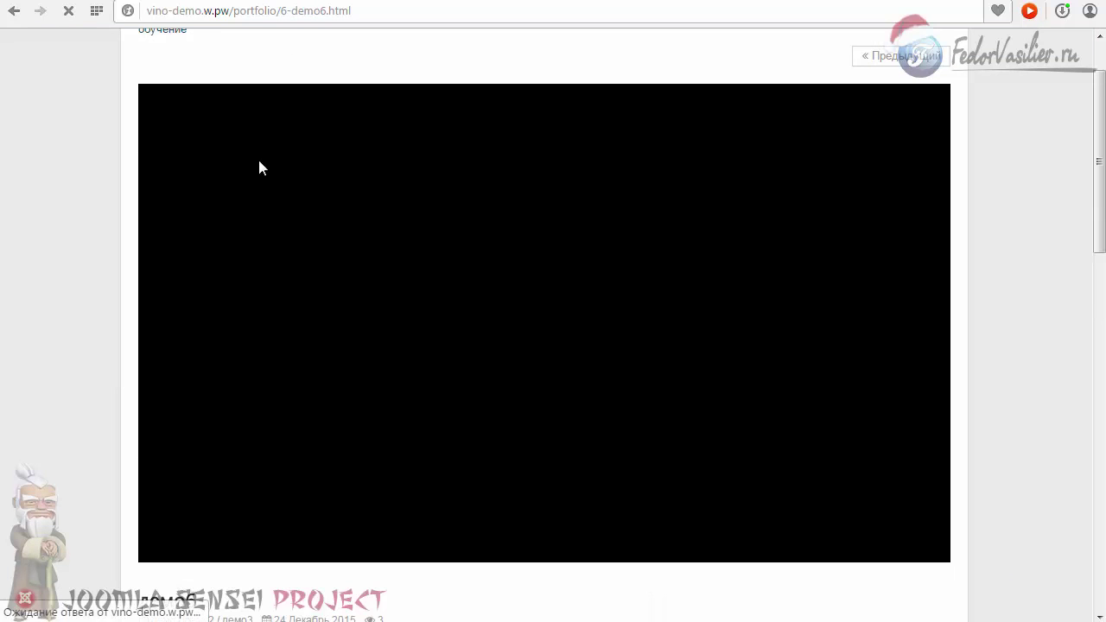
# Check the full-width description on the site page, then set Layout to 'Left media and right description'.
pyautogui.scroll(1, 118, 145)
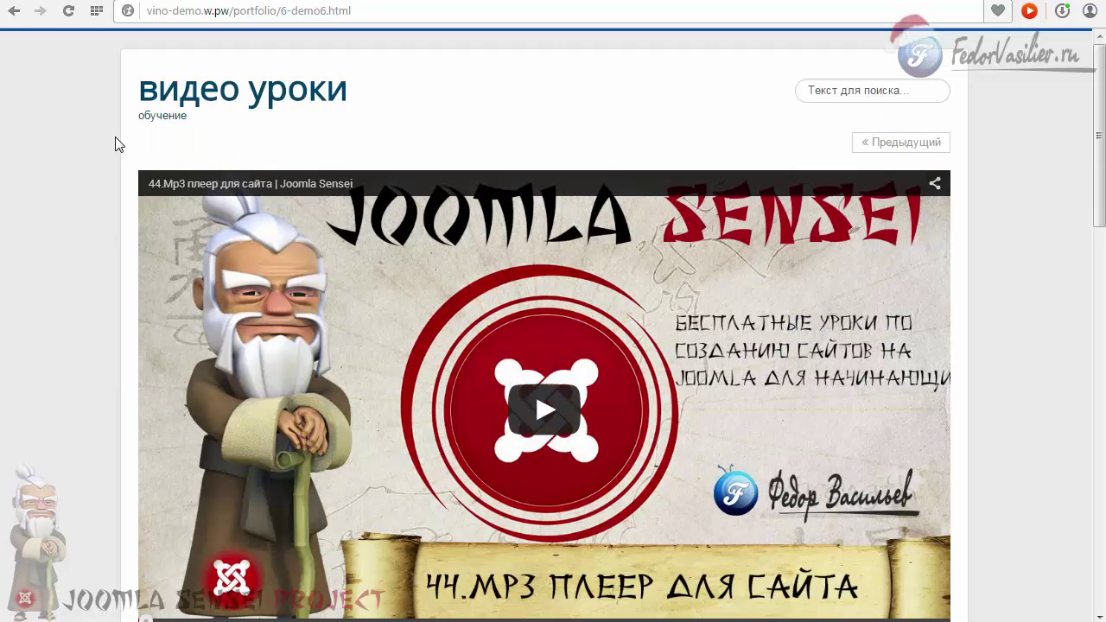
pyautogui.scroll(-6, 119, 144)
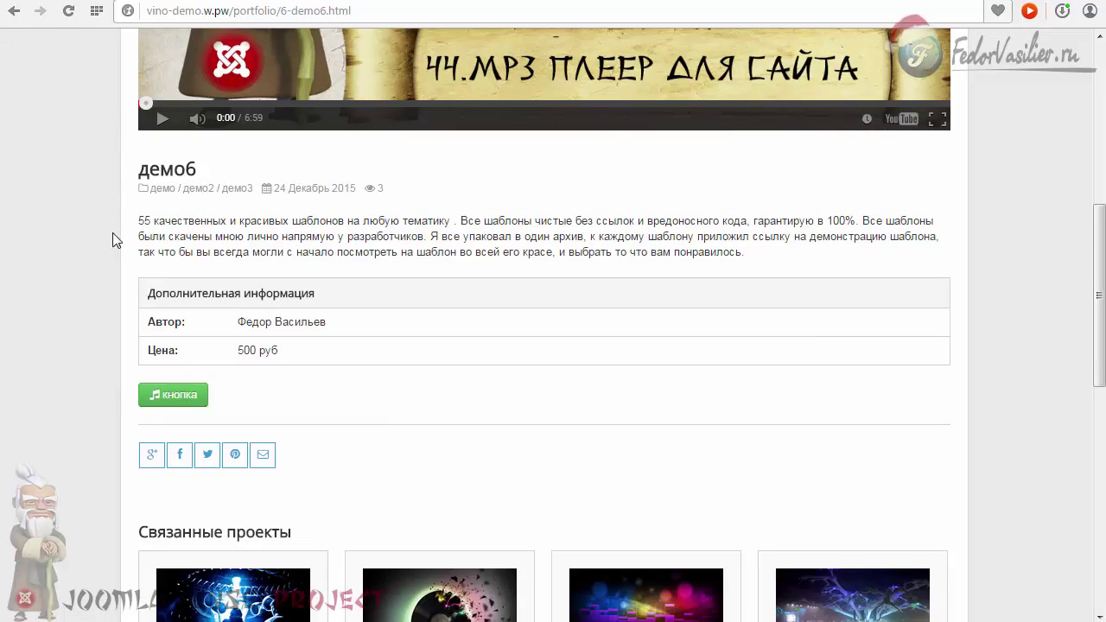
pyautogui.moveTo(132, 178); pyautogui.dragTo(242, 250)
pyautogui.click(298, 314)
pyautogui.scroll(-5, 216, 415)
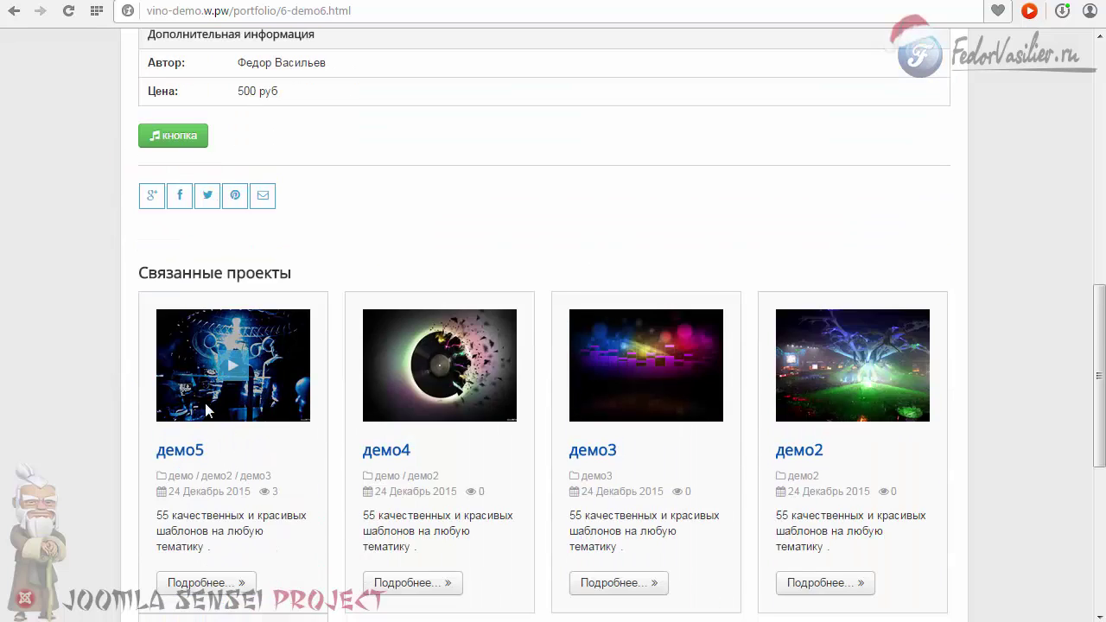
pyautogui.scroll(6, 101, 199)
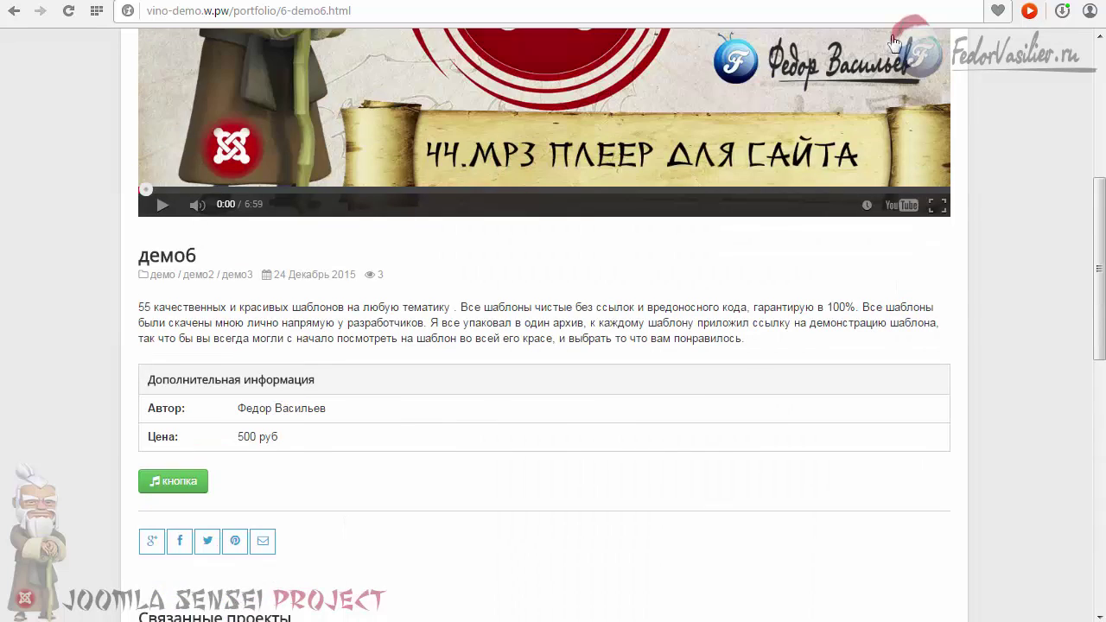
pyautogui.click(308, 444)
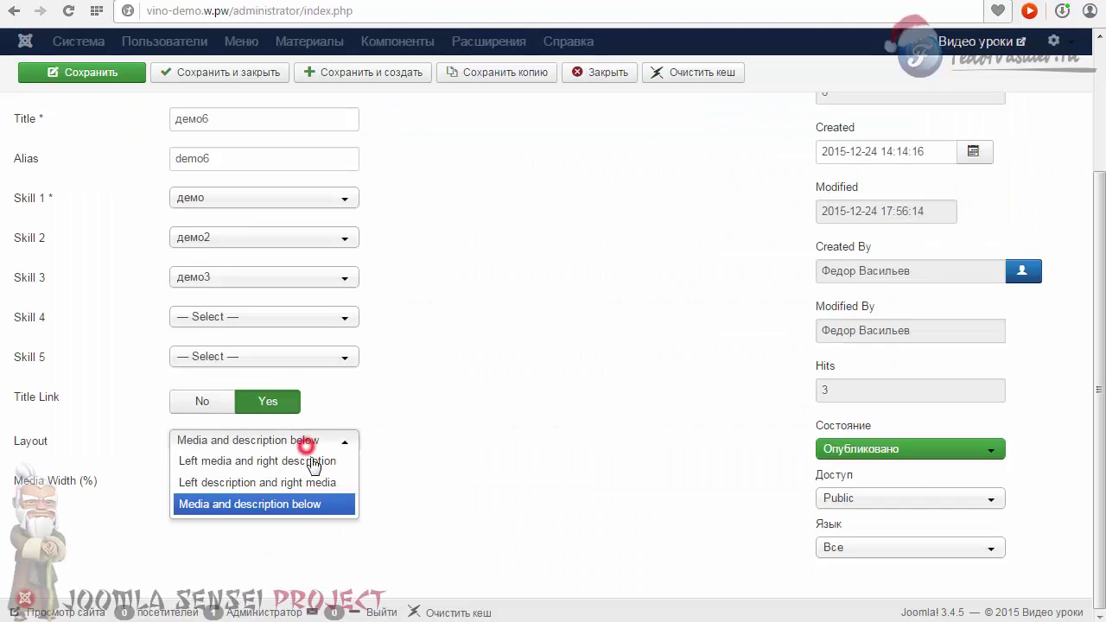
pyautogui.click(311, 458)
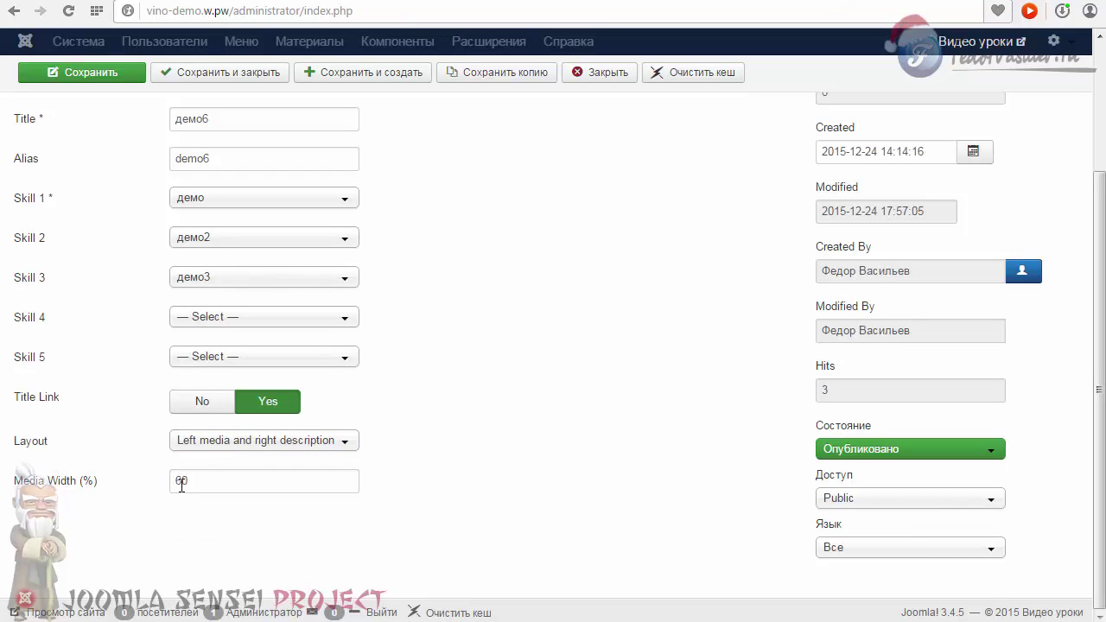
# Set Media Width to 30 and view the демо6 project page on the site.
pyautogui.click(178, 481)
pyautogui.click(217, 480)
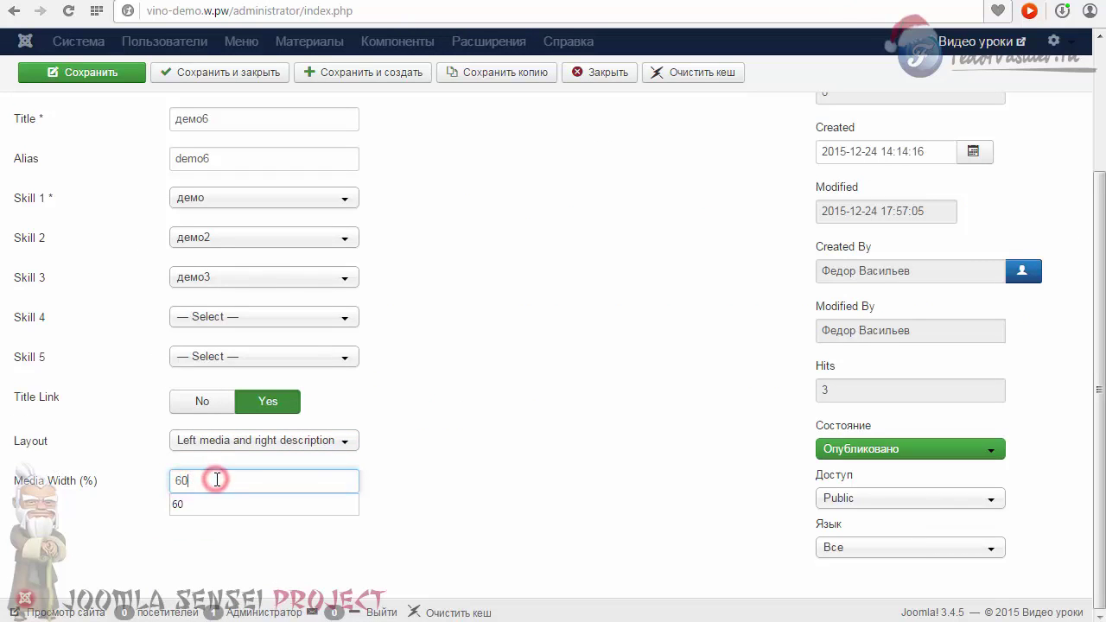
pyautogui.click(531, 487)
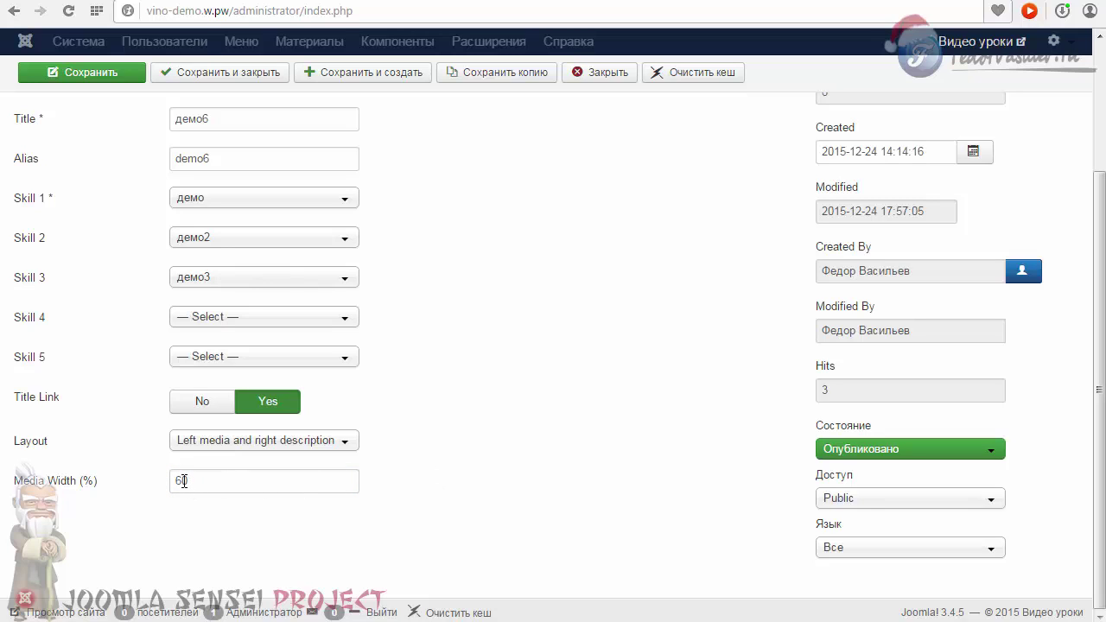
pyautogui.moveTo(182, 482); pyautogui.dragTo(146, 478)
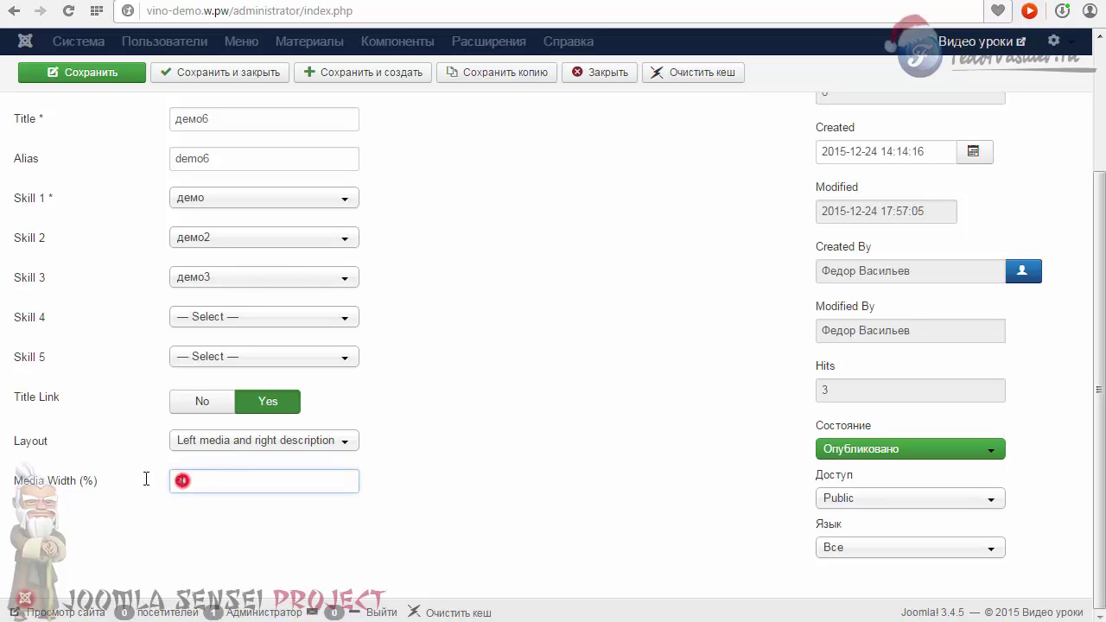
pyautogui.write('3')
pyautogui.click(687, 455)
pyautogui.click(922, 1)
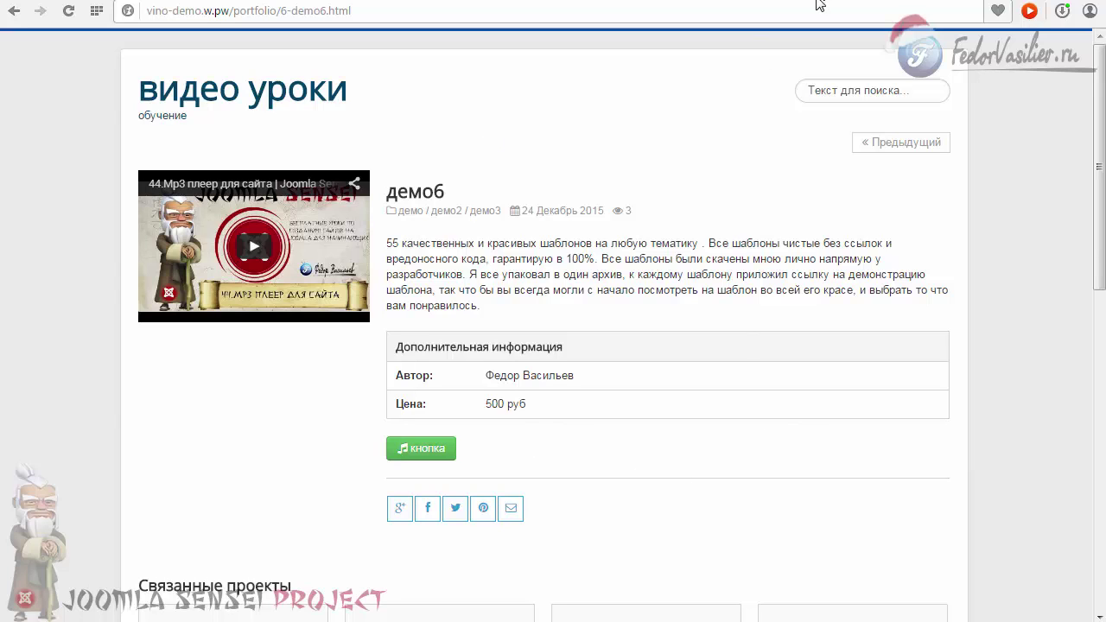
# Change Media Width back to 60 and save the project.
pyautogui.hotkey('ctrl', 'Tab')
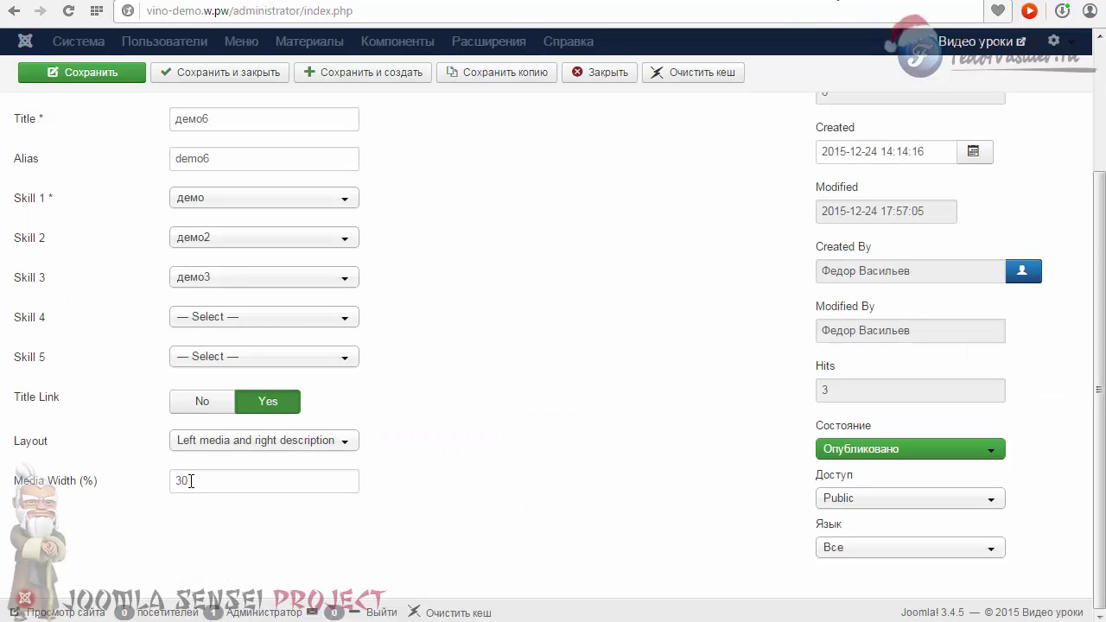
pyautogui.moveTo(182, 480); pyautogui.dragTo(148, 487)
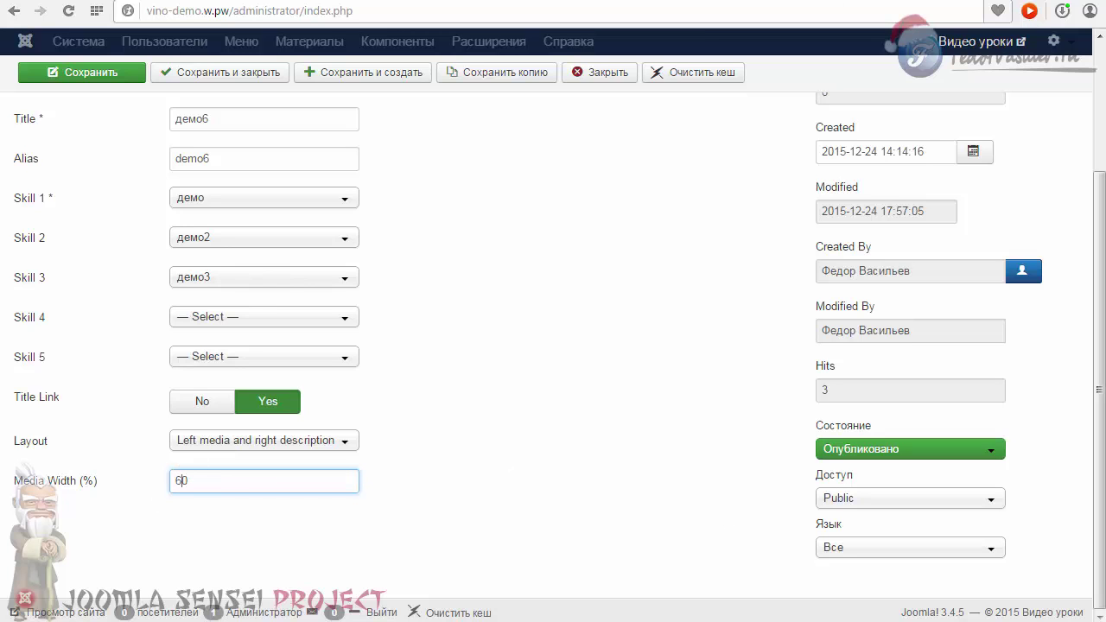
pyautogui.write('6')
pyautogui.click(654, 542)
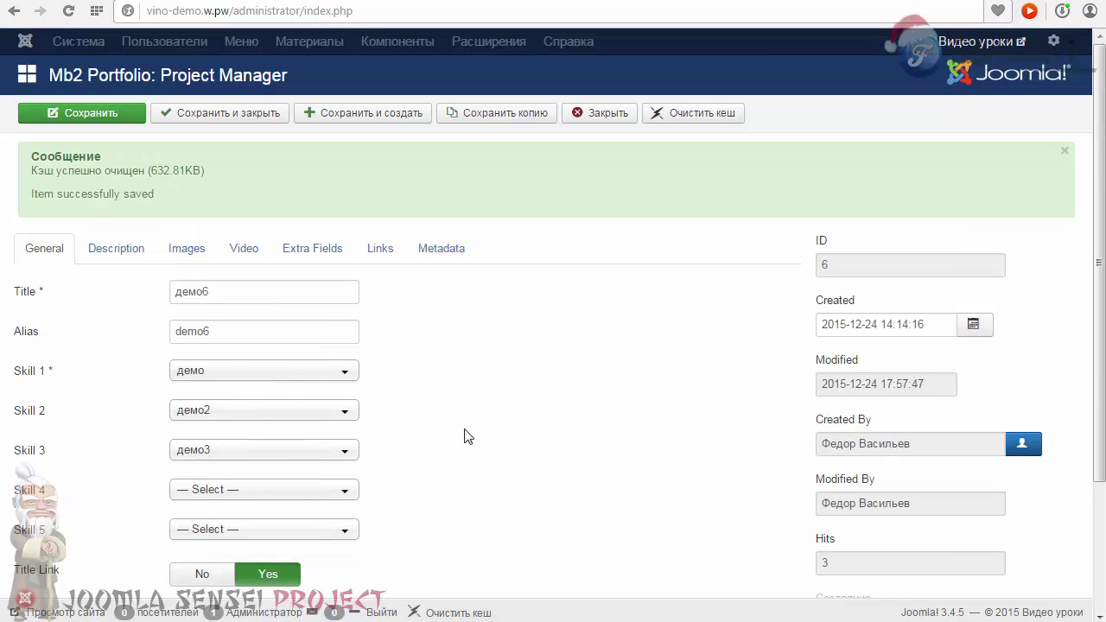
# Review the project's full-text description on the Description tab.
pyautogui.click(104, 255)
pyautogui.scroll(-10, 213, 452)
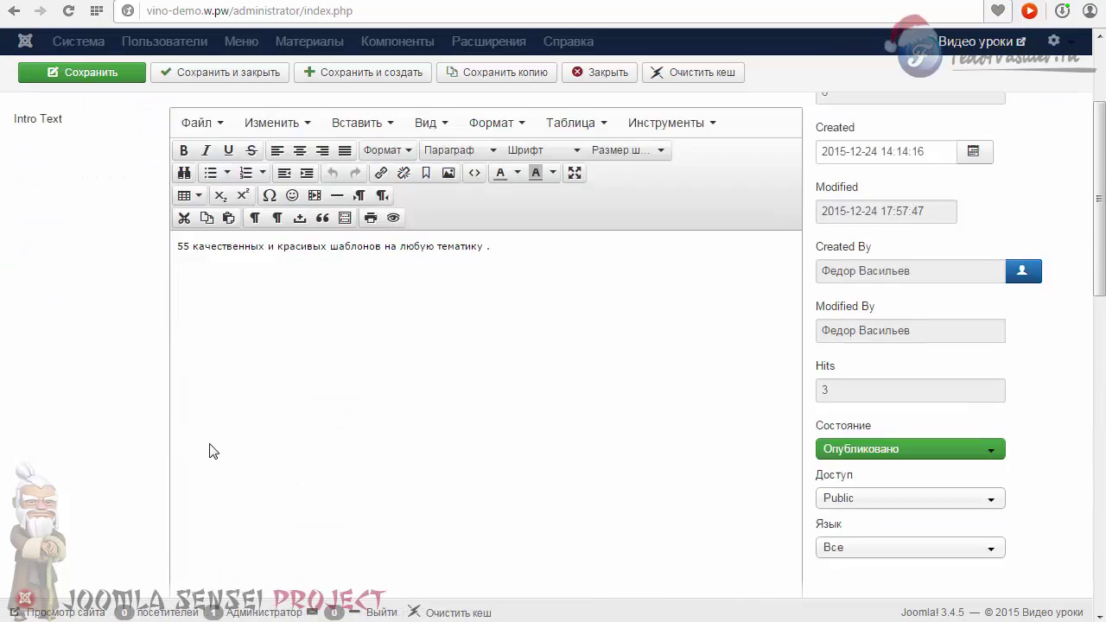
pyautogui.scroll(3, 217, 440)
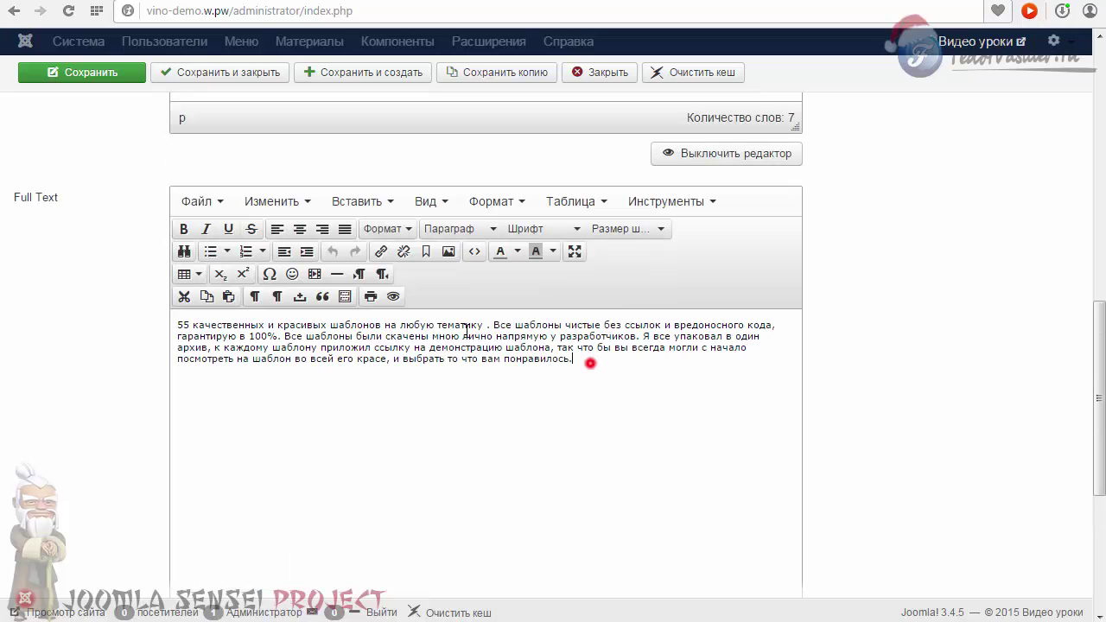
pyautogui.hotkey('ctrl', 'a')
pyautogui.hotkey('ctrl', 'c')
pyautogui.scroll(7, 430, 410)
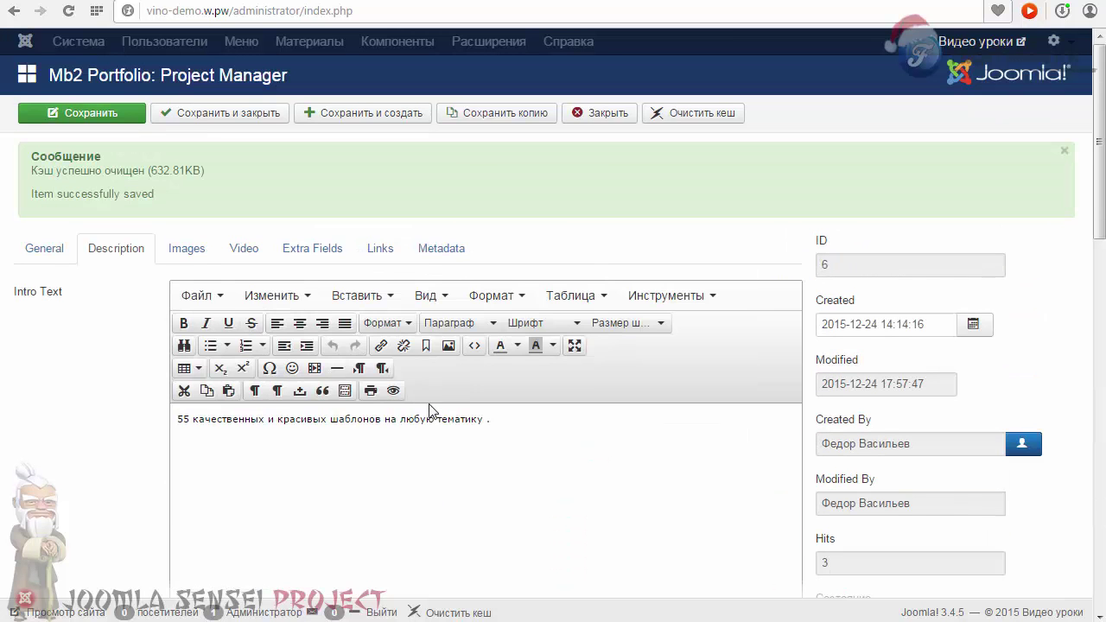
# Check the Images settings (960 × 780 px), then go to the Video settings.
pyautogui.click(187, 248)
pyautogui.scroll(-1, 397, 251)
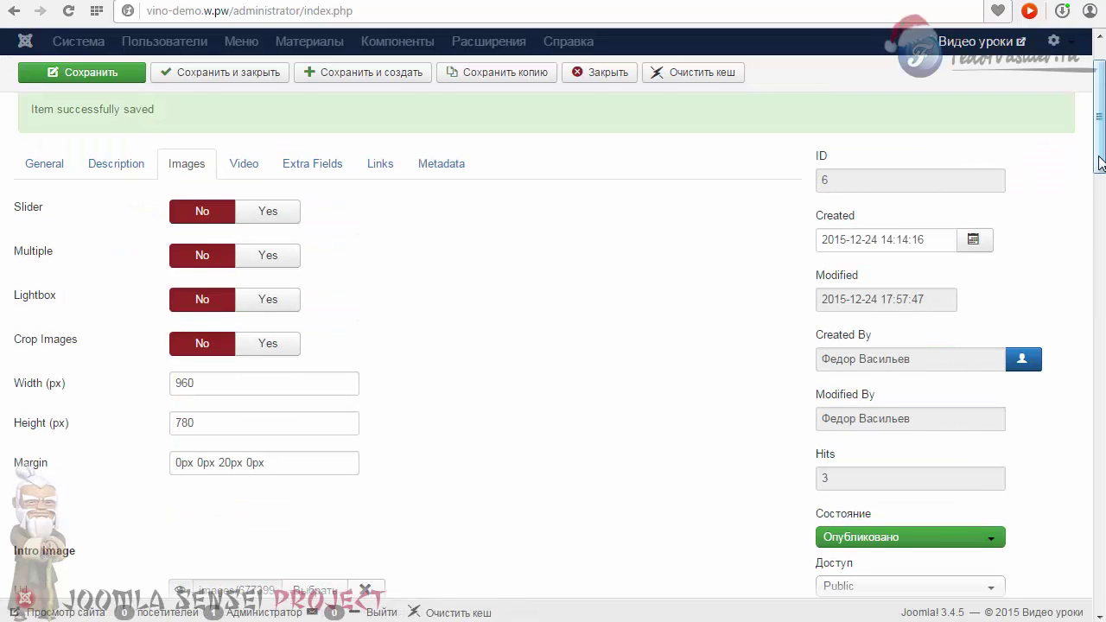
pyautogui.moveTo(1100, 162); pyautogui.dragTo(1094, 248)
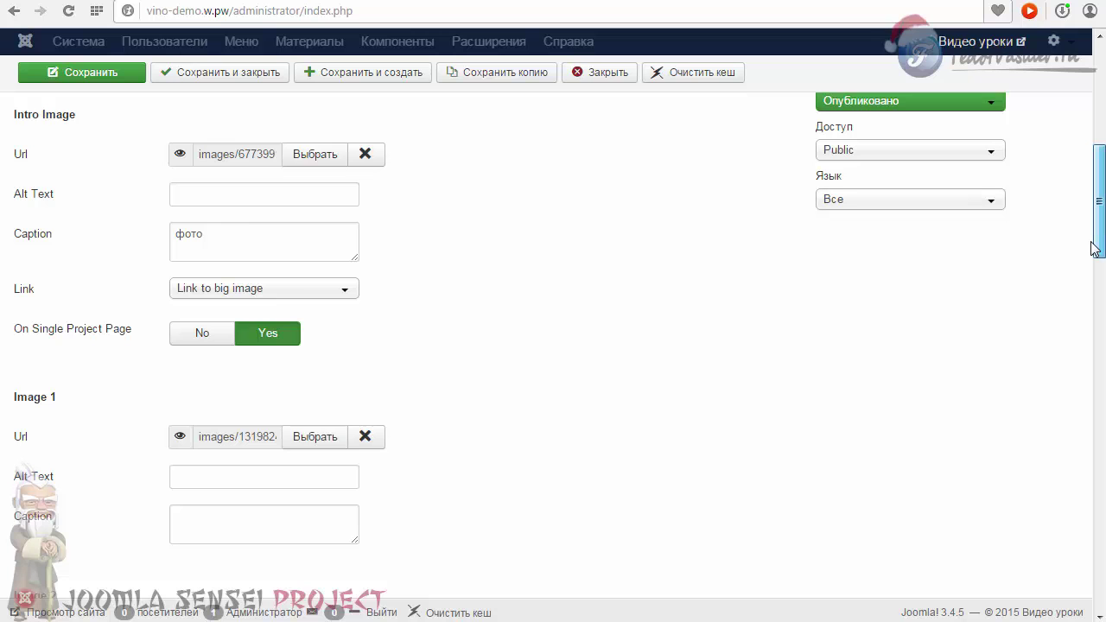
pyautogui.moveTo(1094, 248); pyautogui.dragTo(959, 47)
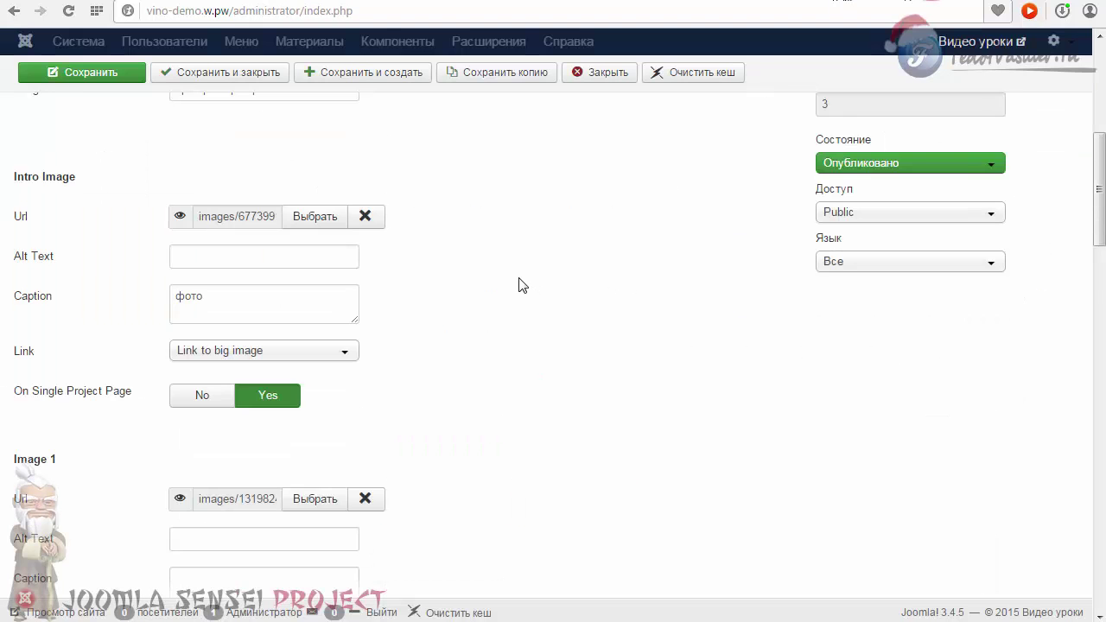
pyautogui.scroll(10, 518, 284)
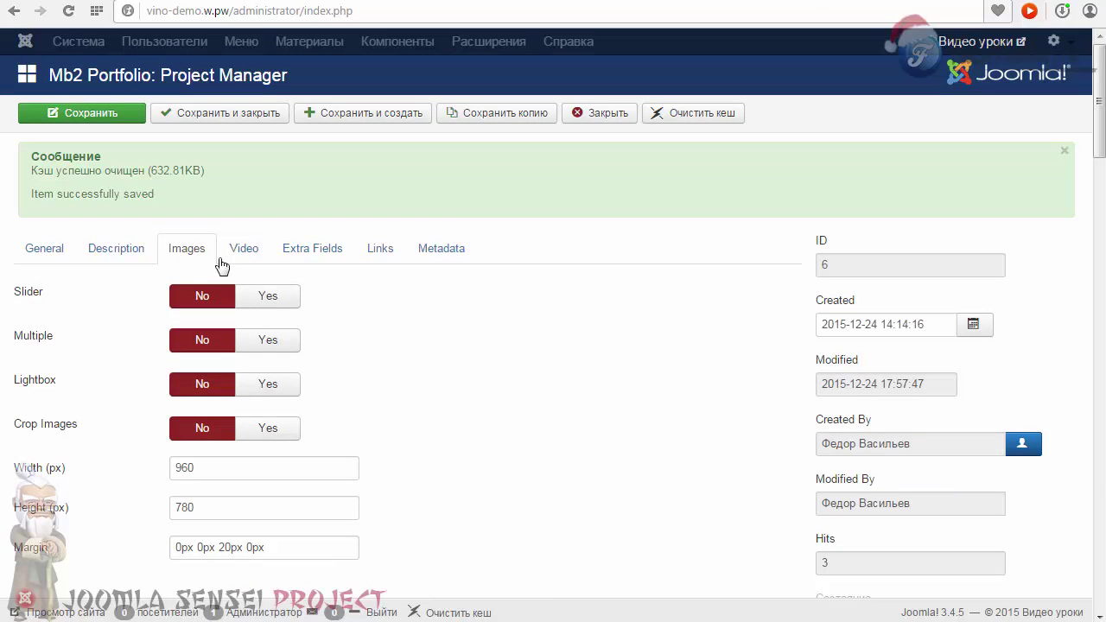
pyautogui.click(238, 246)
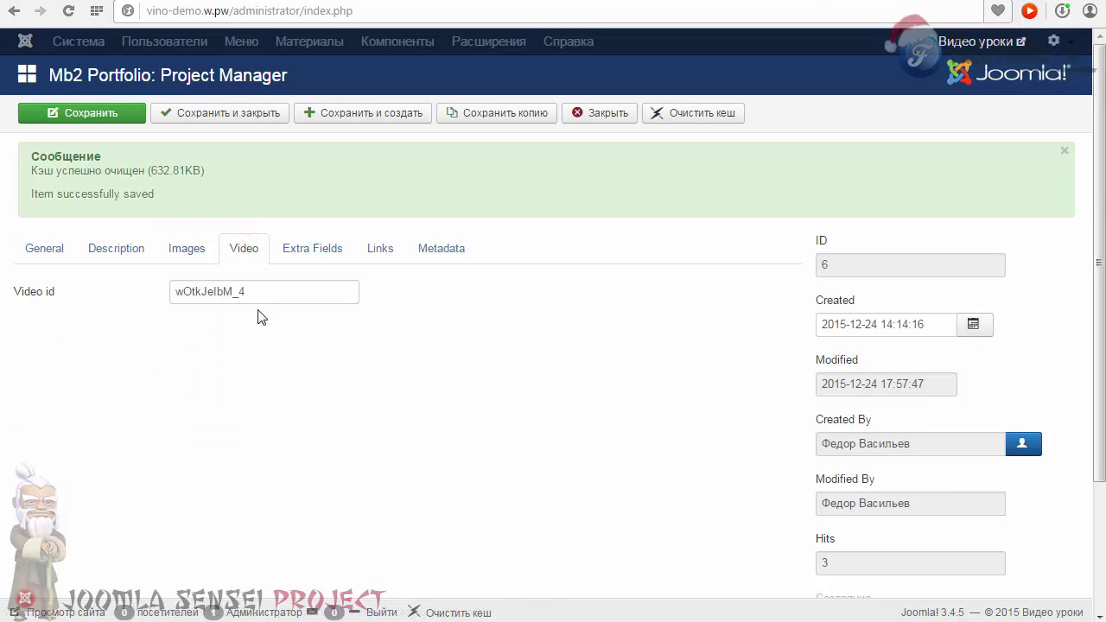
# Empty the Video id field, save, and reload the site page to see the intro photo.
pyautogui.hotkey('ctrl', 'a')
pyautogui.press('BackSpace')
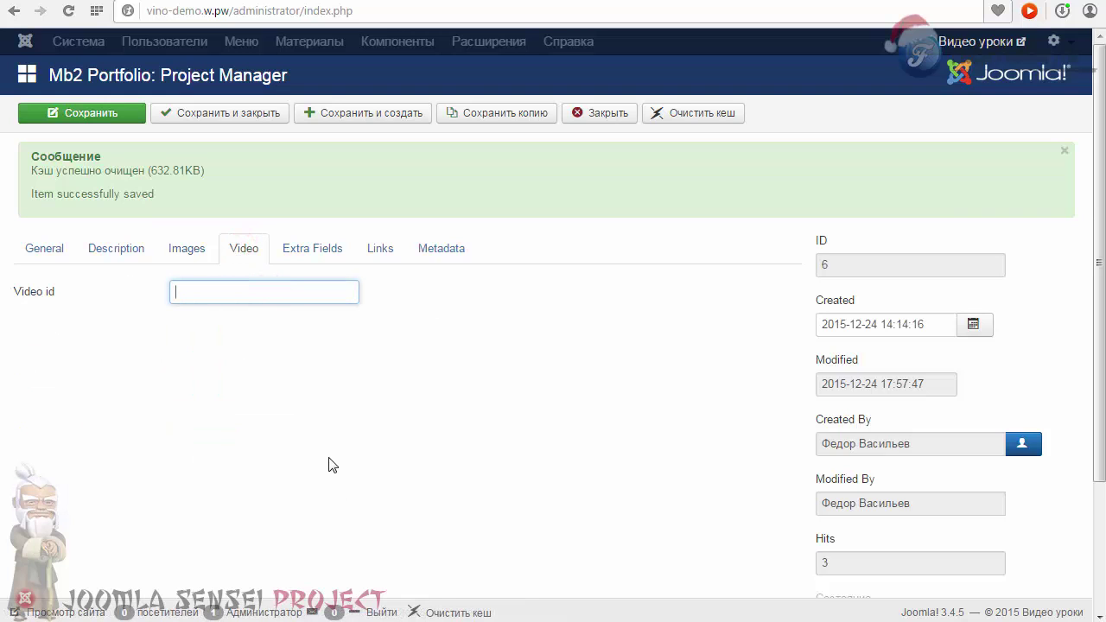
pyautogui.click(119, 126)
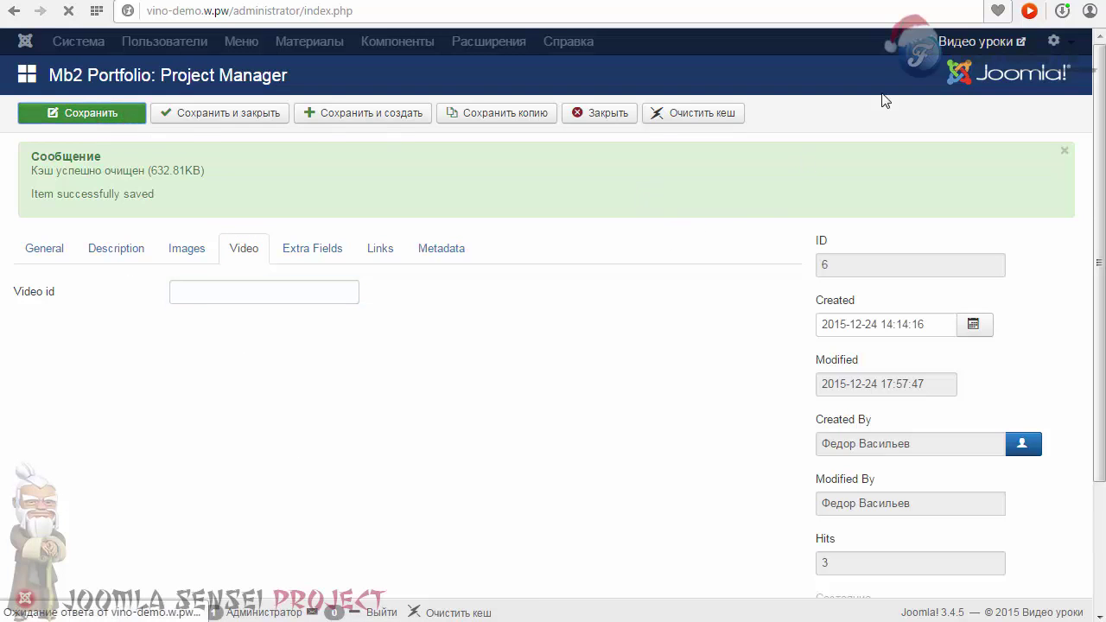
pyautogui.click(70, 11)
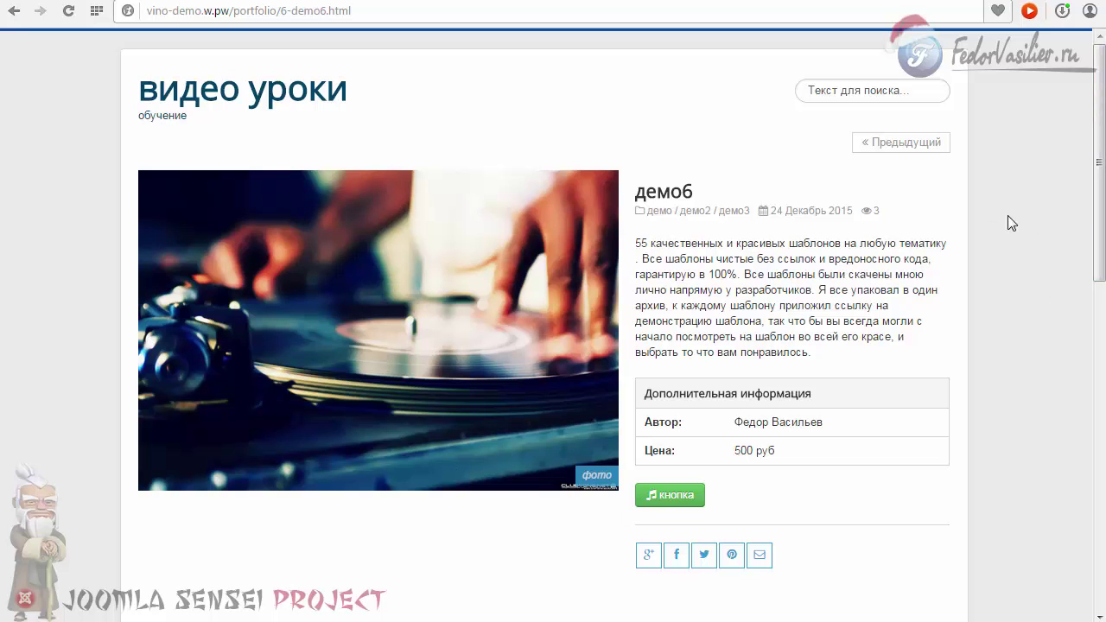
pyautogui.moveTo(1099, 271); pyautogui.dragTo(1076, 271)
pyautogui.hotkey('ctrl', 'Tab')
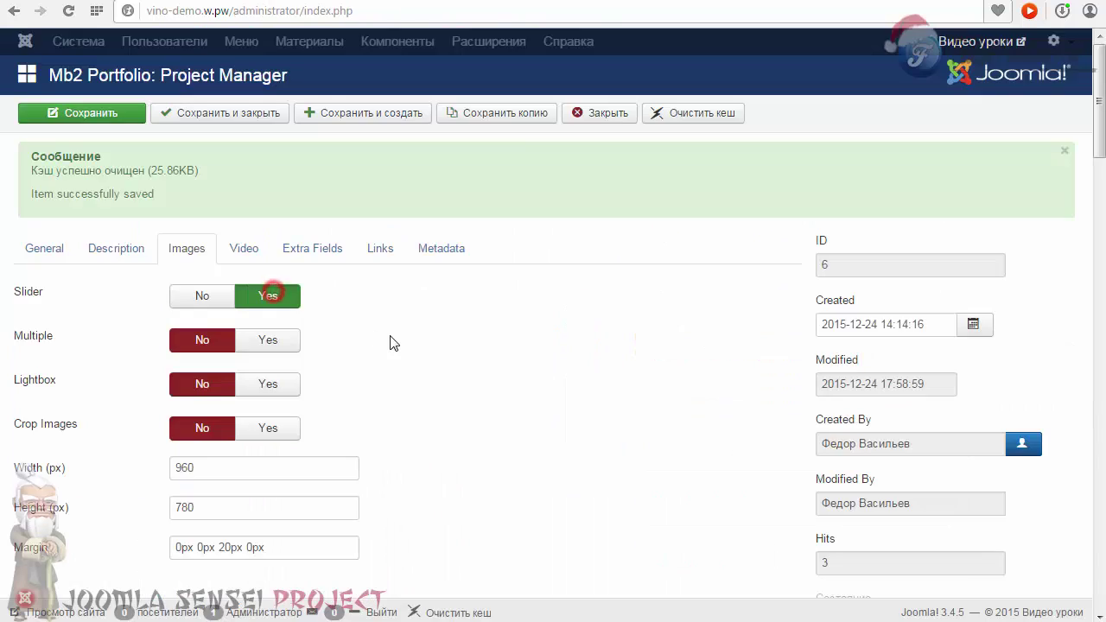
# Save the slider setting and cycle through the демо6 slideshow images on the site.
pyautogui.click(109, 114)
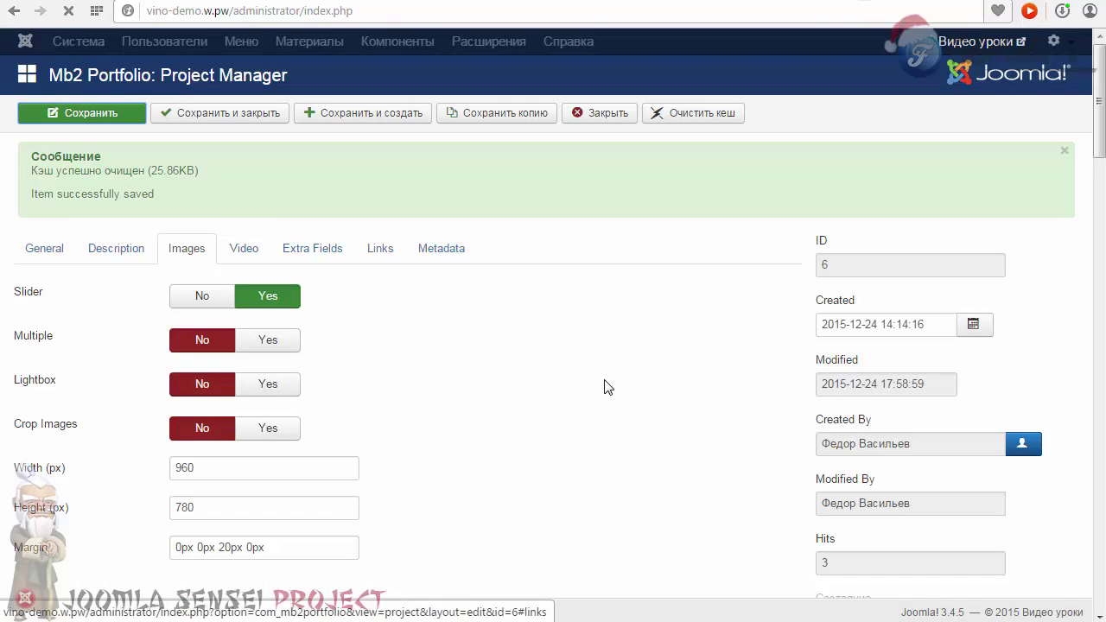
pyautogui.hotkey('ctrl', 'Tab')
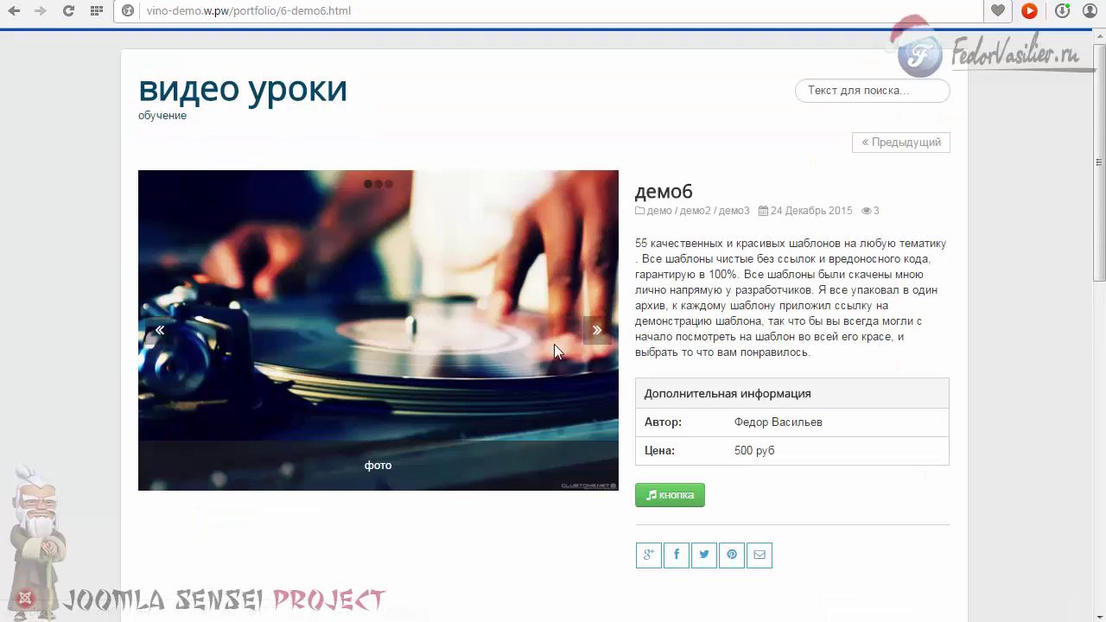
pyautogui.click(610, 337)
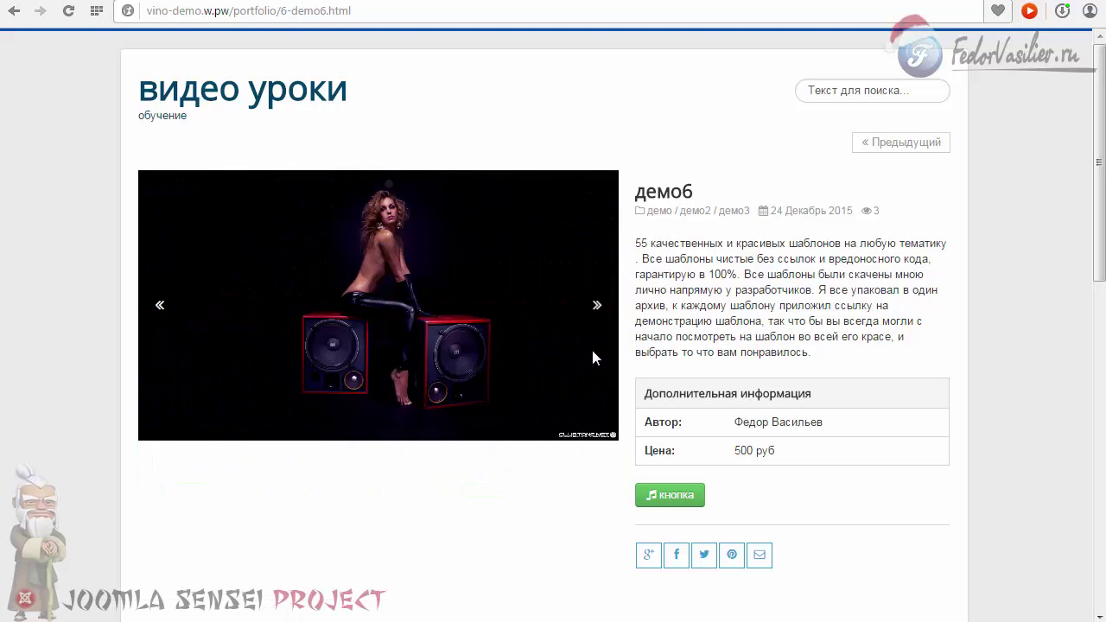
pyautogui.click(593, 326)
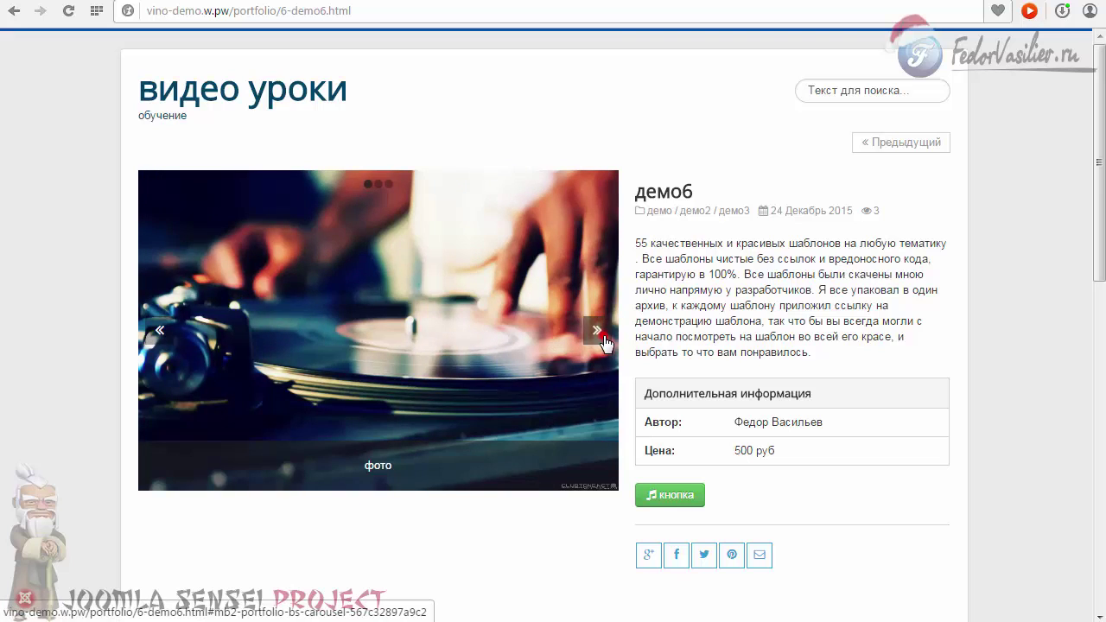
pyautogui.click(596, 329)
pyautogui.click(596, 327)
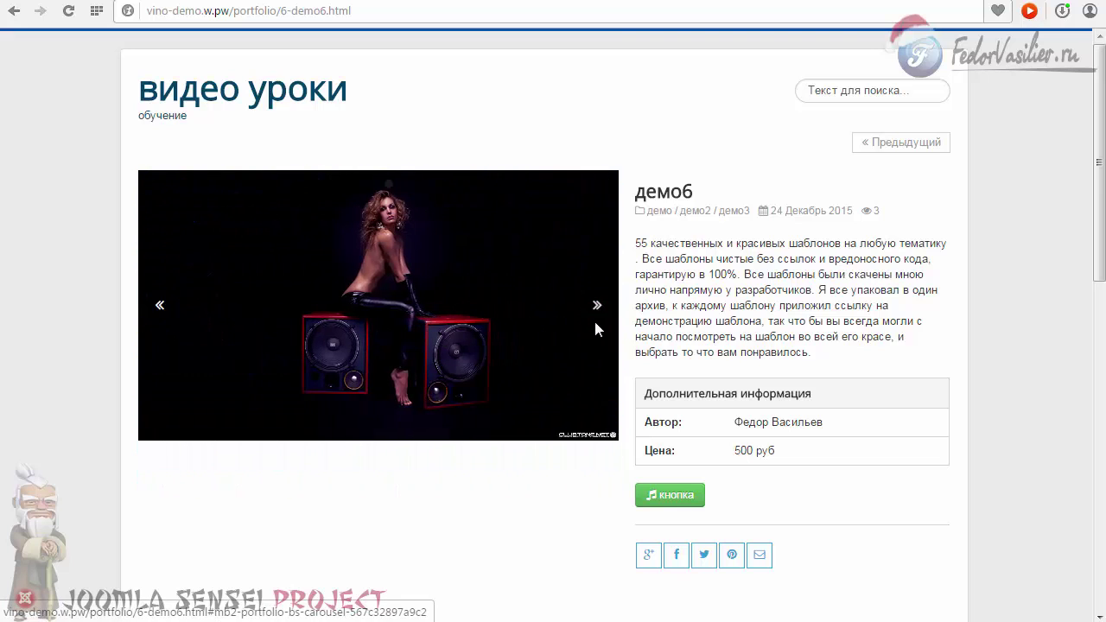
pyautogui.click(595, 315)
pyautogui.click(595, 318)
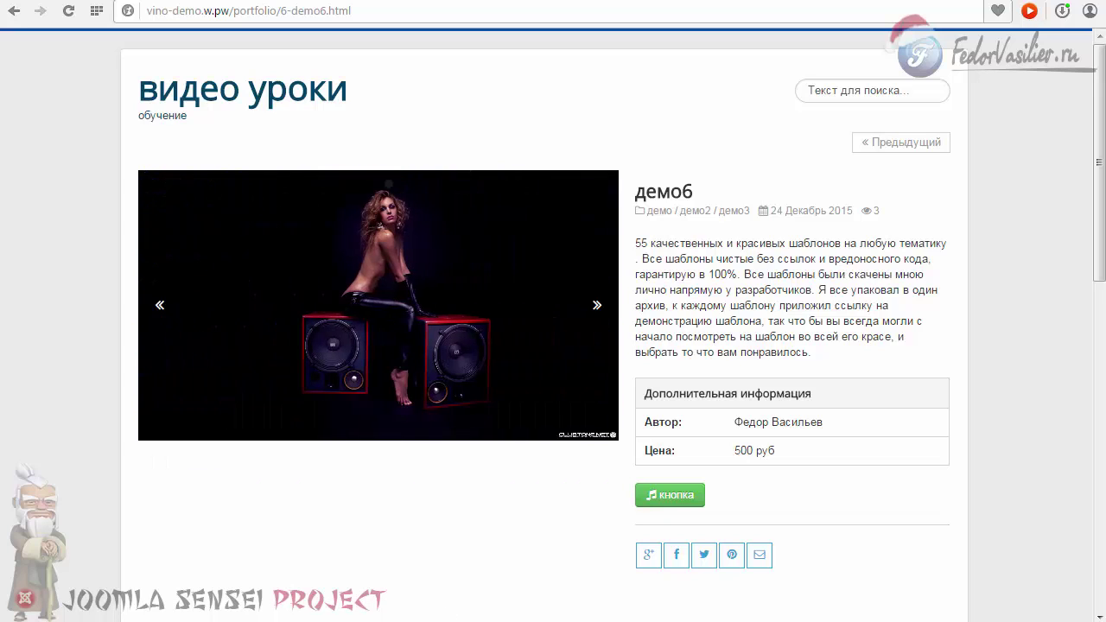
pyautogui.hotkey('ctrl', 'Tab')
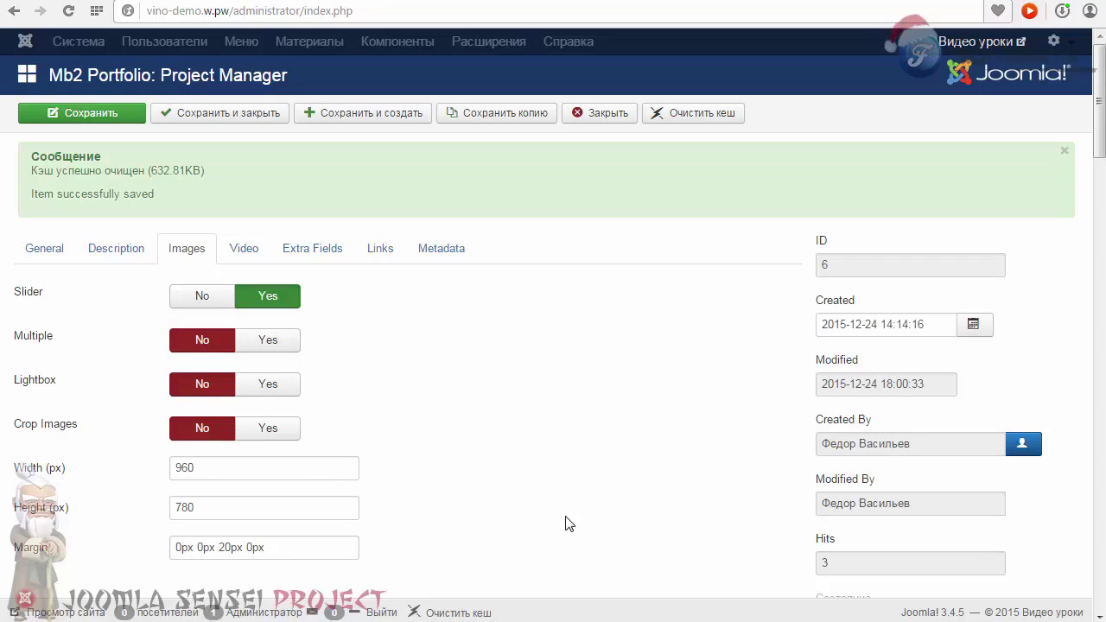
# Set Multiple images to Yes and check the stacked photos on the site page.
pyautogui.click(263, 342)
pyautogui.hotkey('ctrl', 'Tab')
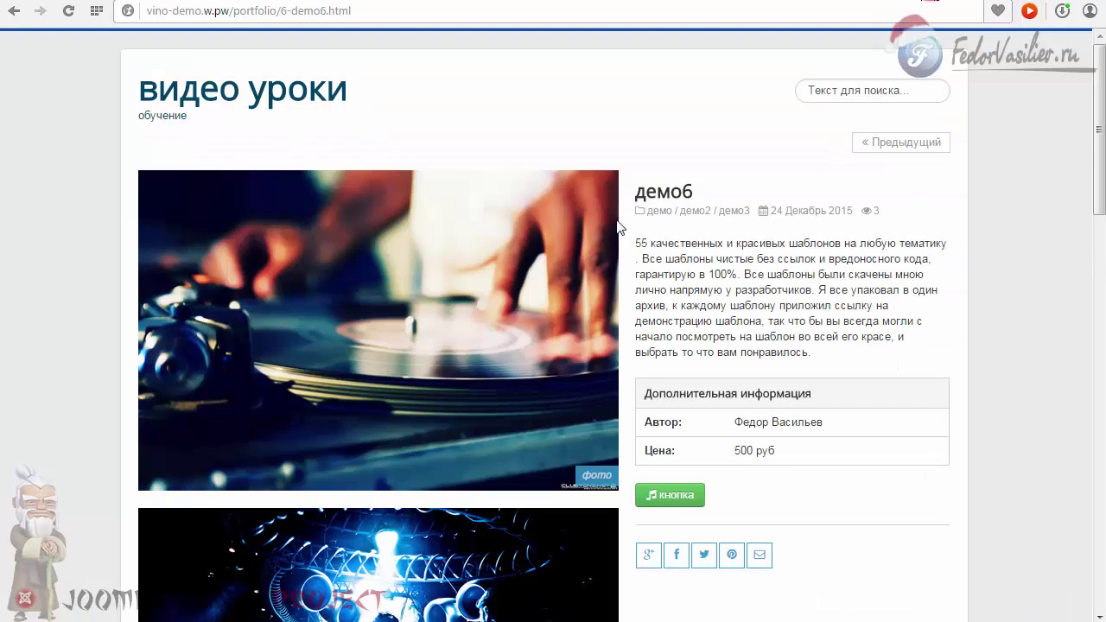
pyautogui.moveTo(1097, 128); pyautogui.dragTo(1049, 242)
pyautogui.scroll(4, 527, 232)
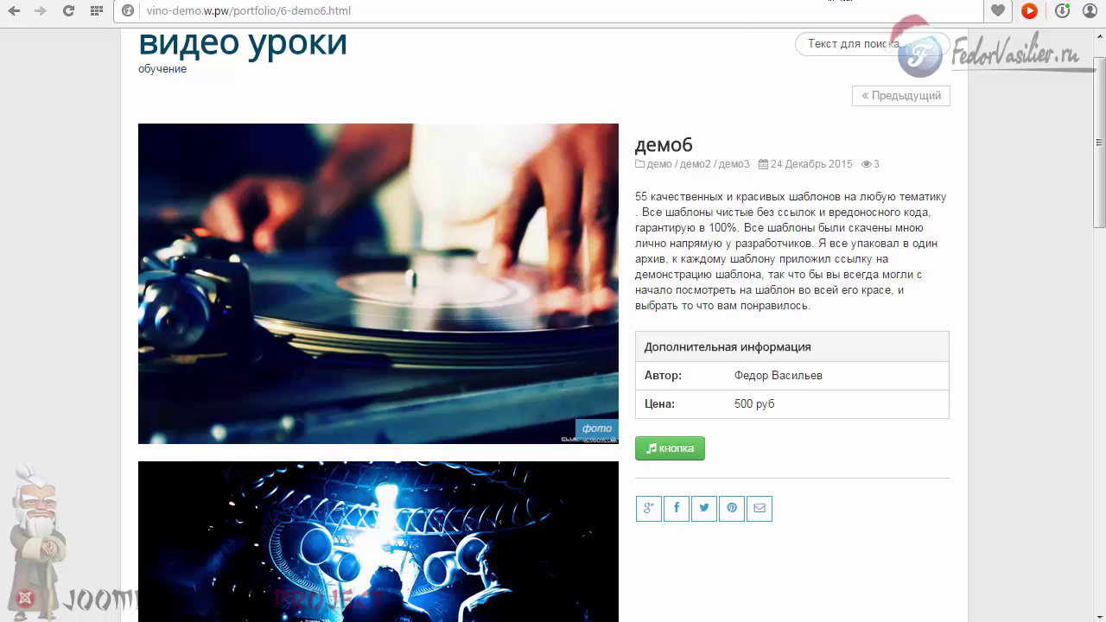
pyautogui.hotkey('ctrl', 'Tab')
# Review the intro image caption in the editor and on the live page.
pyautogui.scroll(-5, 445, 290)
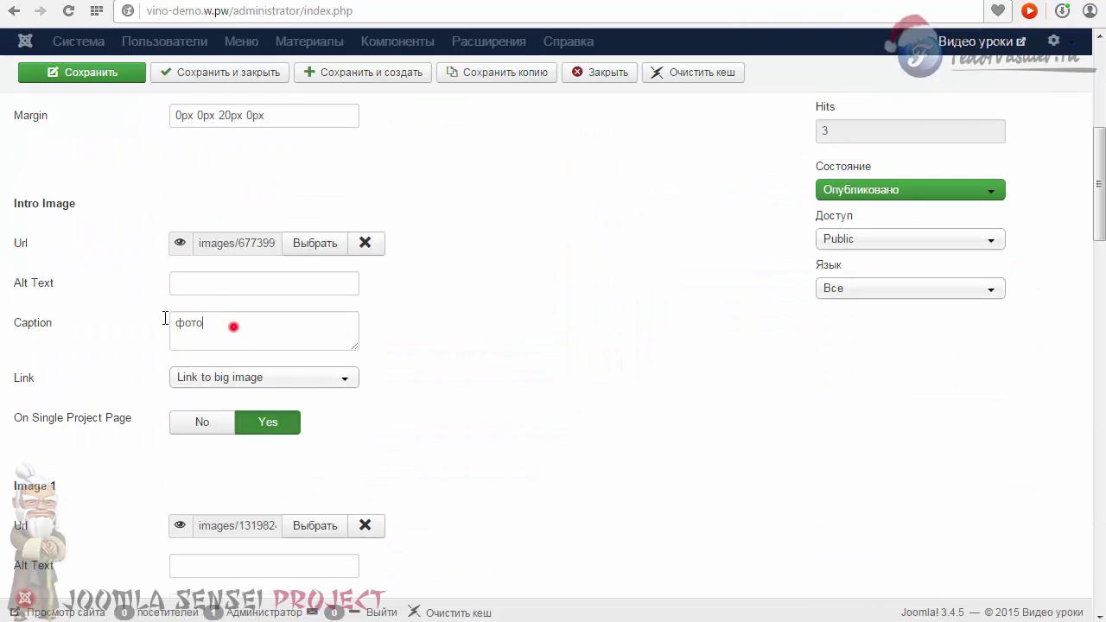
pyautogui.hotkey('ctrl', 'a')
pyautogui.click(610, 274)
pyautogui.hotkey('ctrl', 'Tab')
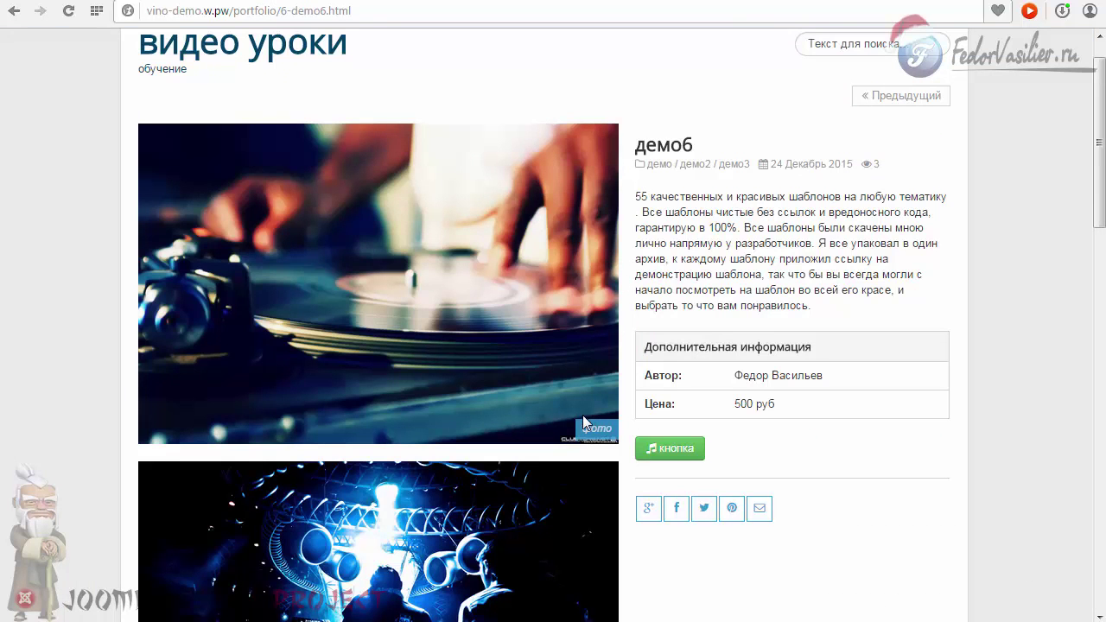
pyautogui.scroll(-1, 591, 406)
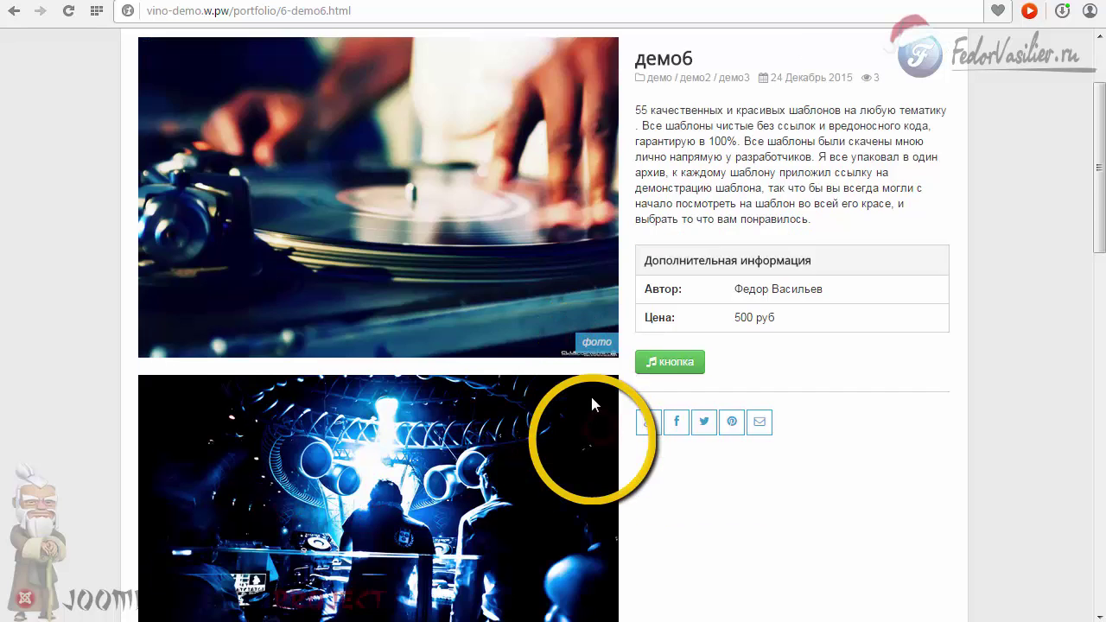
pyautogui.scroll(-4, 591, 399)
pyautogui.scroll(-2, 553, 319)
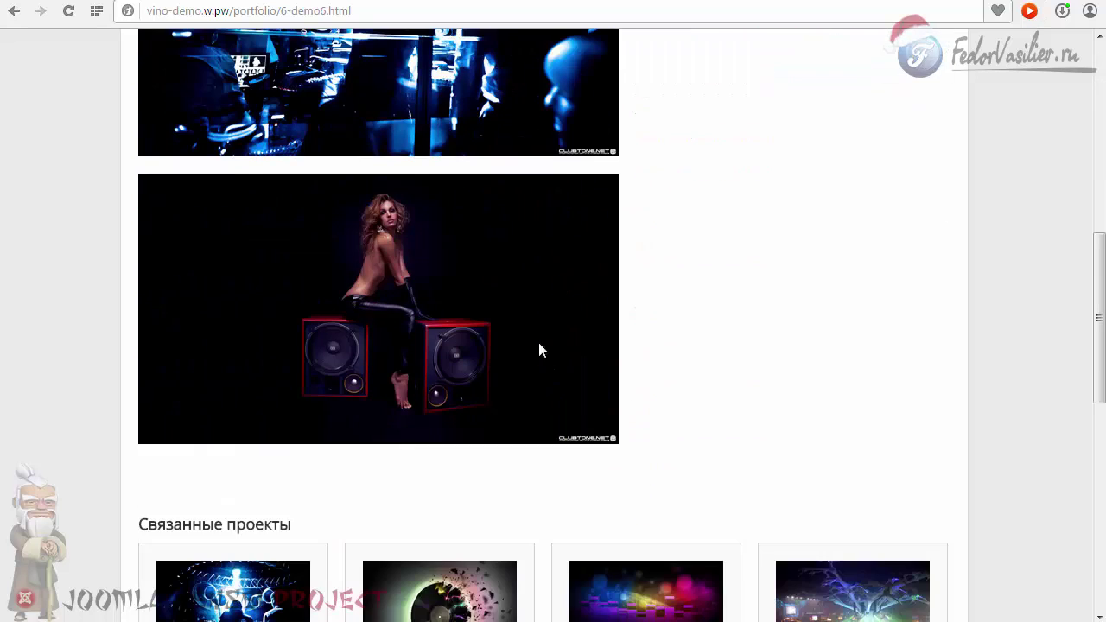
pyautogui.scroll(4, 565, 416)
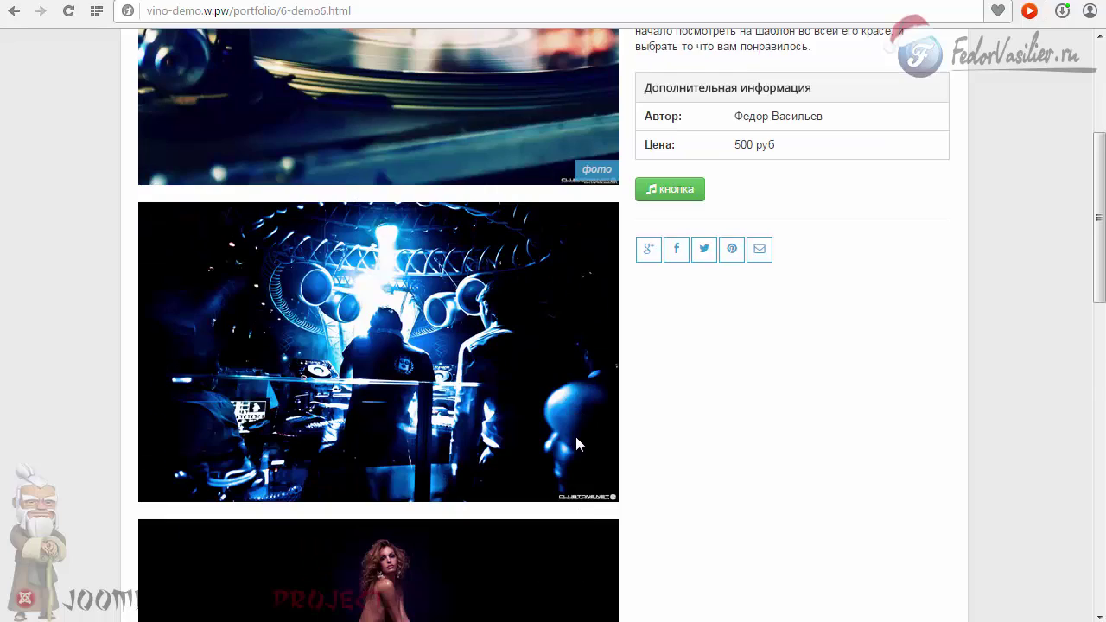
pyautogui.scroll(2, 575, 436)
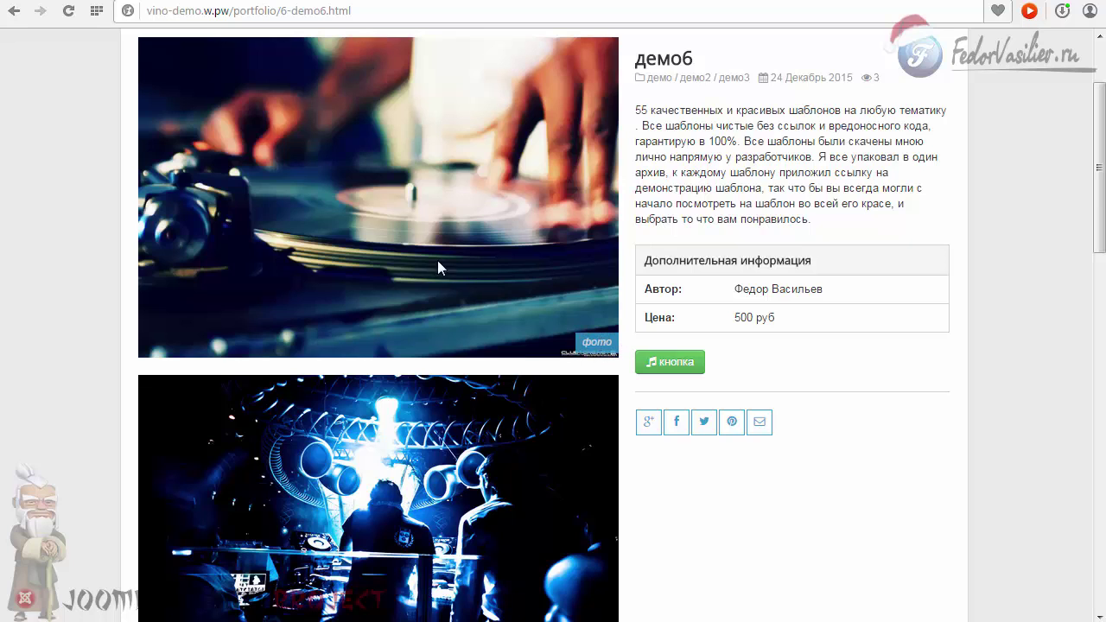
pyautogui.scroll(2, 453, 268)
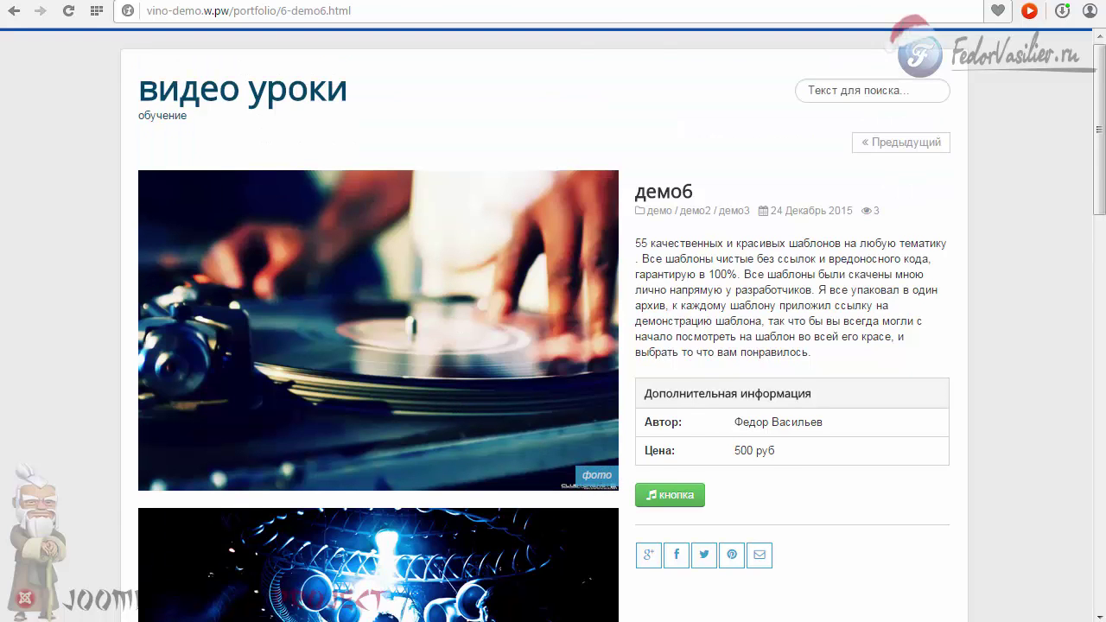
pyautogui.hotkey('ctrl', 'Tab')
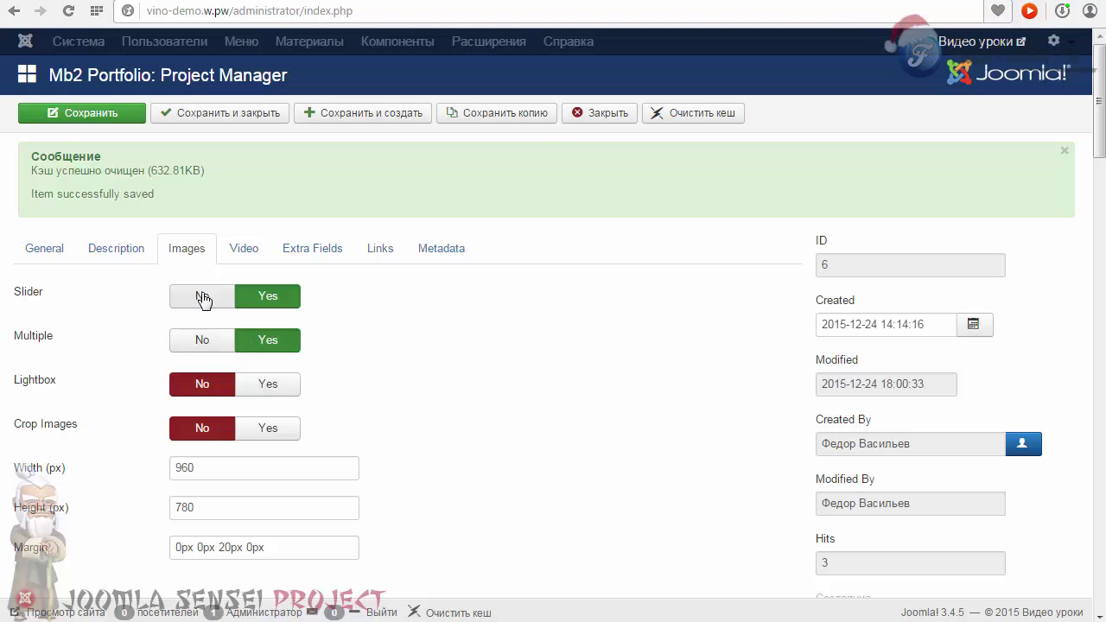
# Set Slider back to Yes on the Images tab and save the project.
pyautogui.hotkey('ctrl', 'Tab')
pyautogui.scroll(-3, 389, 298)
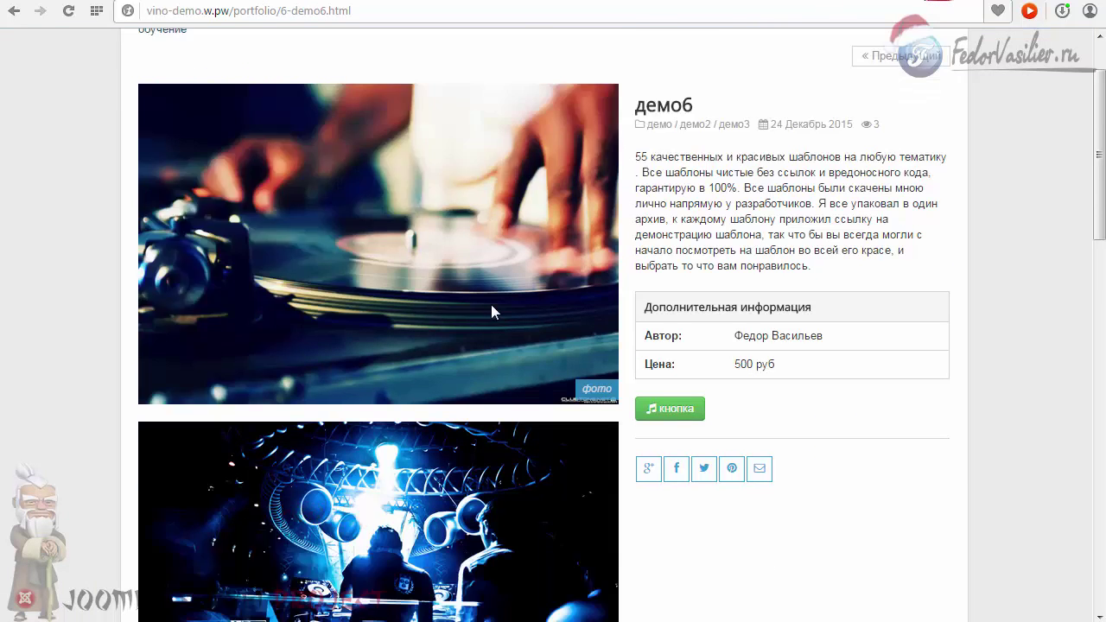
pyautogui.scroll(3, 490, 304)
pyautogui.hotkey('ctrl', 'Tab')
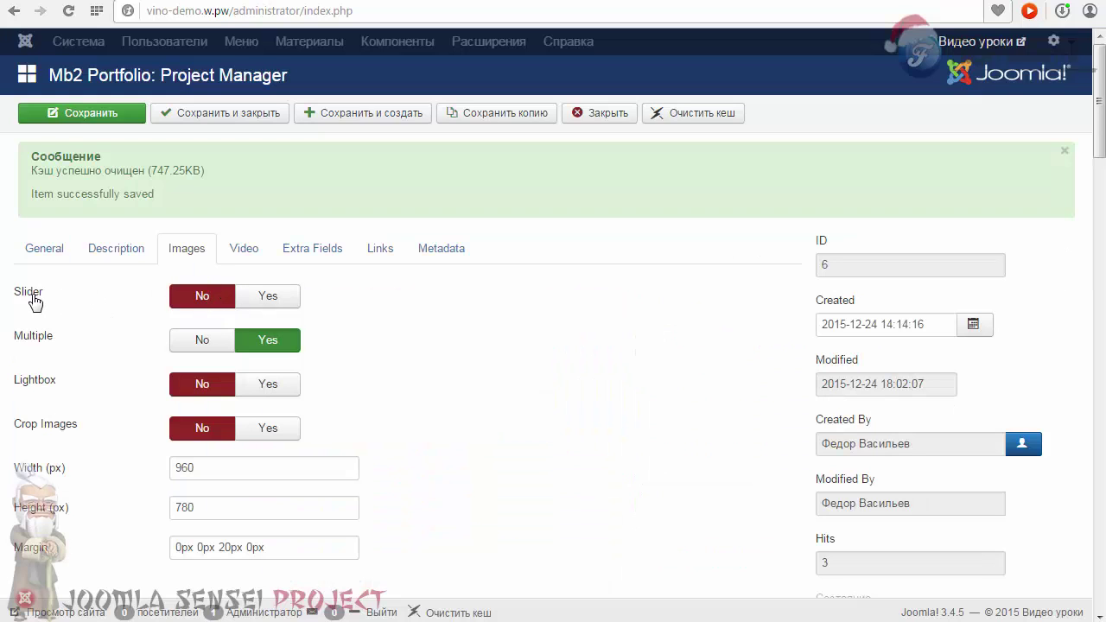
pyautogui.click(284, 296)
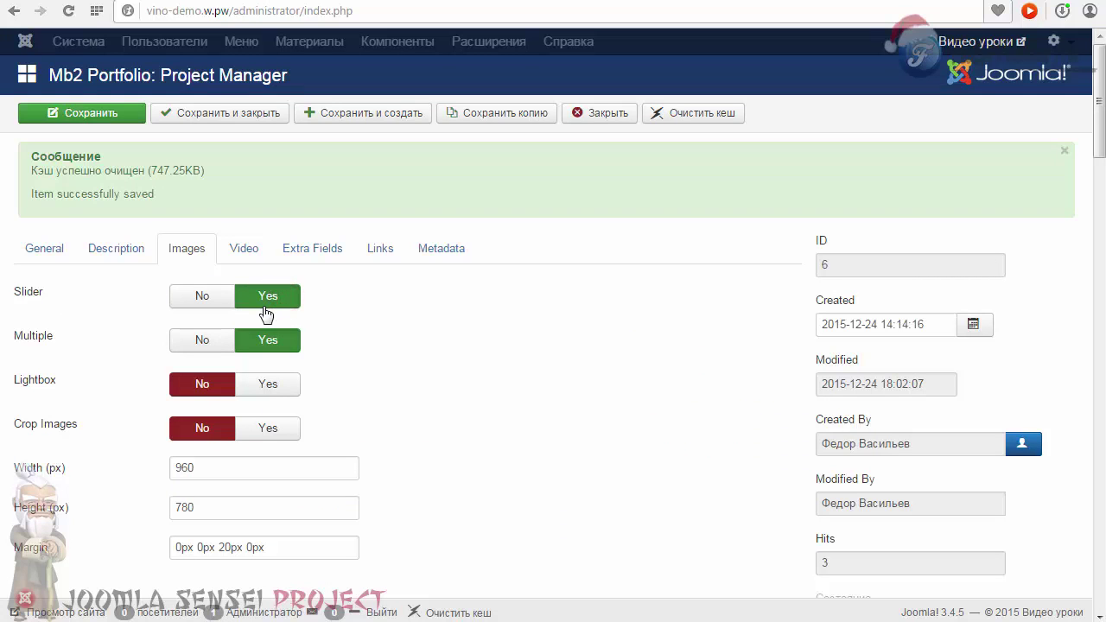
pyautogui.click(82, 113)
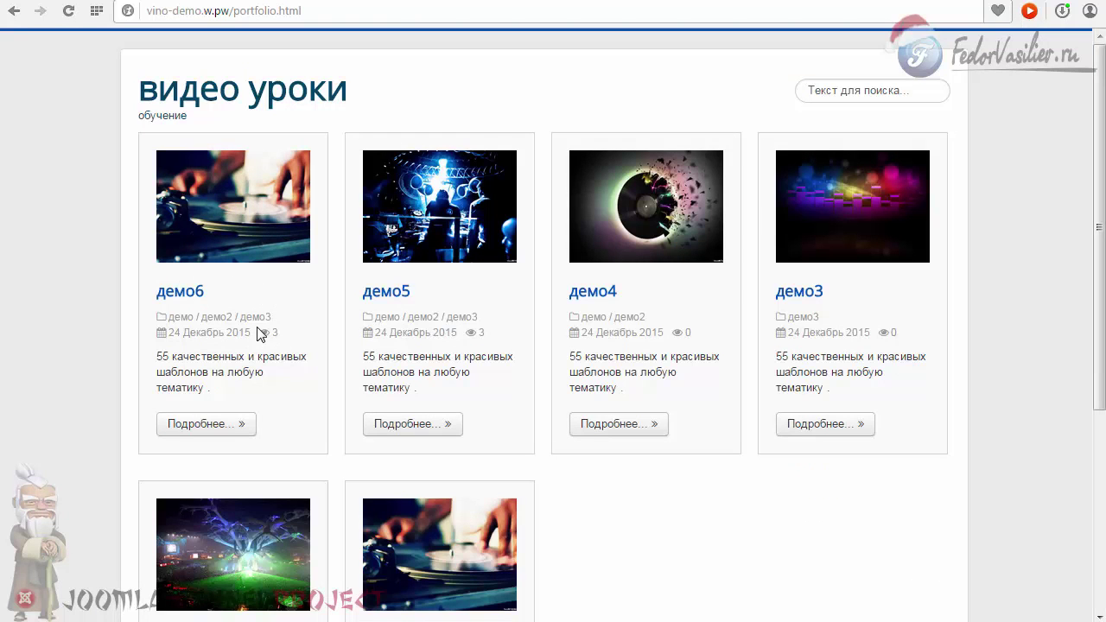
# Enlarge and close the демо6 thumbnail image on the portfolio page, then reload.
pyautogui.moveTo(234, 254)
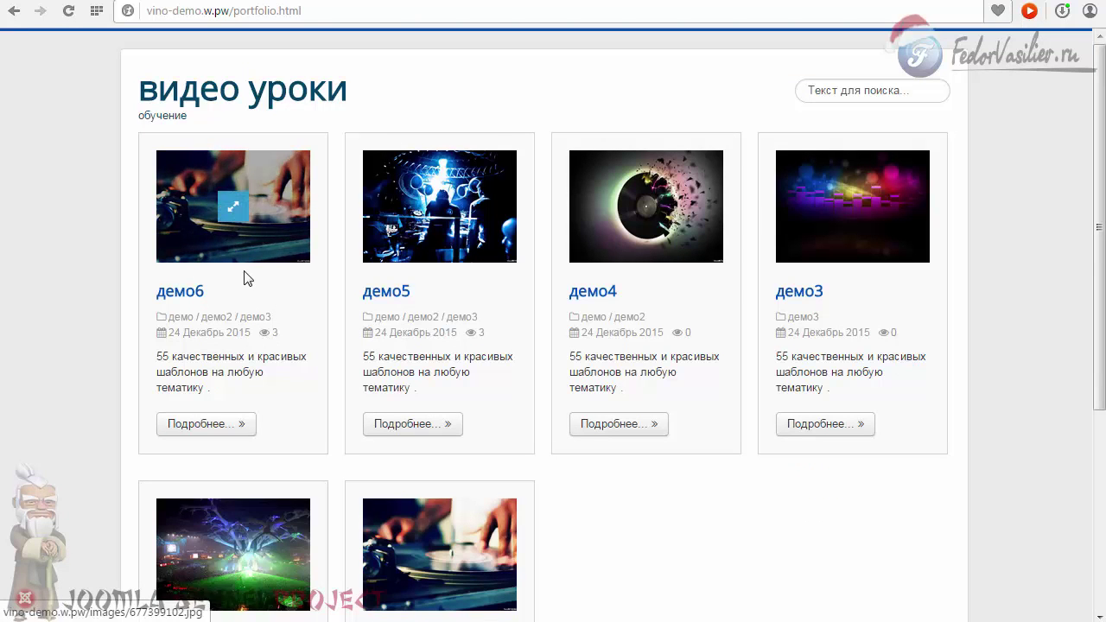
pyautogui.click(232, 208)
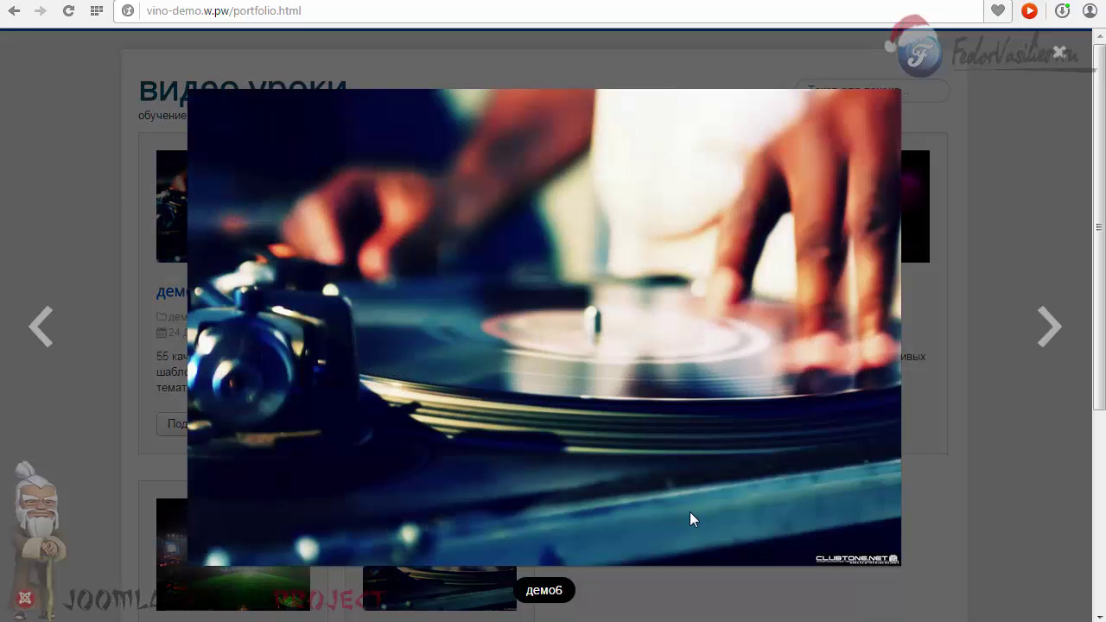
pyautogui.click(1058, 51)
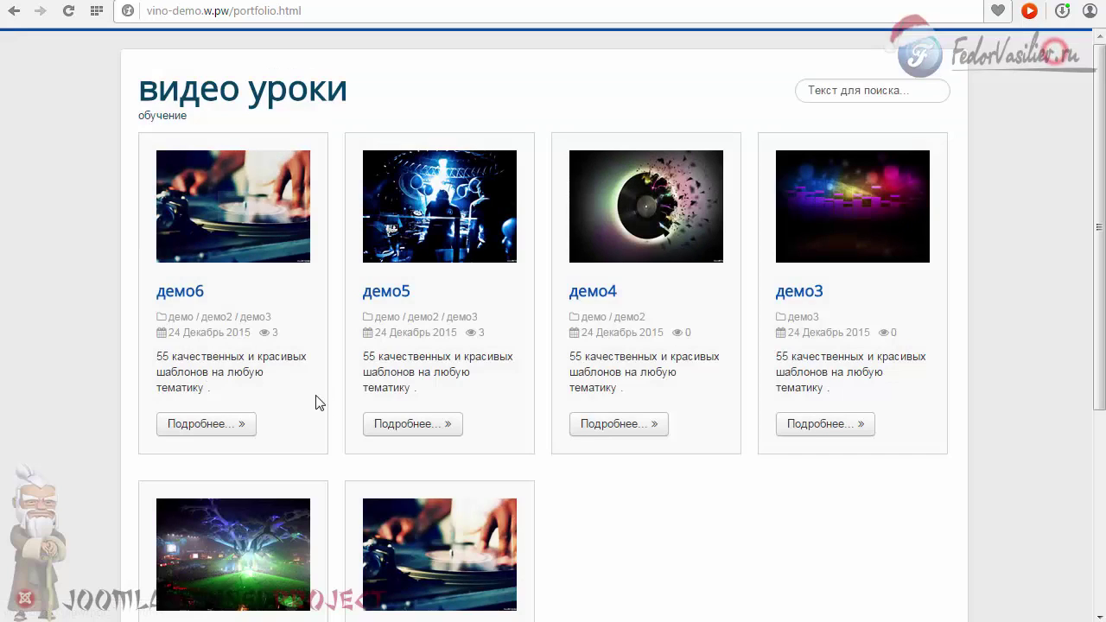
pyautogui.click(67, 12)
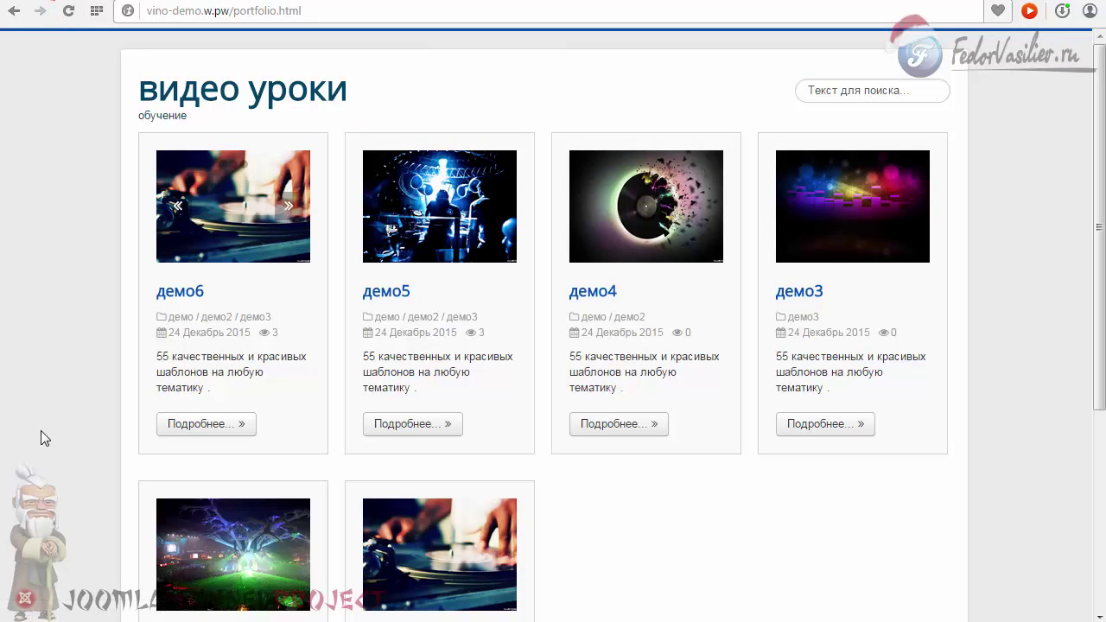
# Cycle the демо6 thumbnail through its images and open the project page via Подробнее...
pyautogui.click(289, 208)
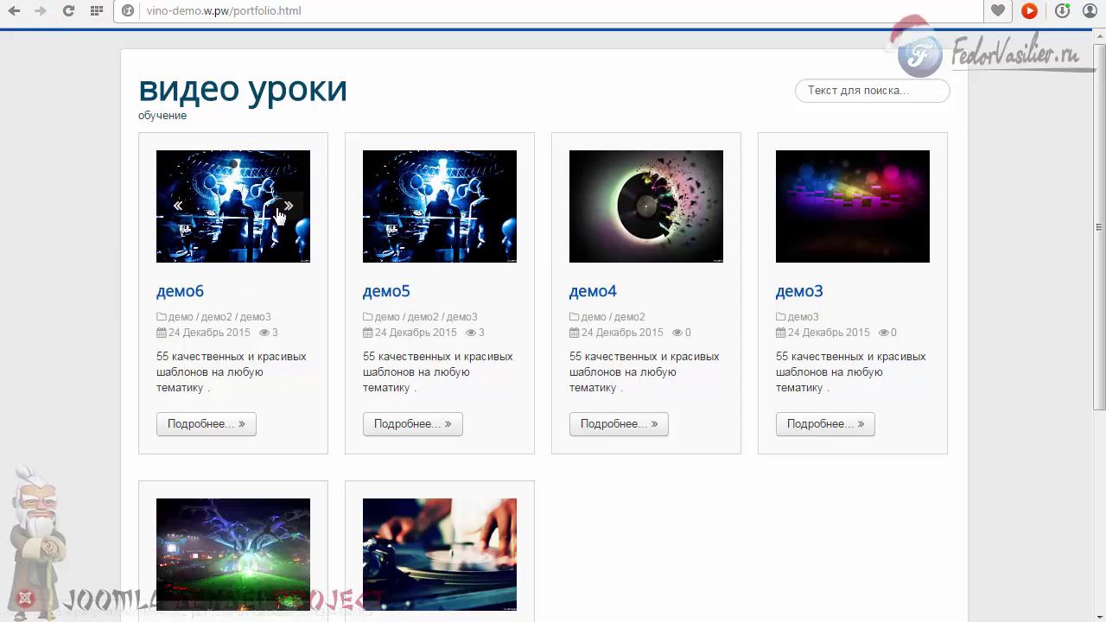
pyautogui.click(289, 209)
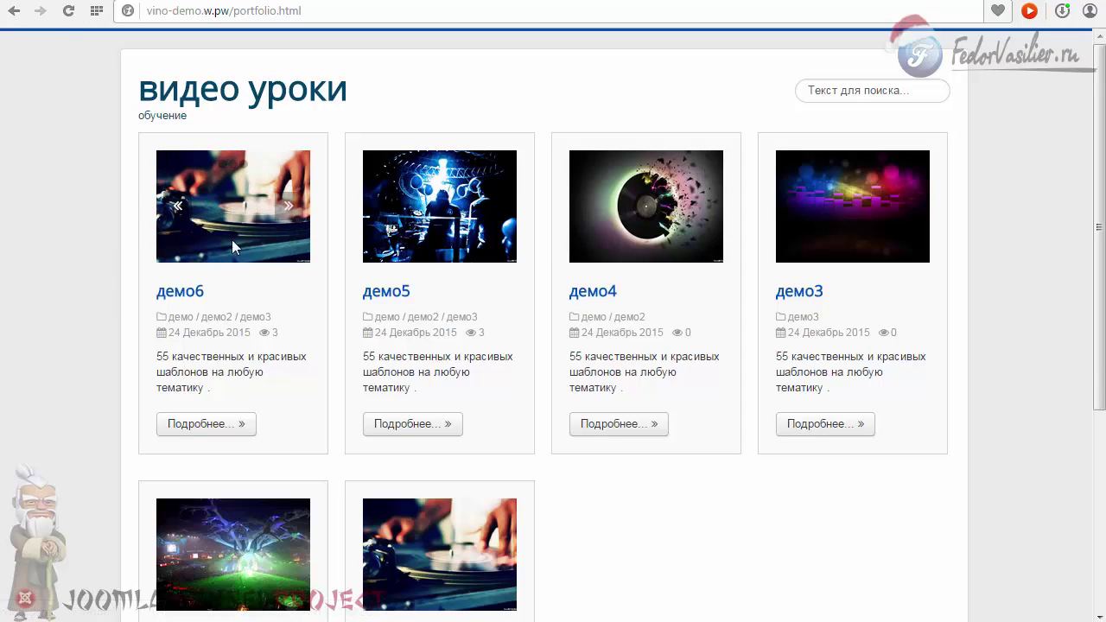
pyautogui.click(289, 207)
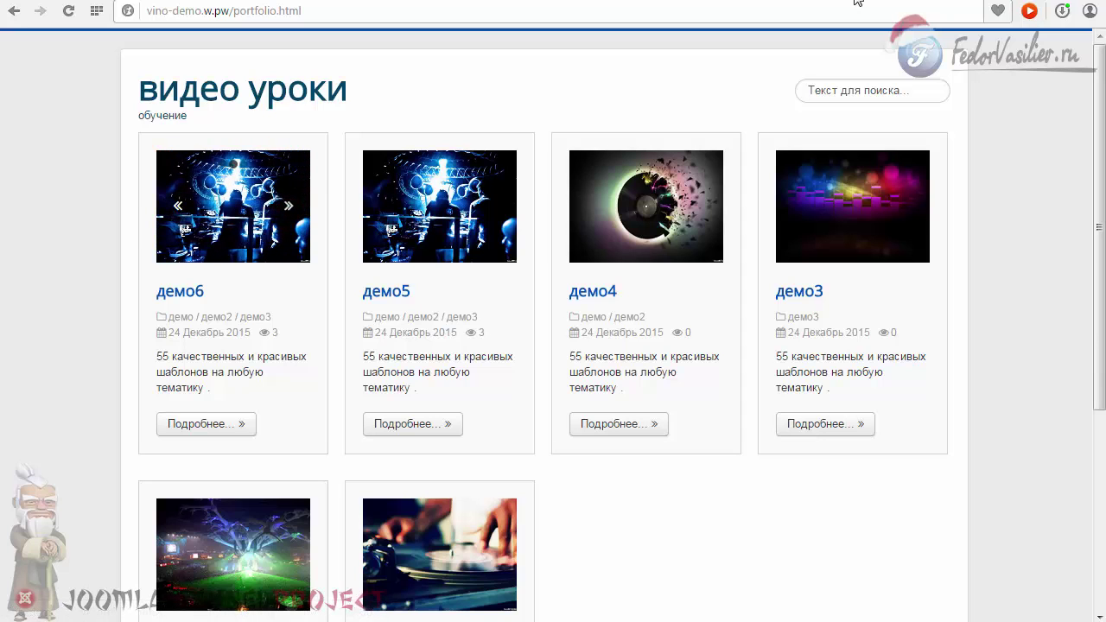
pyautogui.click(210, 423)
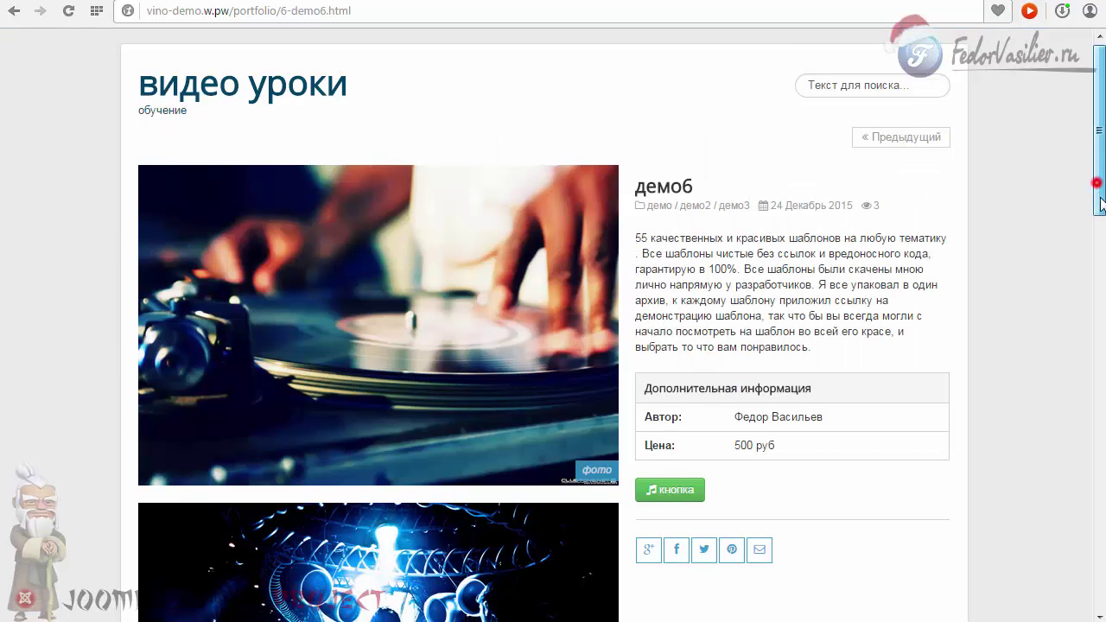
# Set Lightbox to Yes for the демо6 project images.
pyautogui.moveTo(1099, 192); pyautogui.dragTo(1100, 284)
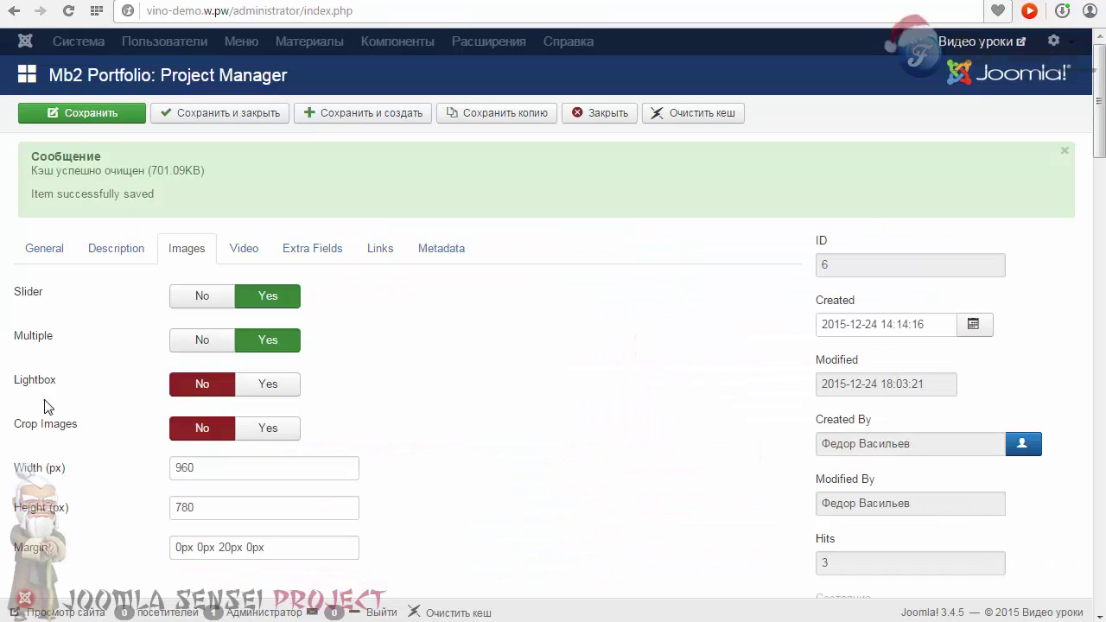
pyautogui.click(281, 386)
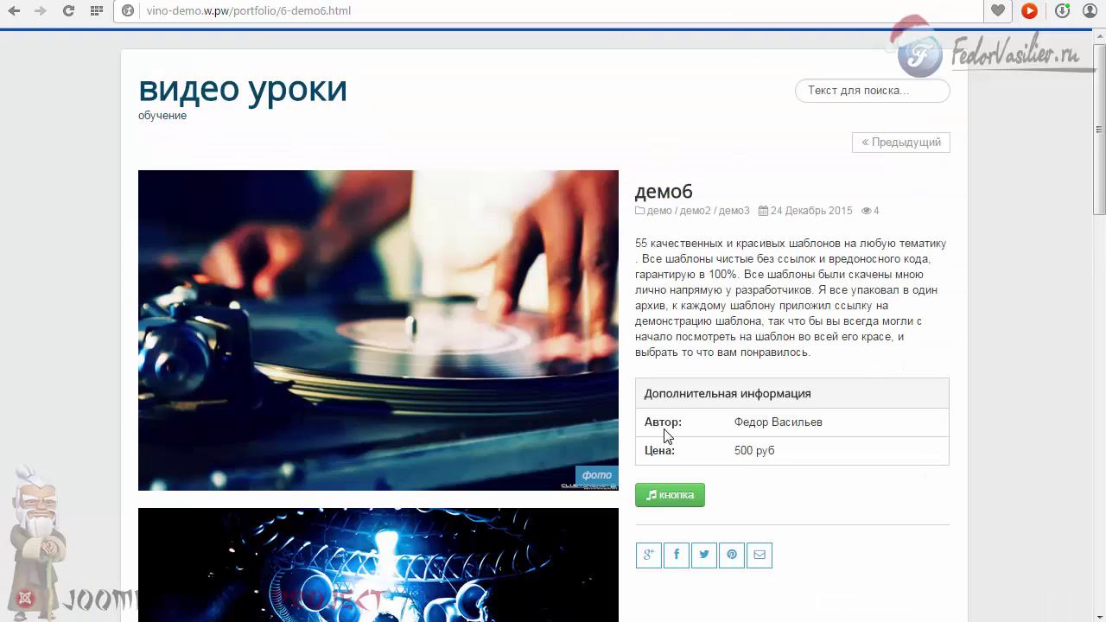
pyautogui.scroll(-4, 839, 308)
pyautogui.scroll(3, 839, 308)
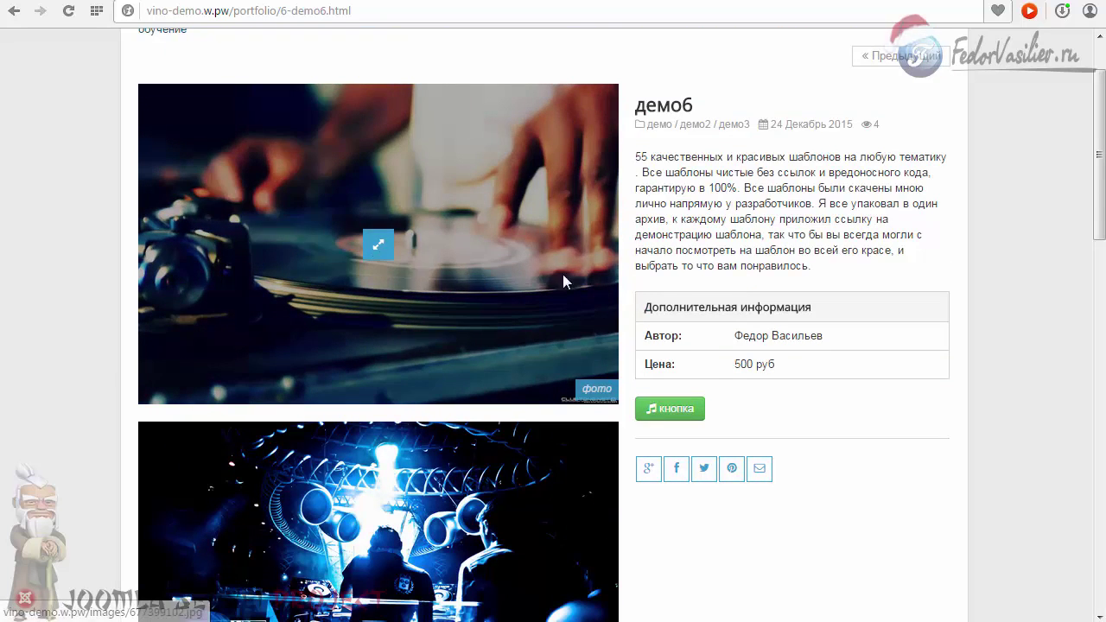
# Enlarge the second photo in the lightbox, advance to the next one and close it.
pyautogui.scroll(-3, 562, 274)
pyautogui.click(378, 317)
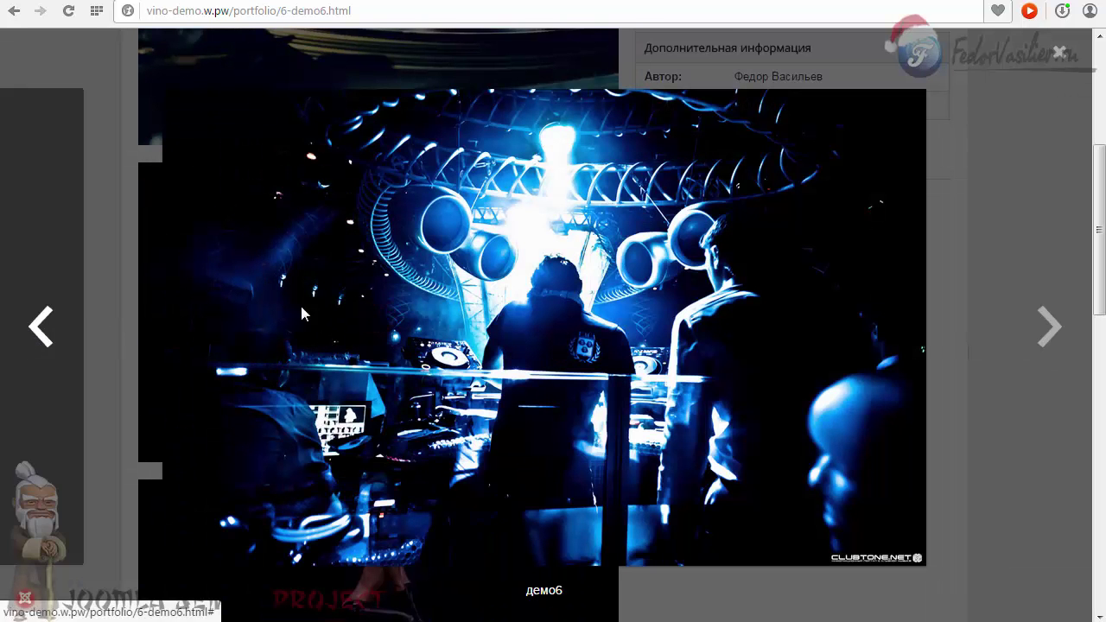
pyautogui.click(1046, 332)
pyautogui.click(1059, 52)
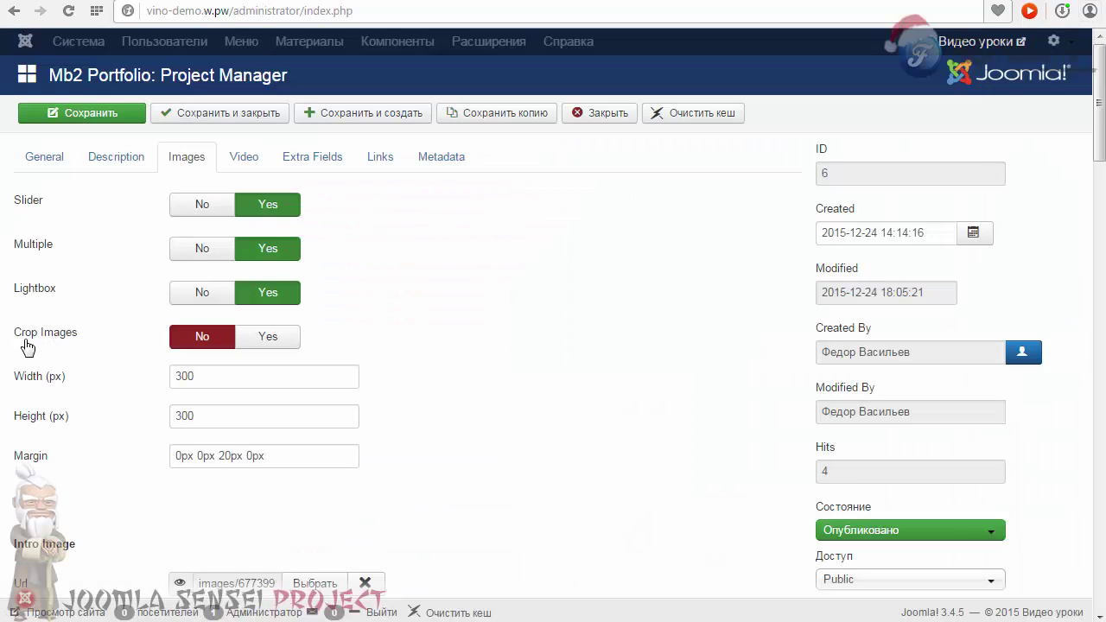
# Turn Crop Images on with 300 × 300 width and height.
pyautogui.click(266, 339)
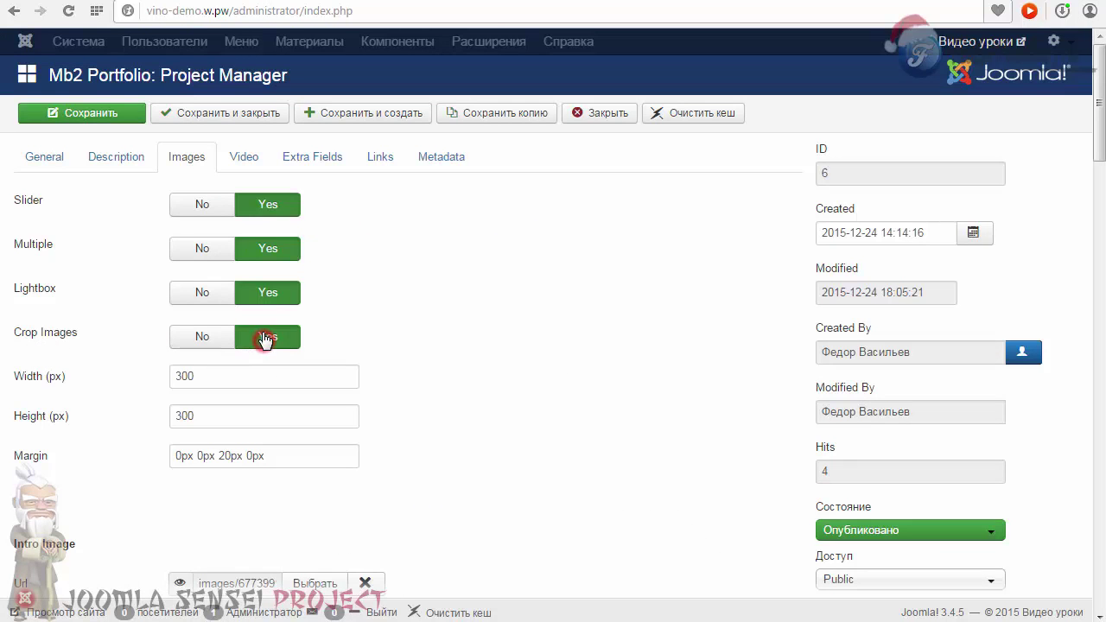
pyautogui.doubleClick(216, 377)
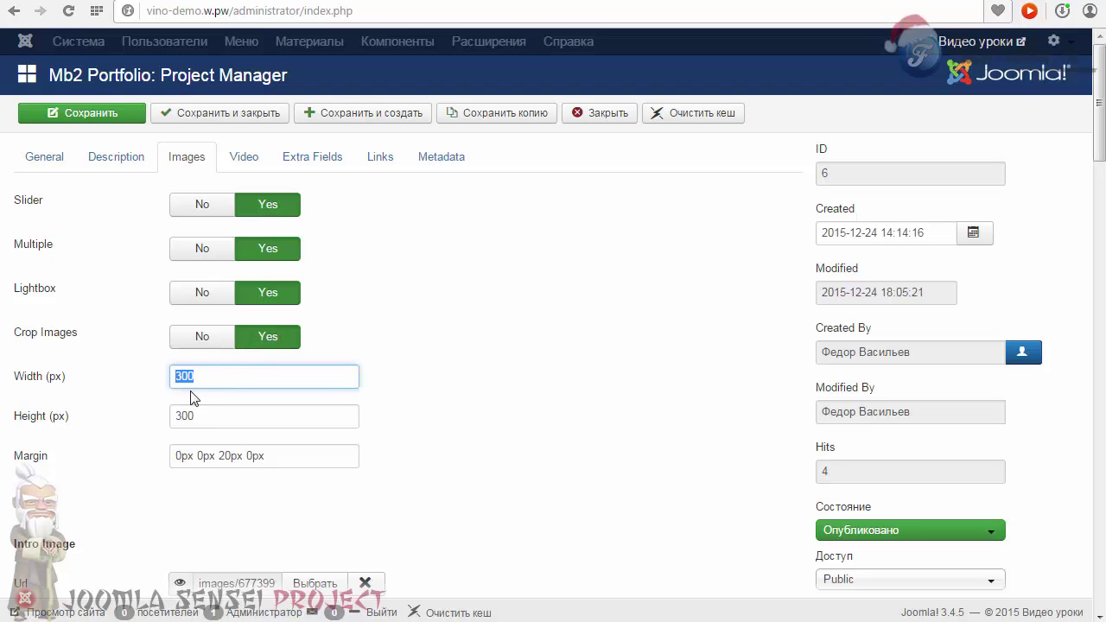
pyautogui.click(201, 414)
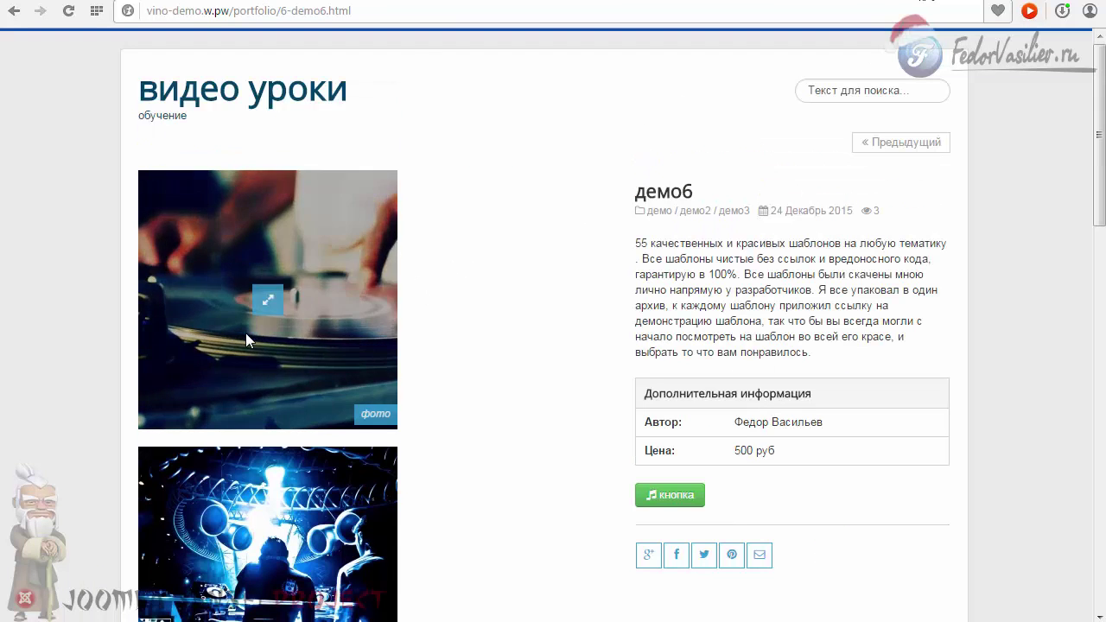
pyautogui.scroll(-5, 259, 438)
pyautogui.scroll(3, 276, 415)
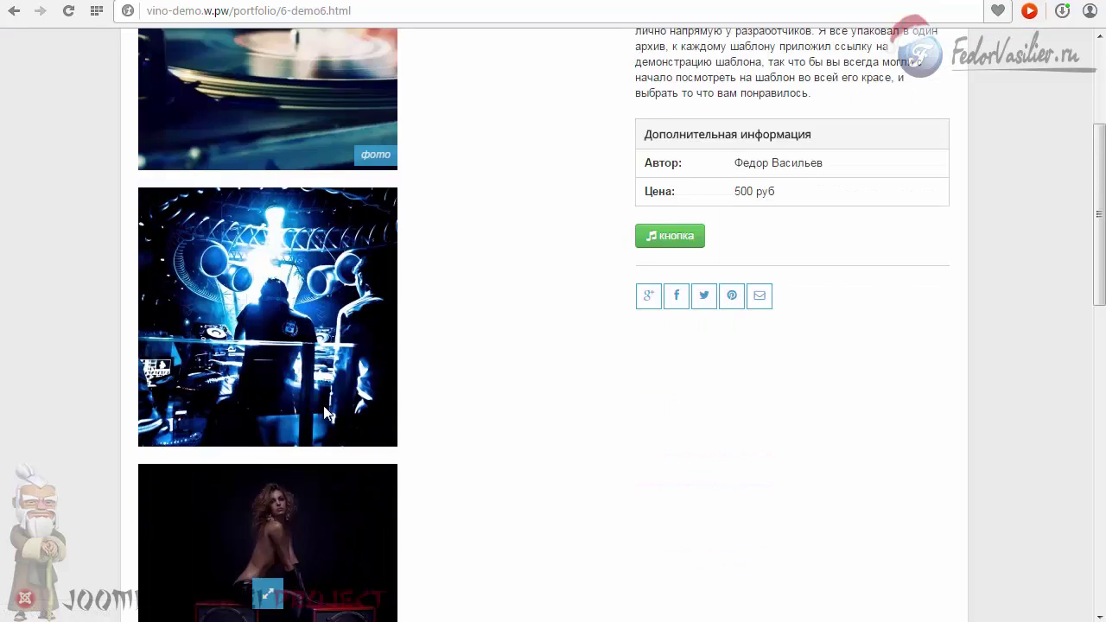
pyautogui.scroll(2, 288, 396)
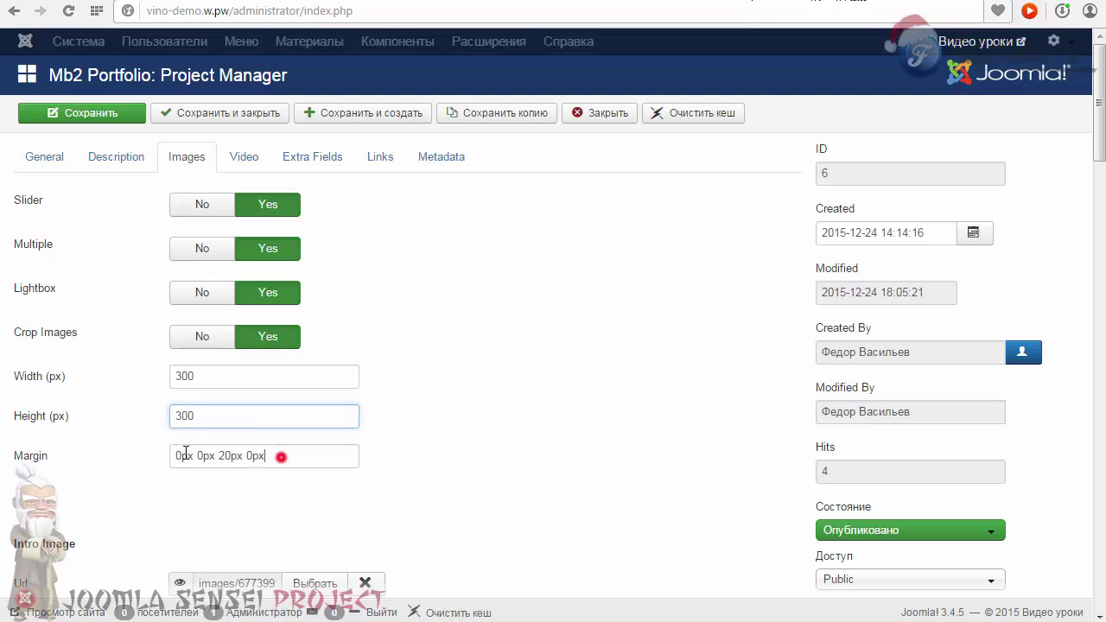
# Inspect the margin value and the page, then set Crop Images back to No.
pyautogui.tripleClick(279, 455)
pyautogui.click(201, 457)
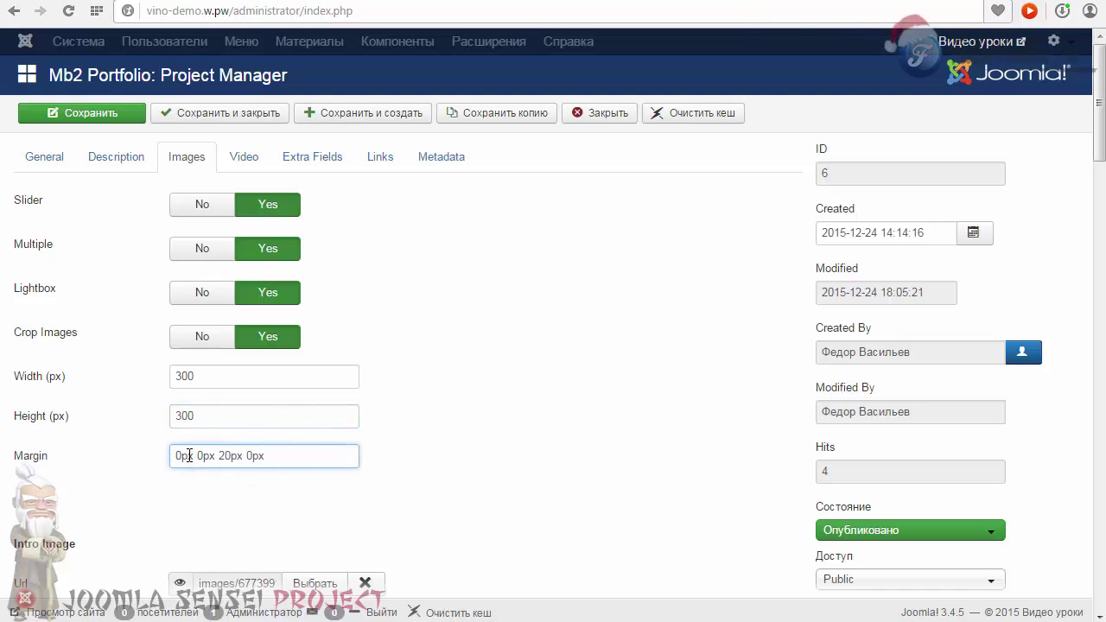
pyautogui.moveTo(182, 454); pyautogui.dragTo(175, 461)
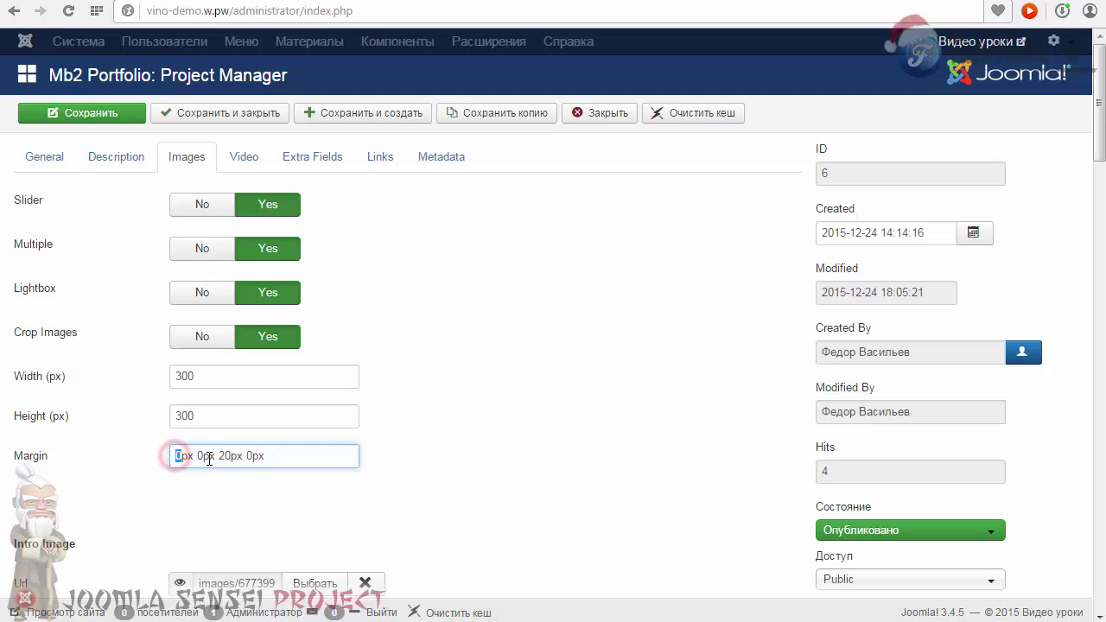
pyautogui.click(198, 457)
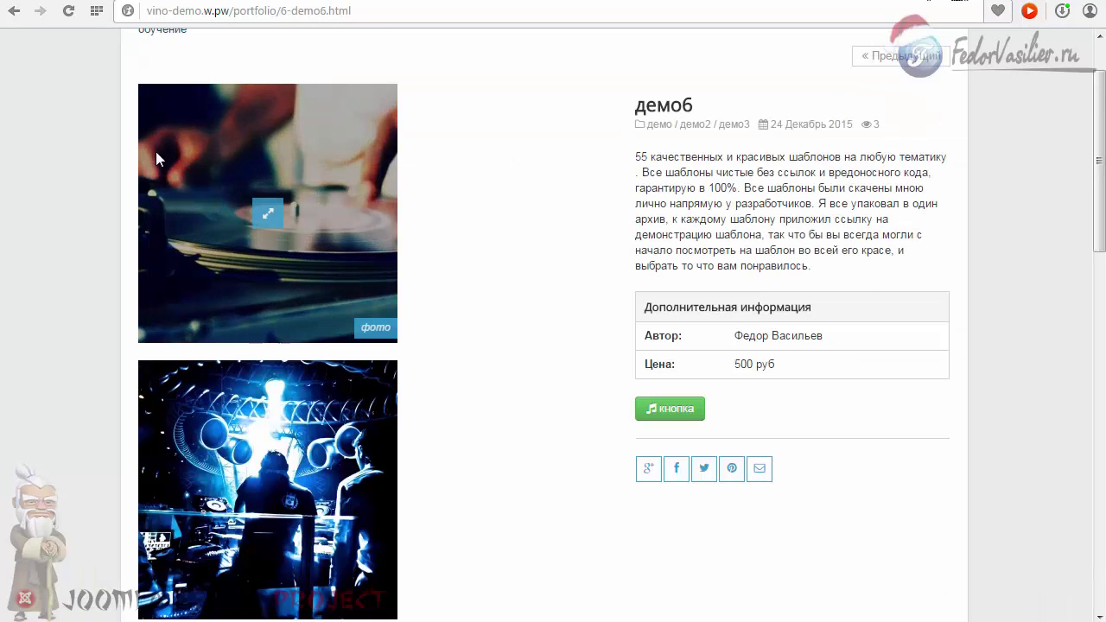
pyautogui.scroll(1, 136, 237)
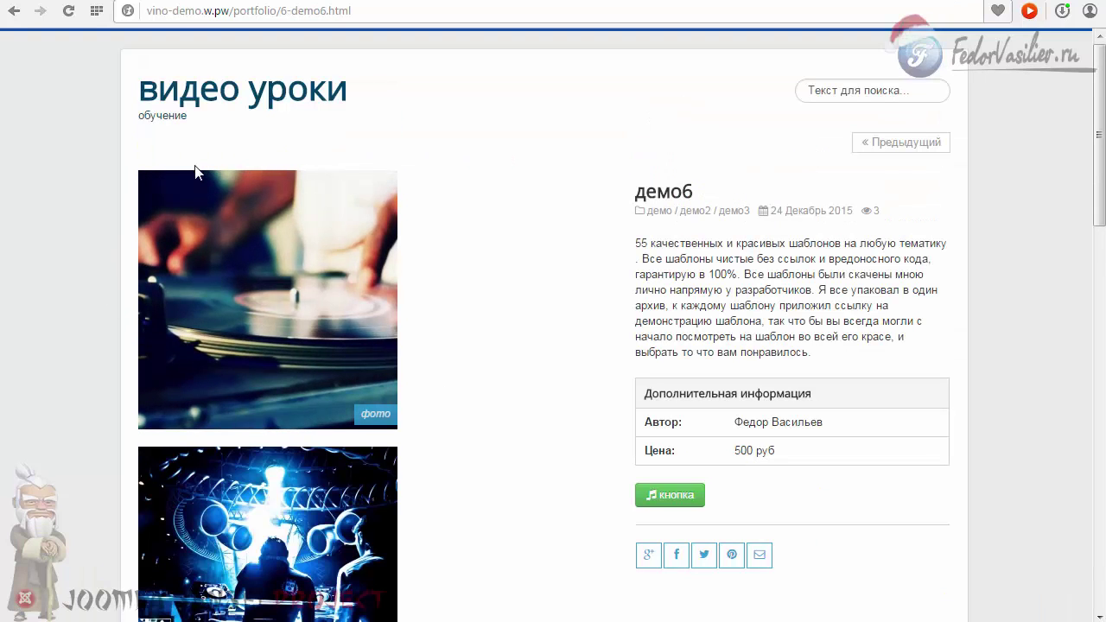
pyautogui.scroll(-7, 600, 343)
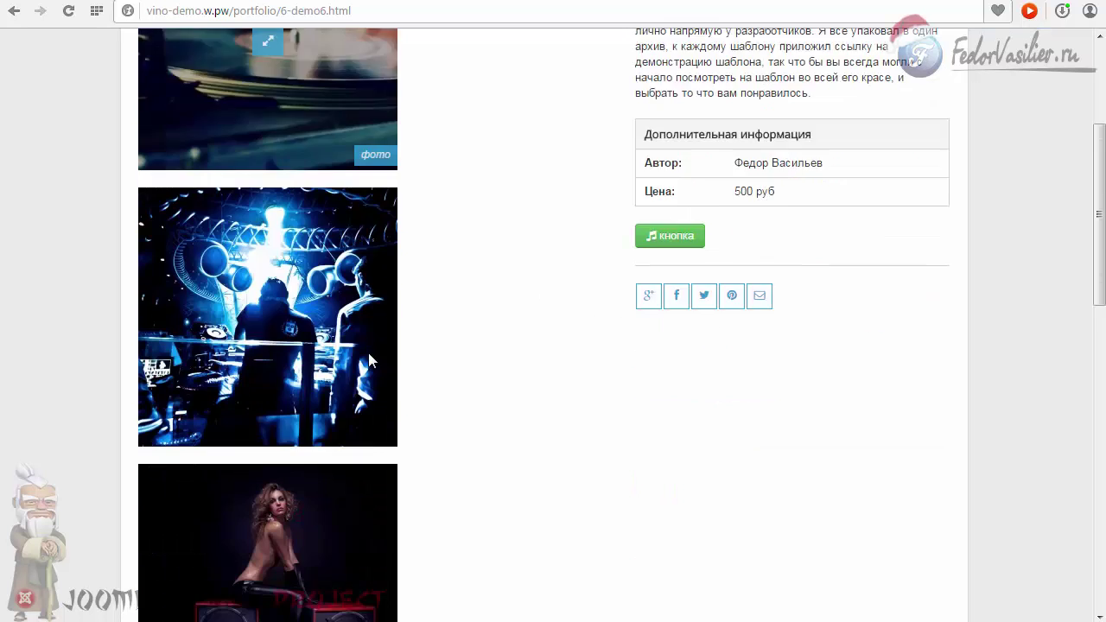
pyautogui.scroll(8, 303, 340)
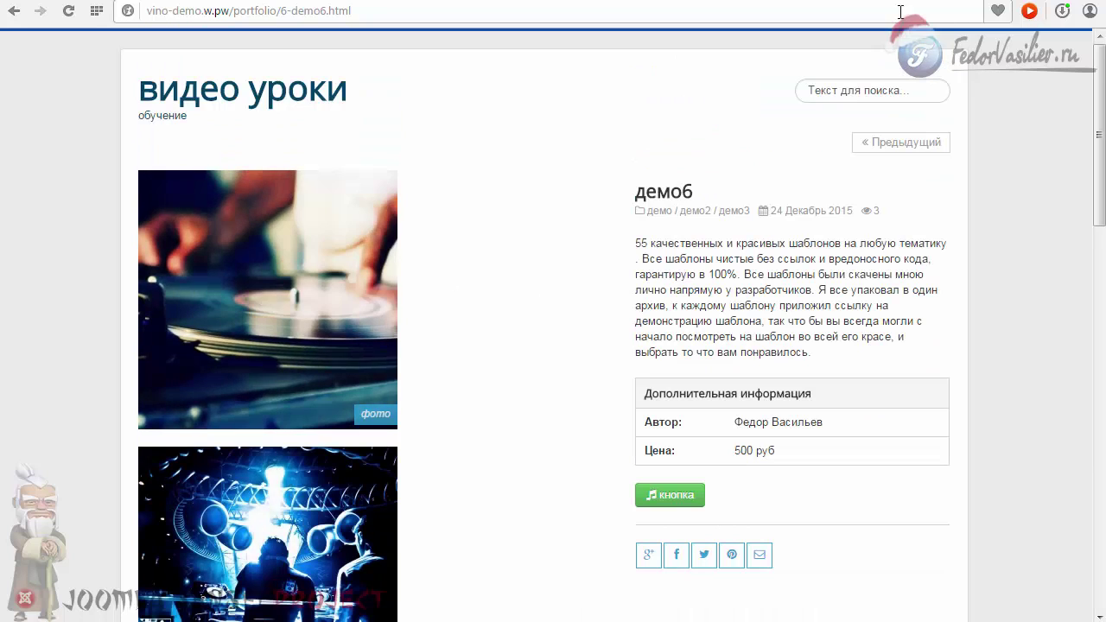
pyautogui.hotkey('ctrl', 'Tab')
pyautogui.click(206, 339)
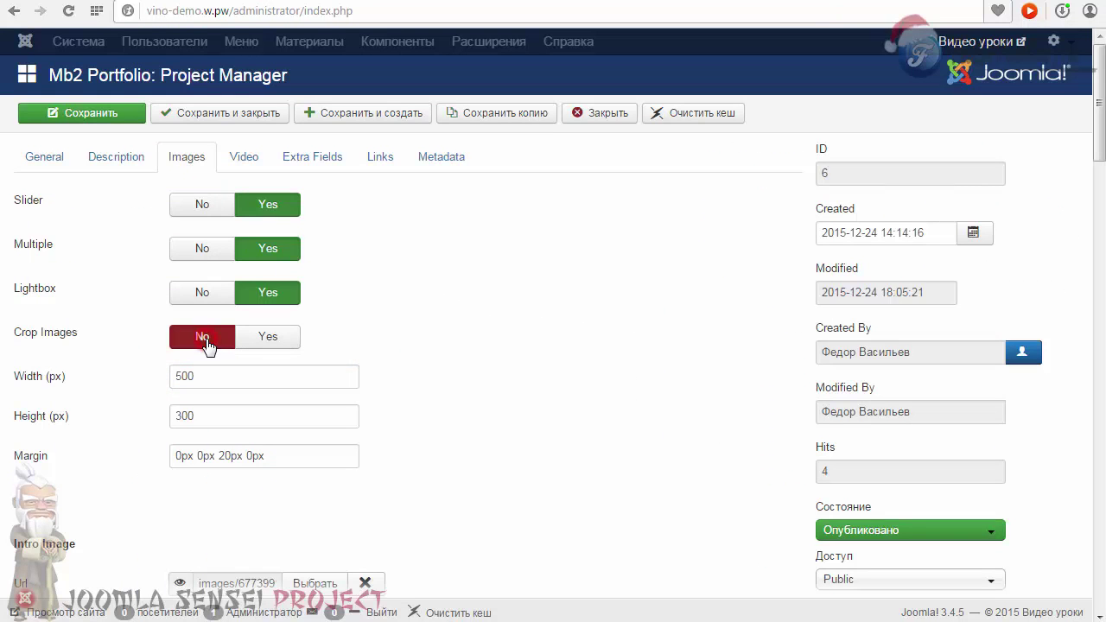
# Save the демо6 project, then set its image Slider to No.
pyautogui.click(111, 114)
pyautogui.scroll(-1, 484, 389)
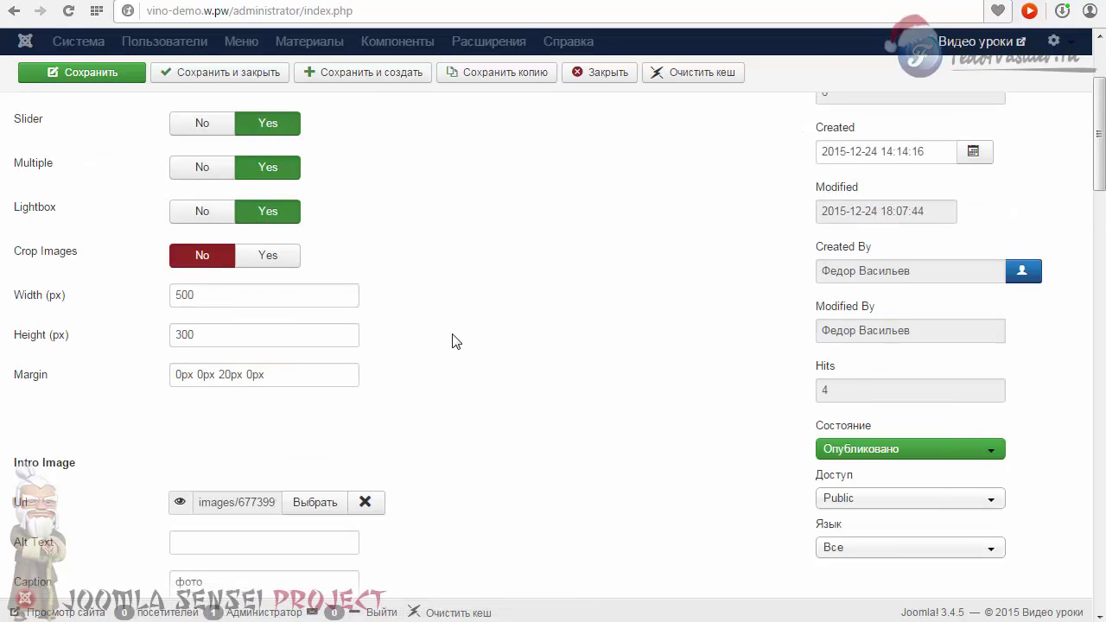
pyautogui.scroll(1, 455, 342)
pyautogui.moveTo(1099, 143); pyautogui.dragTo(1100, 229)
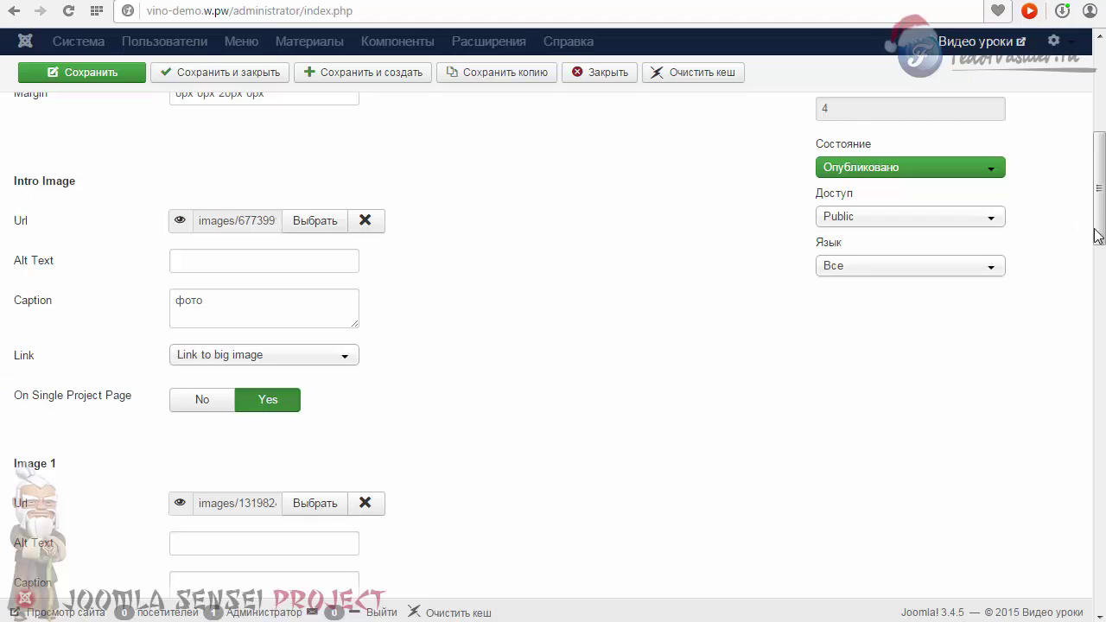
pyautogui.moveTo(1097, 235); pyautogui.dragTo(1098, 151)
pyautogui.click(198, 278)
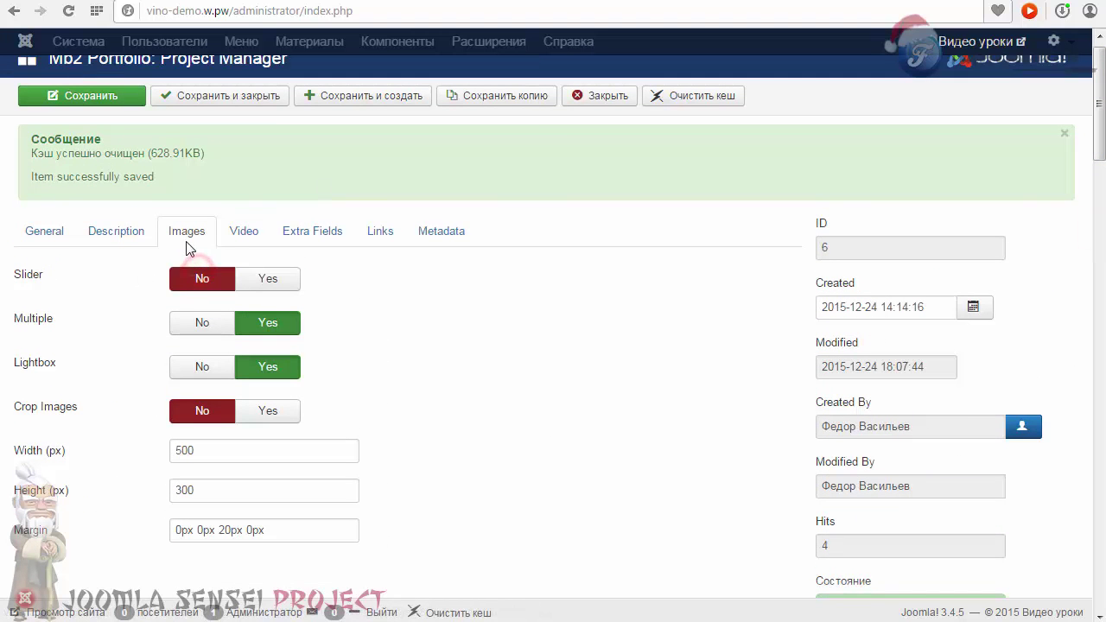
# Set the Intro Image Link to None, save, and reload the frontend portfolio page.
pyautogui.moveTo(1097, 156); pyautogui.dragTo(1098, 235)
pyautogui.click(309, 343)
pyautogui.click(234, 364)
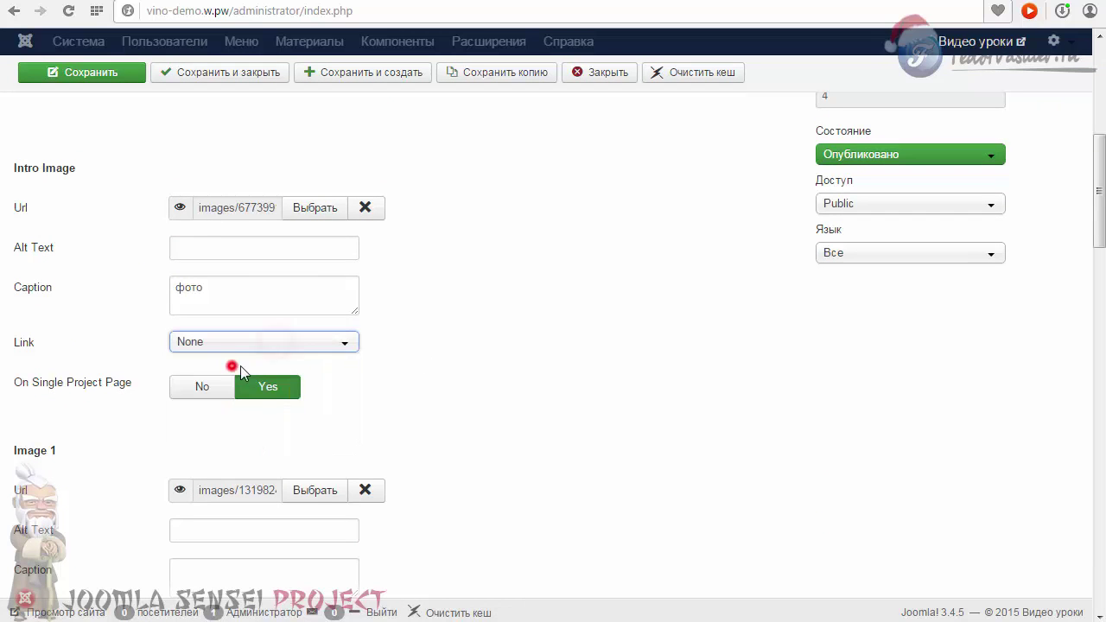
pyautogui.click(113, 76)
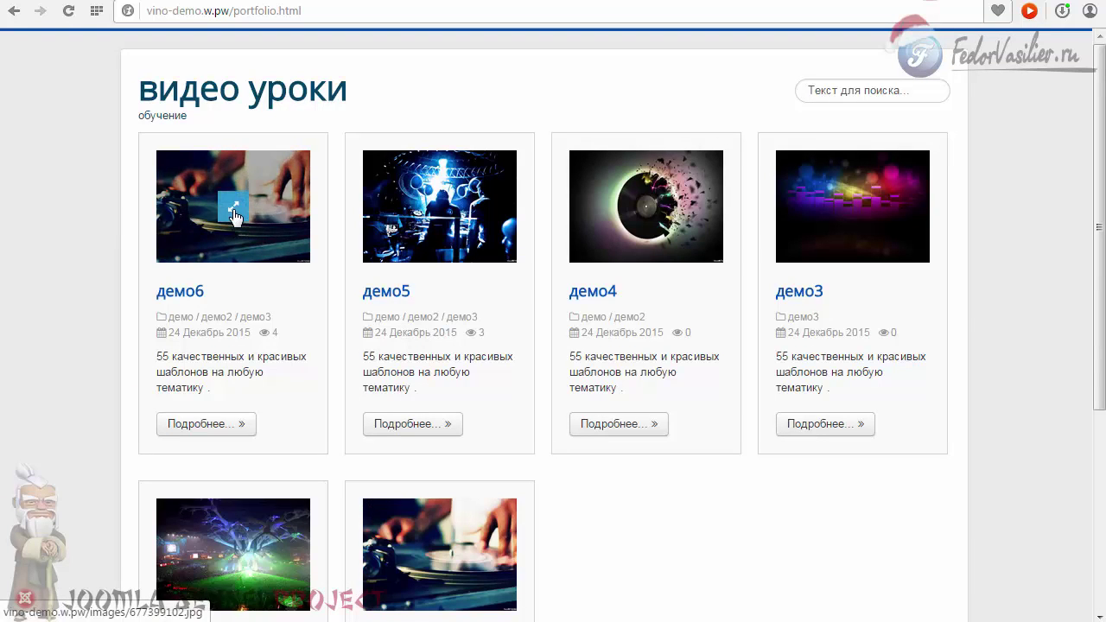
pyautogui.moveTo(235, 214)
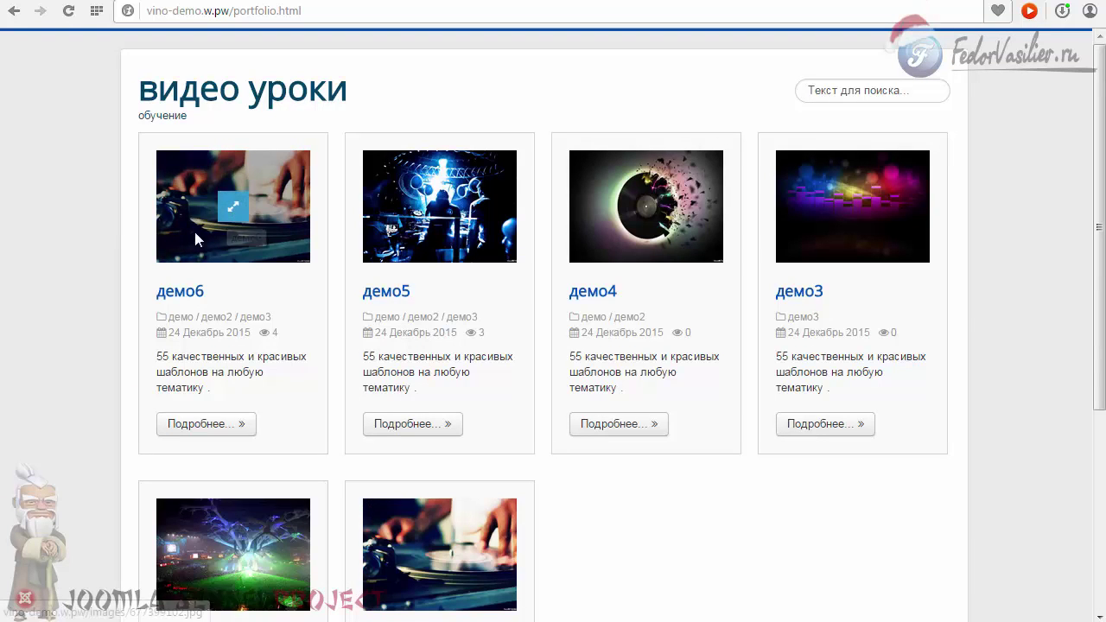
pyautogui.click(68, 11)
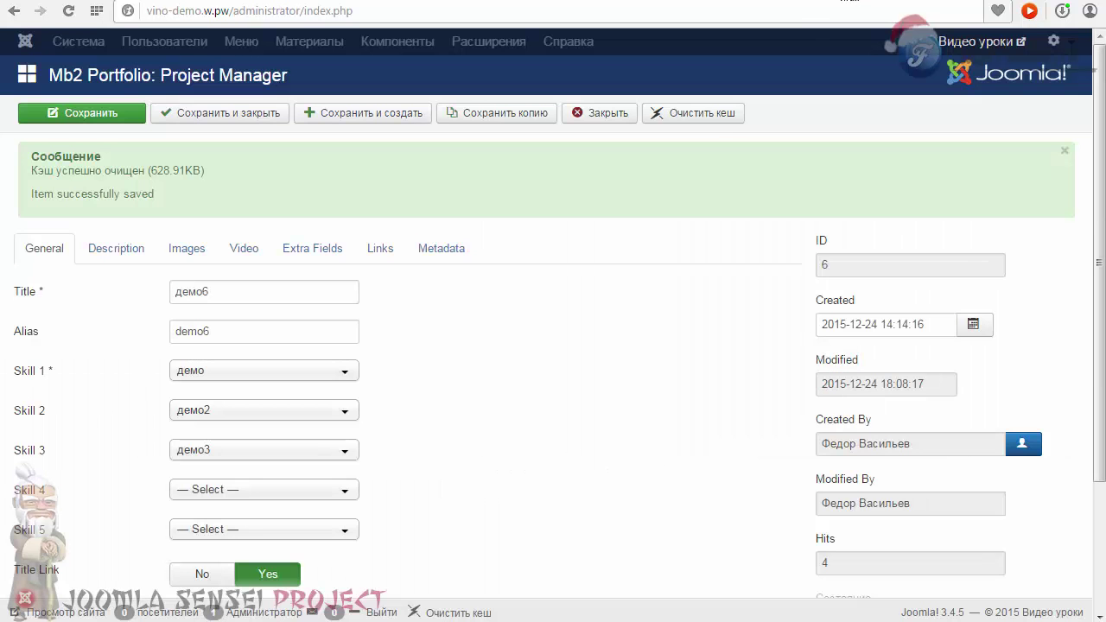
# In the Images tab, set the Intro Image Link to Link to big image.
pyautogui.scroll(-2, 440, 320)
pyautogui.scroll(2, 450, 308)
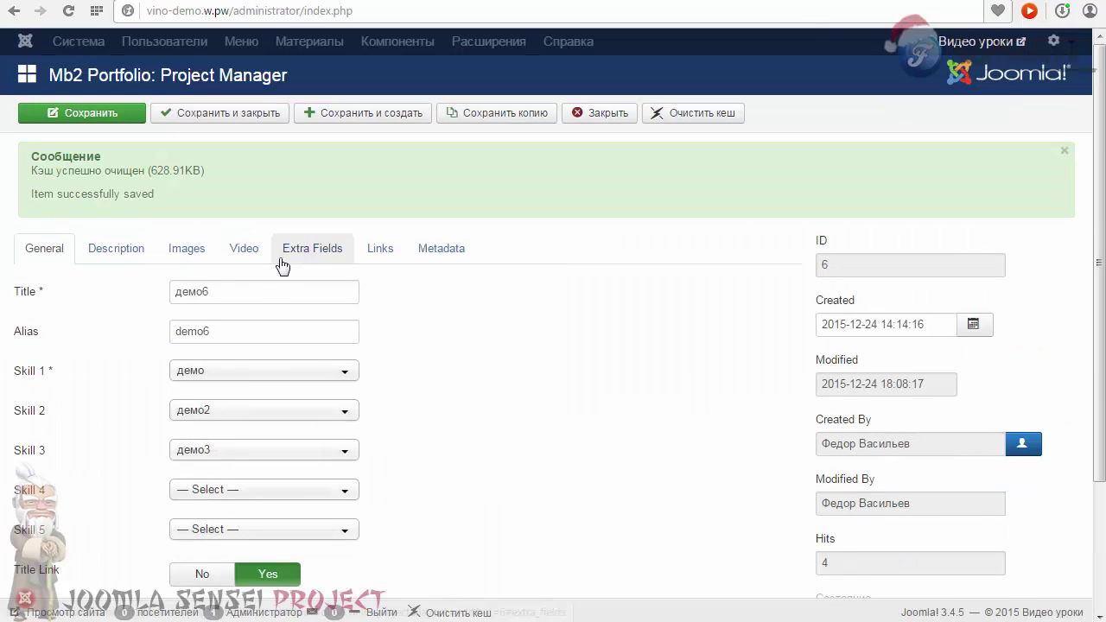
pyautogui.click(190, 247)
pyautogui.scroll(-4, 497, 293)
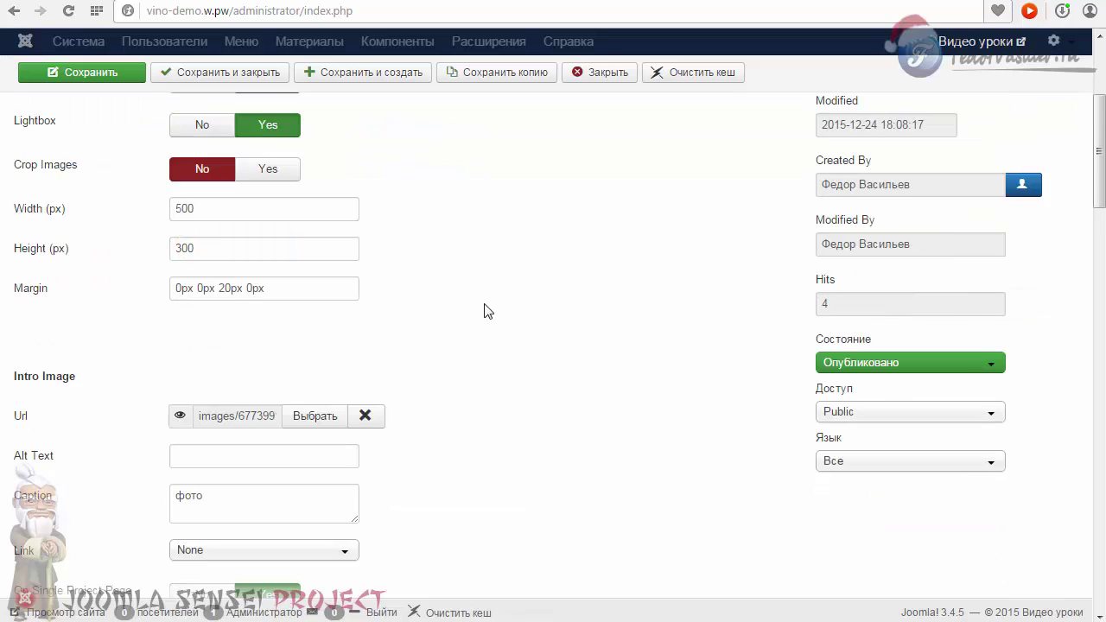
pyautogui.scroll(-2, 484, 311)
pyautogui.click(272, 376)
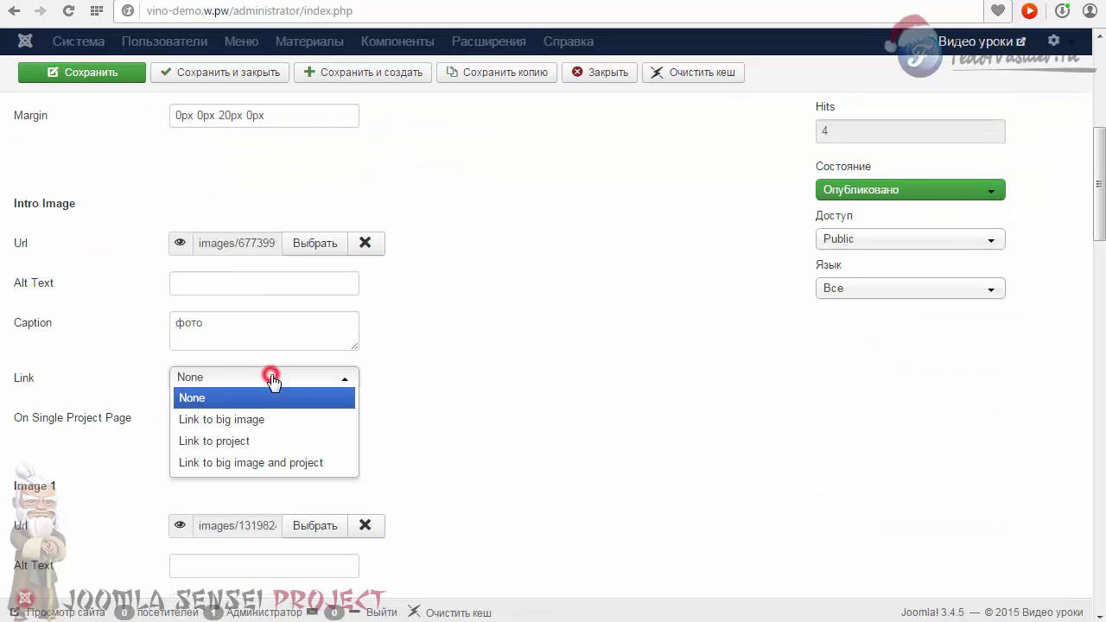
pyautogui.click(236, 420)
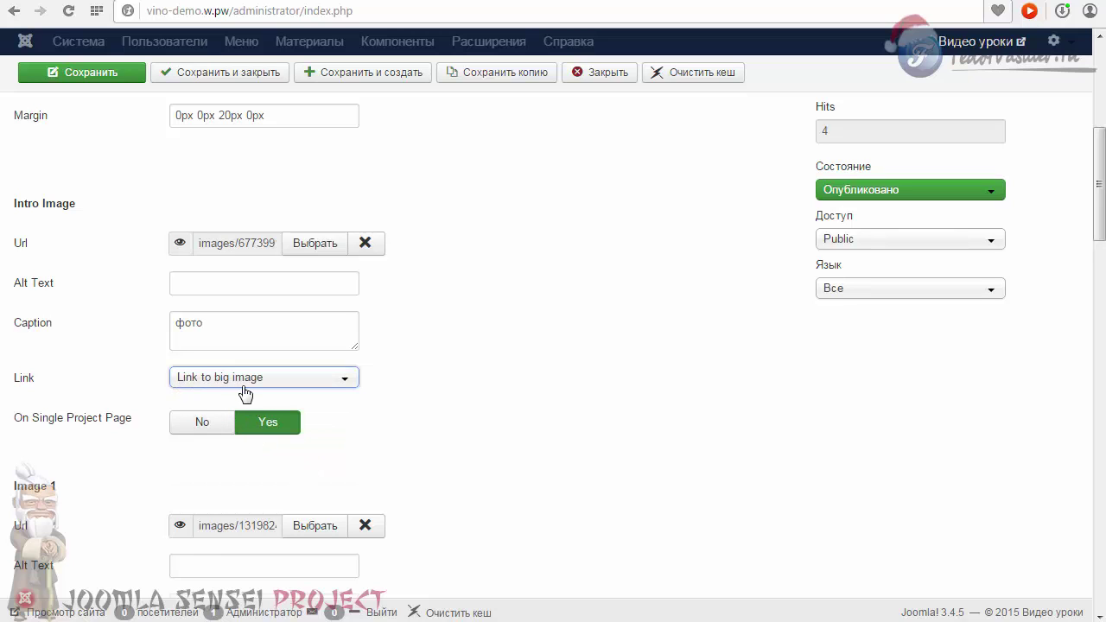
# Change the intro image link to Link to project, save, and open демо6 on the site.
pyautogui.click(304, 378)
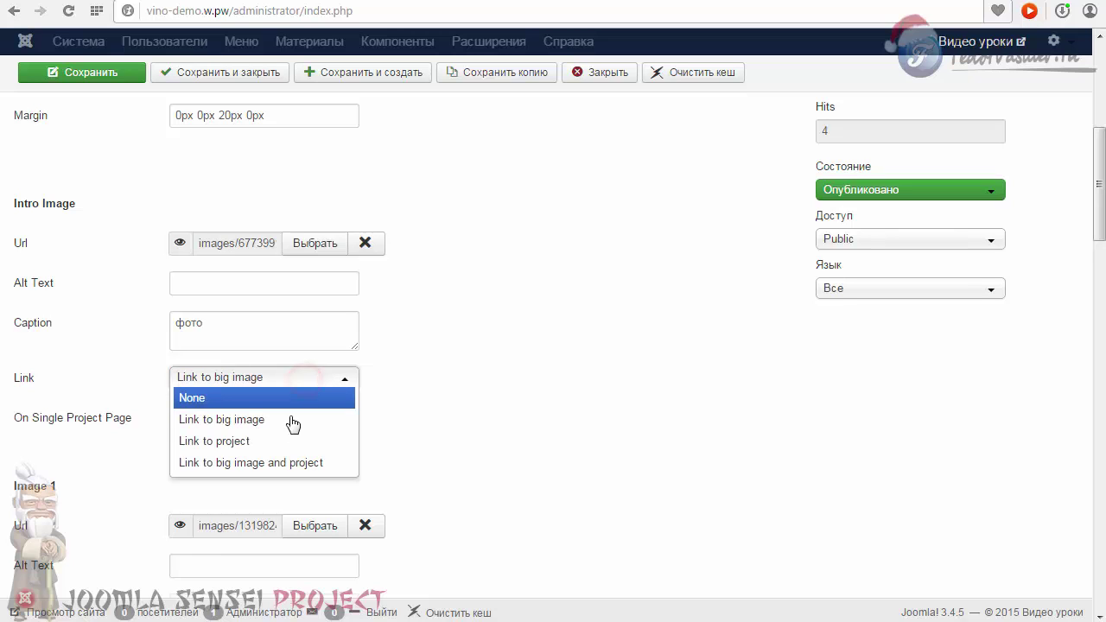
pyautogui.click(232, 442)
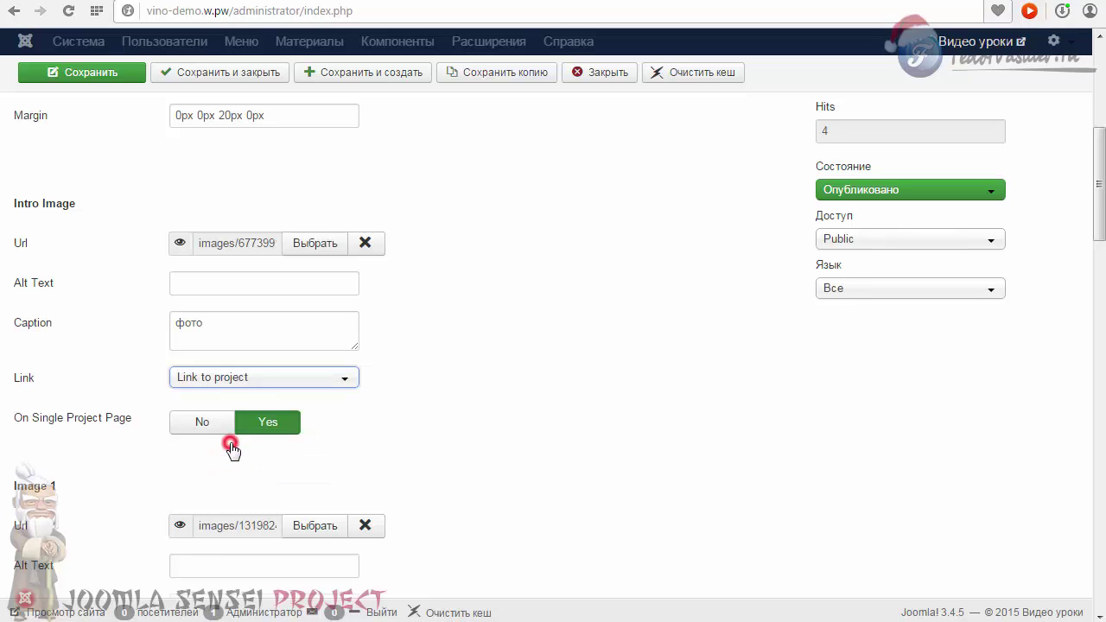
pyautogui.click(121, 78)
pyautogui.hotkey('ctrl', 'Tab')
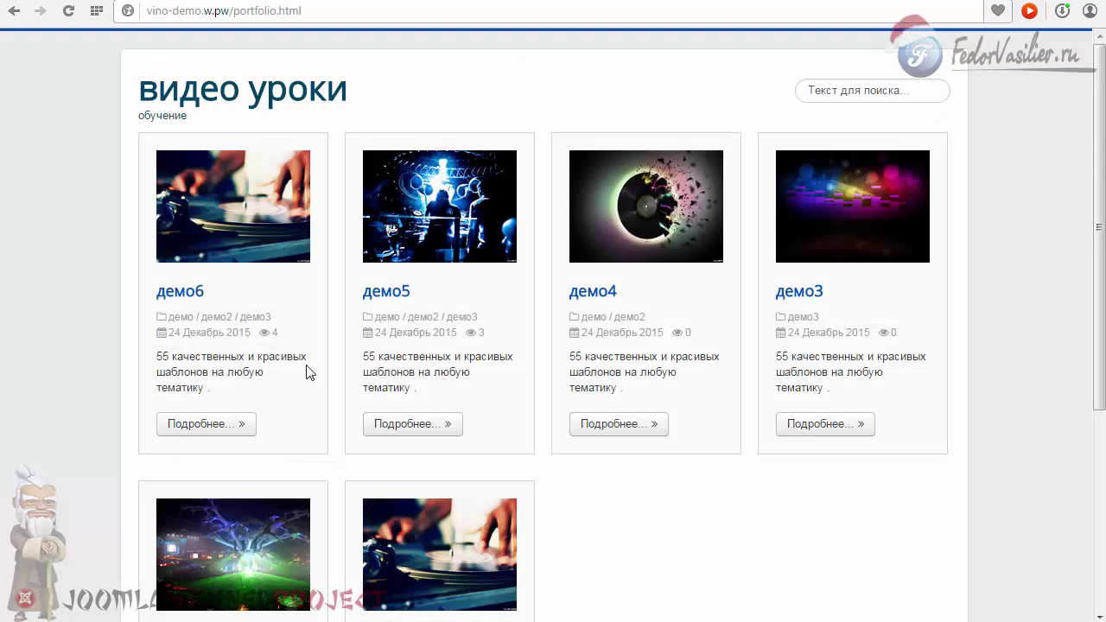
pyautogui.click(231, 212)
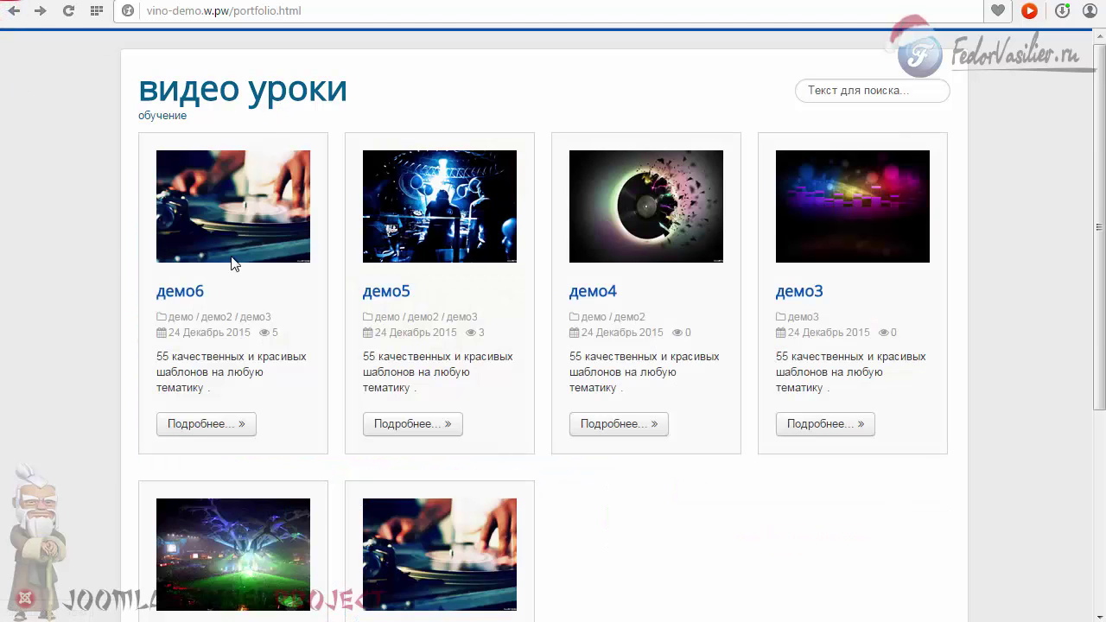
# Set the Intro Image Link to Link to big image and project and save.
pyautogui.moveTo(230, 212)
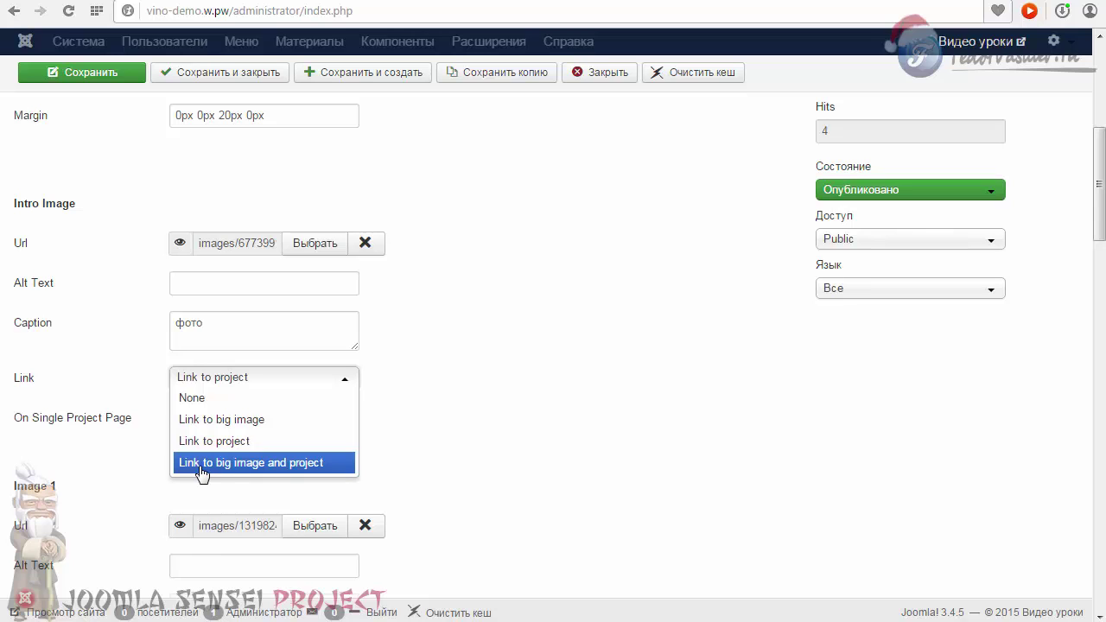
pyautogui.click(202, 467)
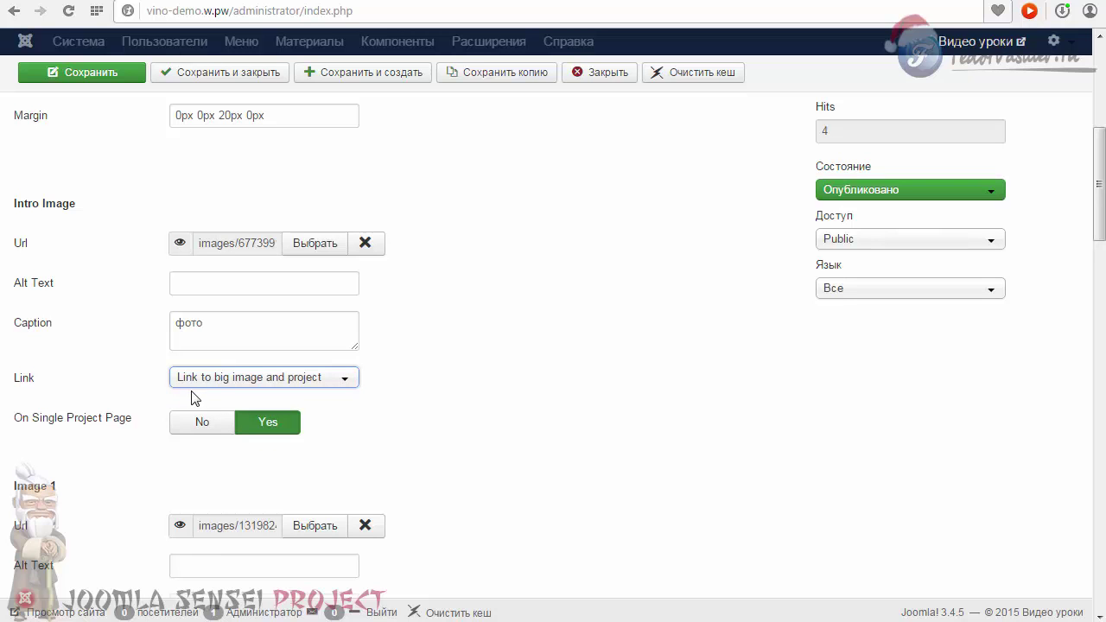
pyautogui.click(105, 78)
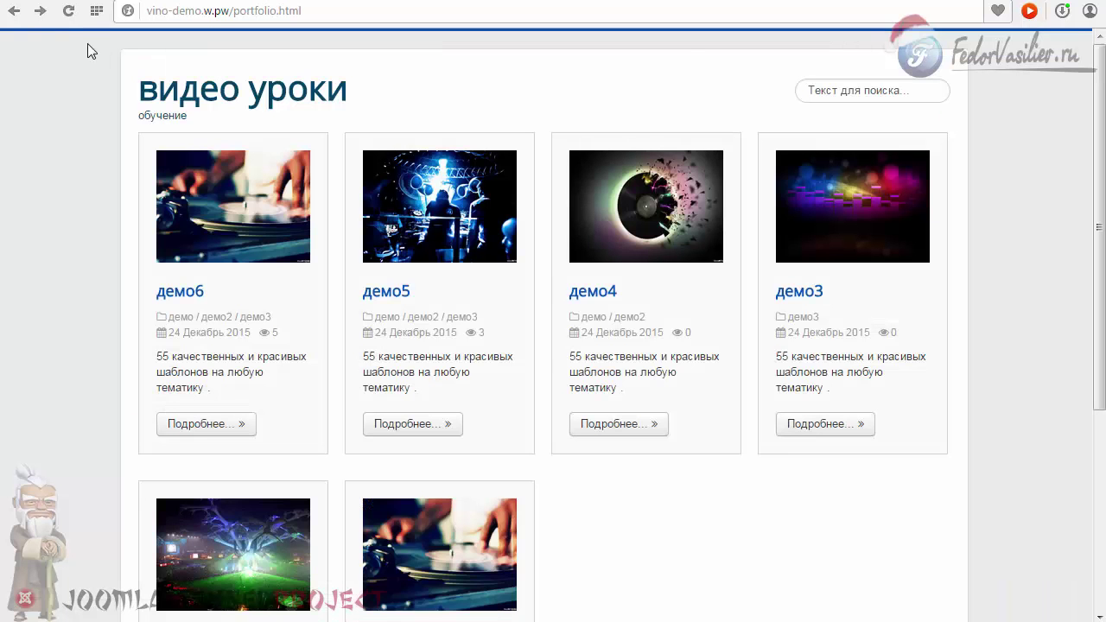
# Reload the portfolio, open and close демо6's lightbox, then follow its link icon and return.
pyautogui.click(68, 10)
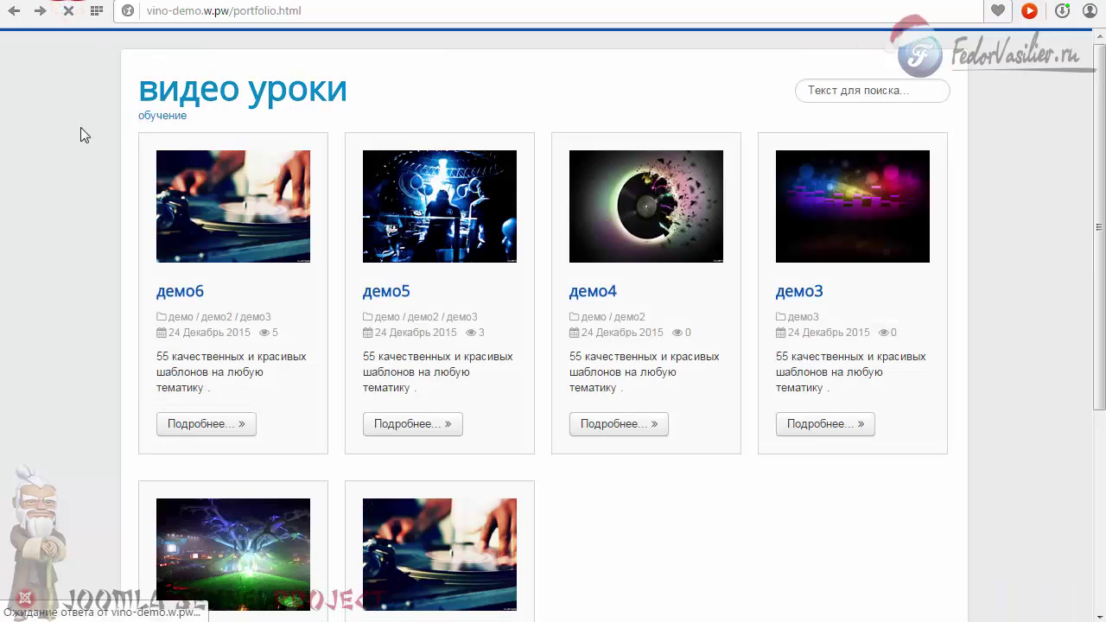
pyautogui.moveTo(212, 216)
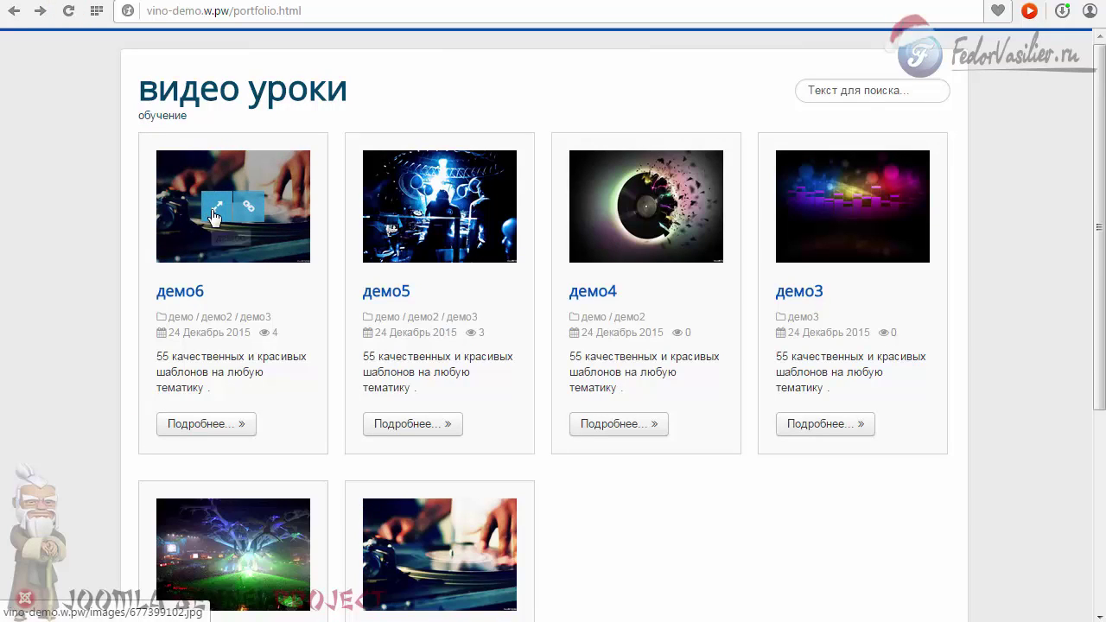
pyautogui.click(211, 216)
pyautogui.click(568, 192)
pyautogui.click(249, 207)
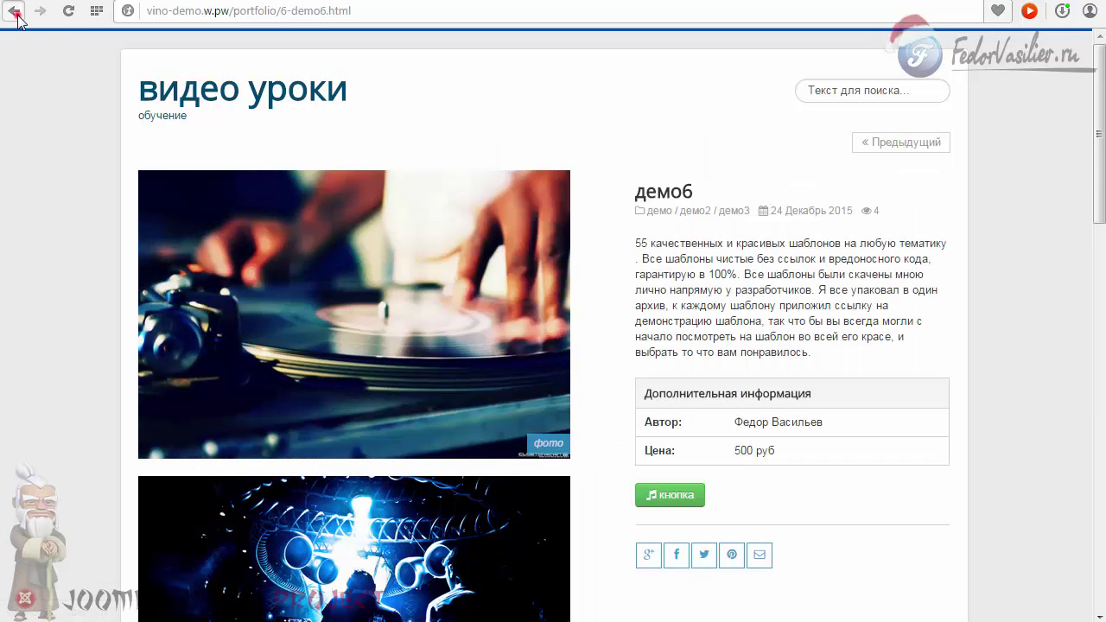
pyautogui.click(15, 12)
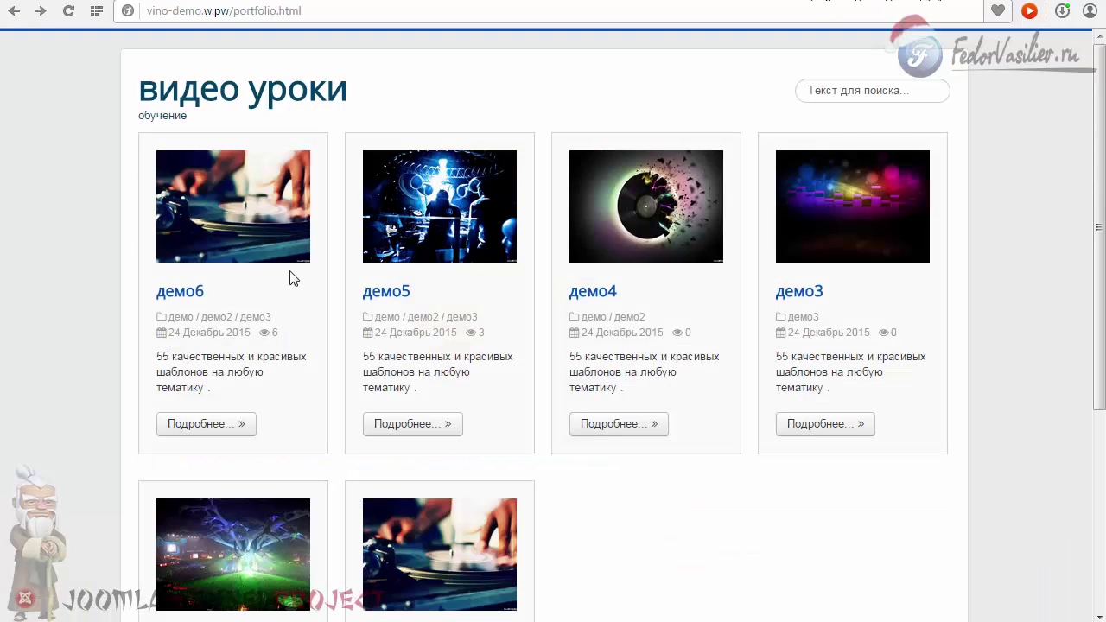
# Open демо6's Подробнее... details page and scroll through it.
pyautogui.moveTo(237, 242)
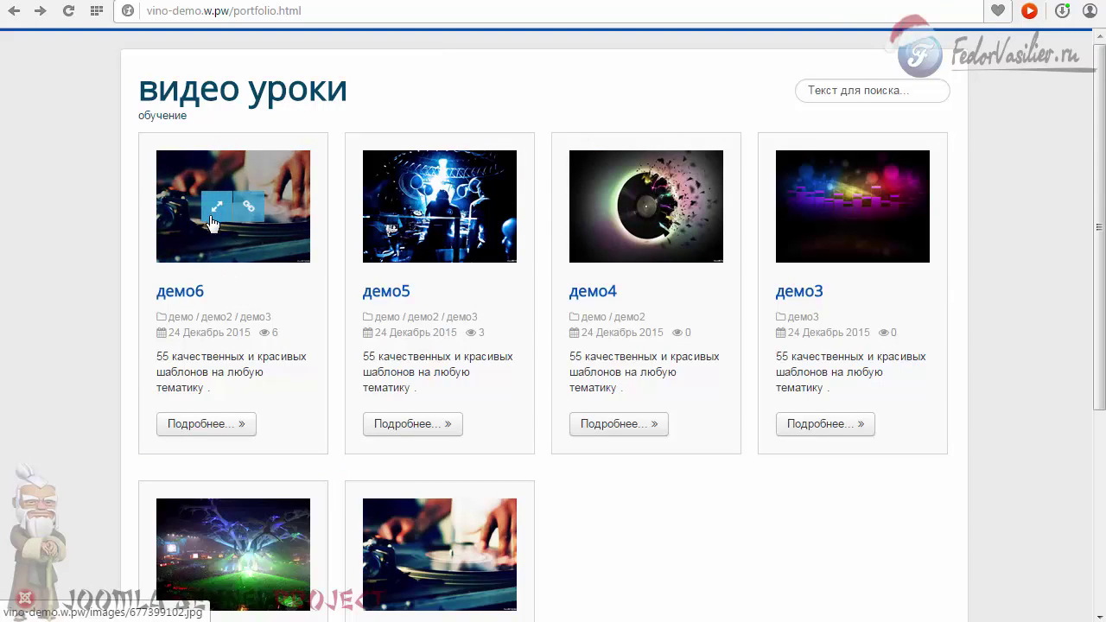
pyautogui.click(192, 424)
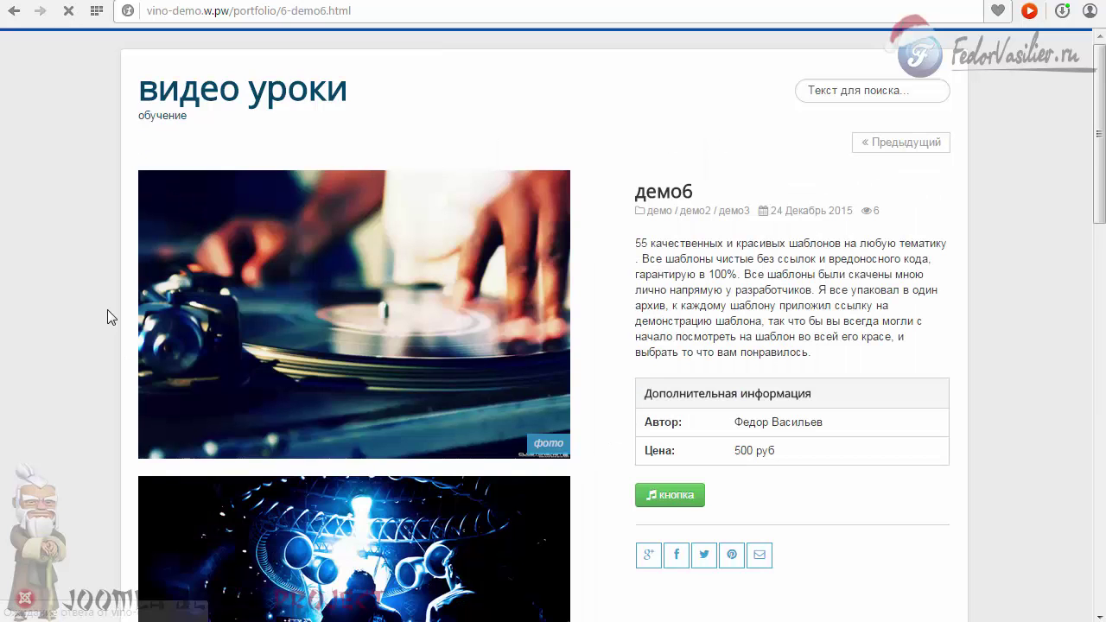
pyautogui.moveTo(259, 261)
pyautogui.scroll(-2, 423, 288)
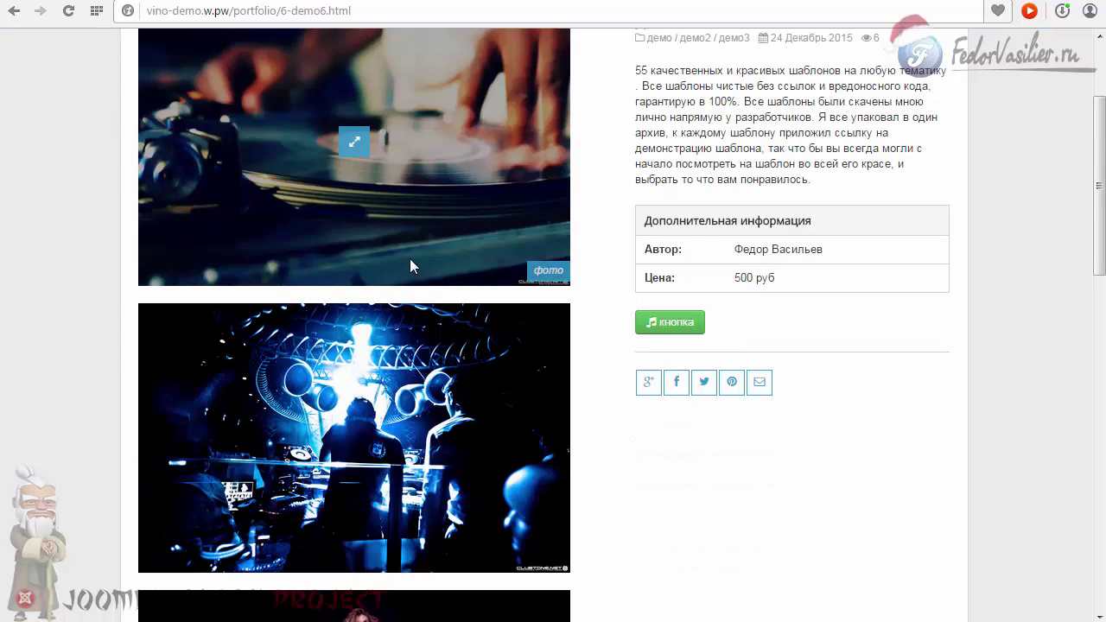
pyautogui.scroll(-4, 410, 259)
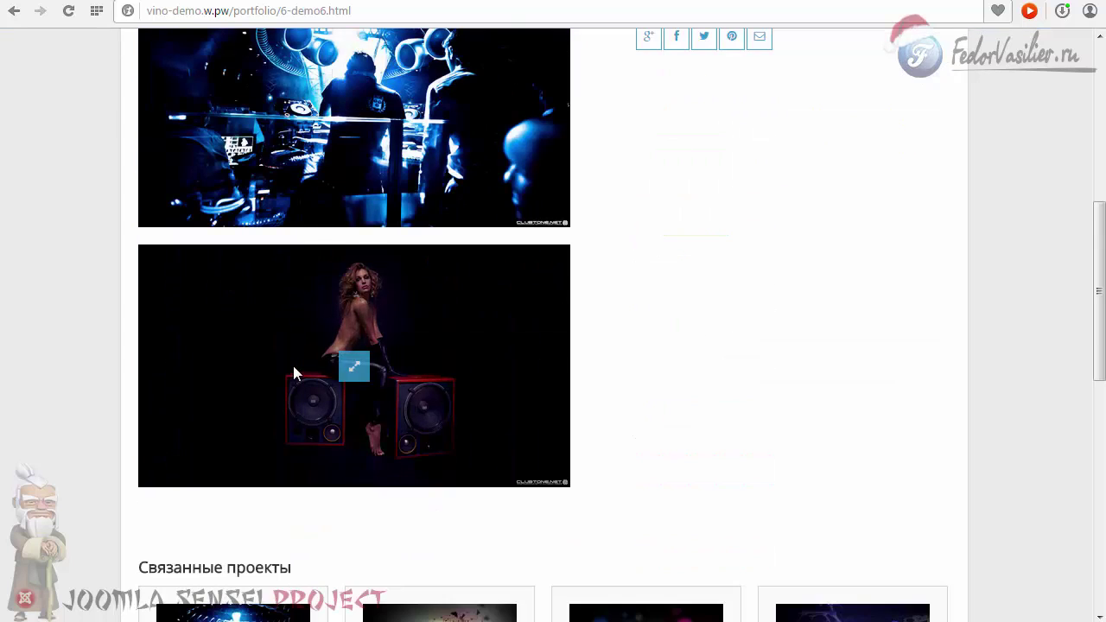
pyautogui.scroll(4, 293, 366)
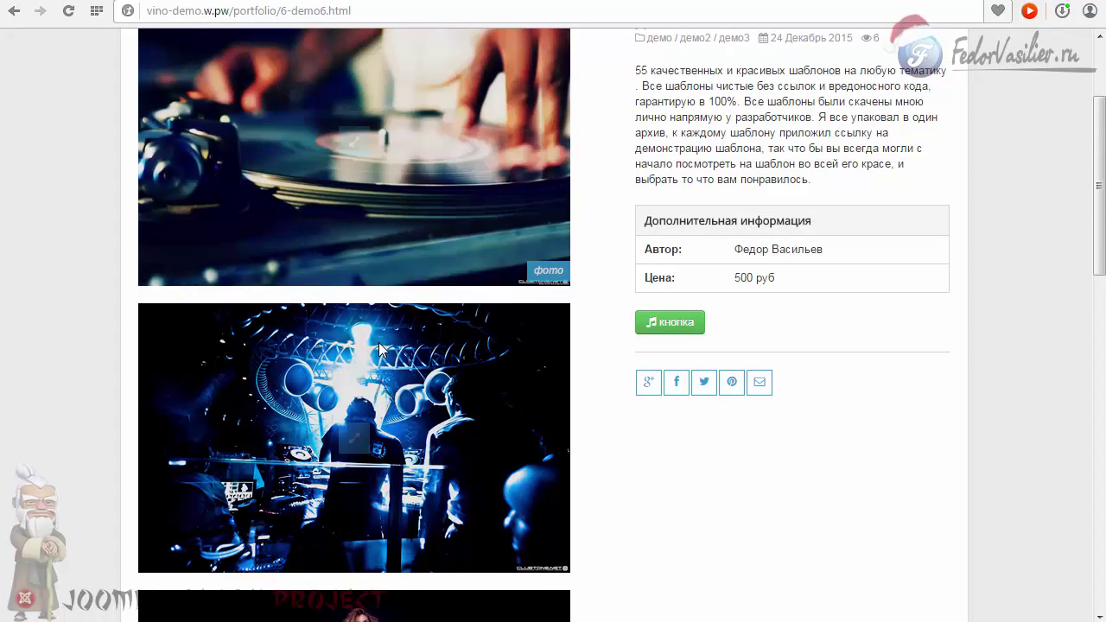
pyautogui.moveTo(381, 349)
pyautogui.scroll(1, 372, 302)
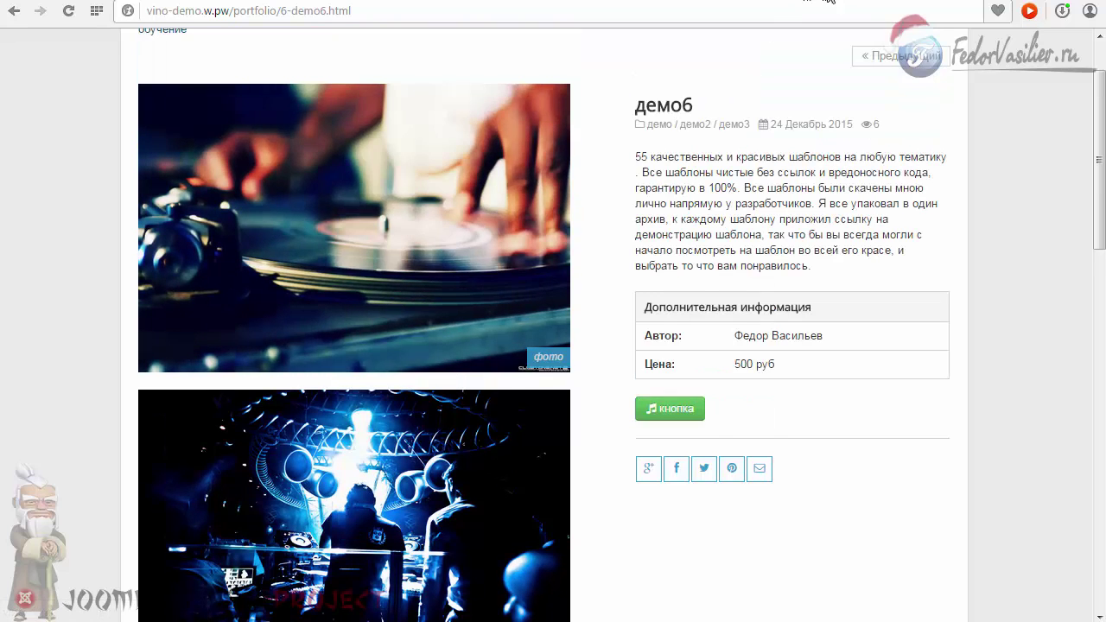
# Reload the site page and return to the admin project editor tab.
pyautogui.hotkey('ctrl', 'Tab')
pyautogui.hotkey('ctrl', 'Tab')
pyautogui.click(68, 12)
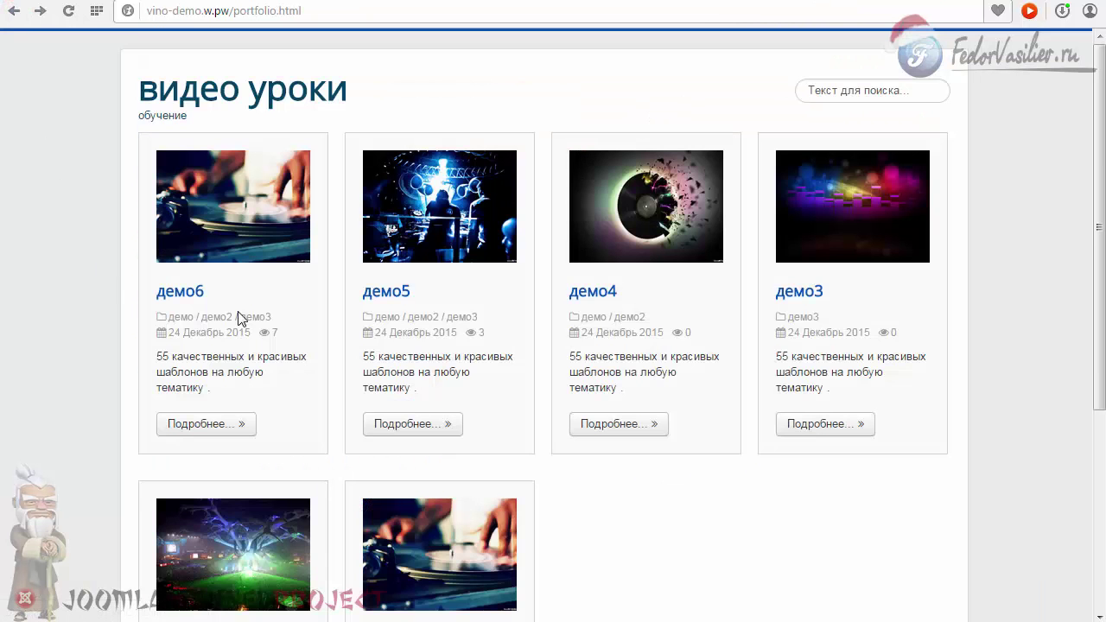
pyautogui.hotkey('ctrl', 'Tab')
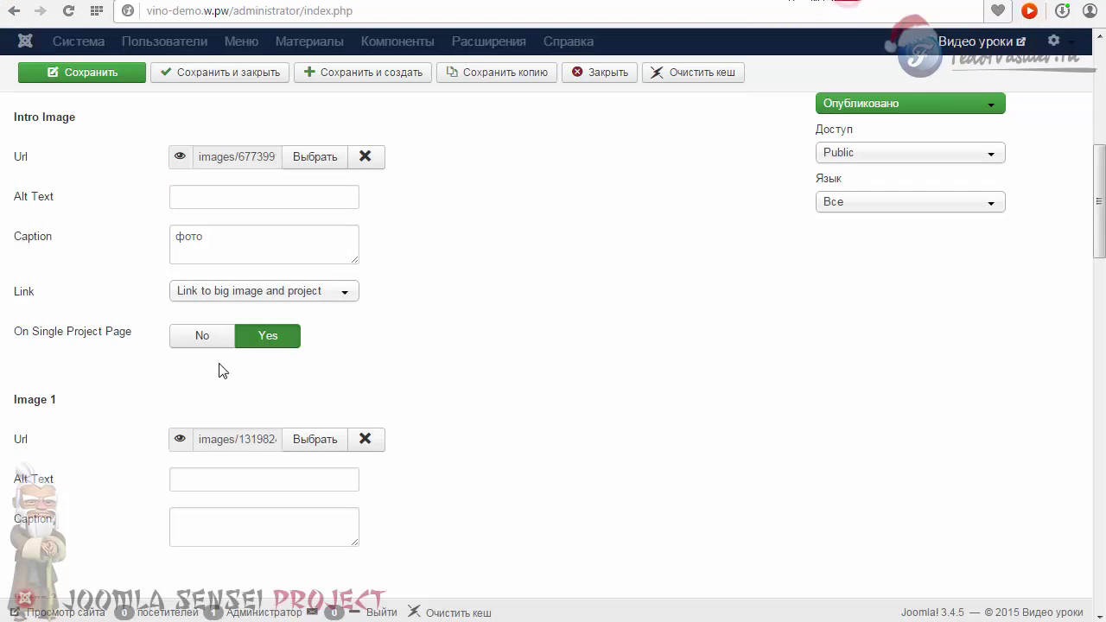
# Set the intro image's On Single Project Page to No, save, check the details page, and return.
pyautogui.click(206, 339)
pyautogui.click(122, 84)
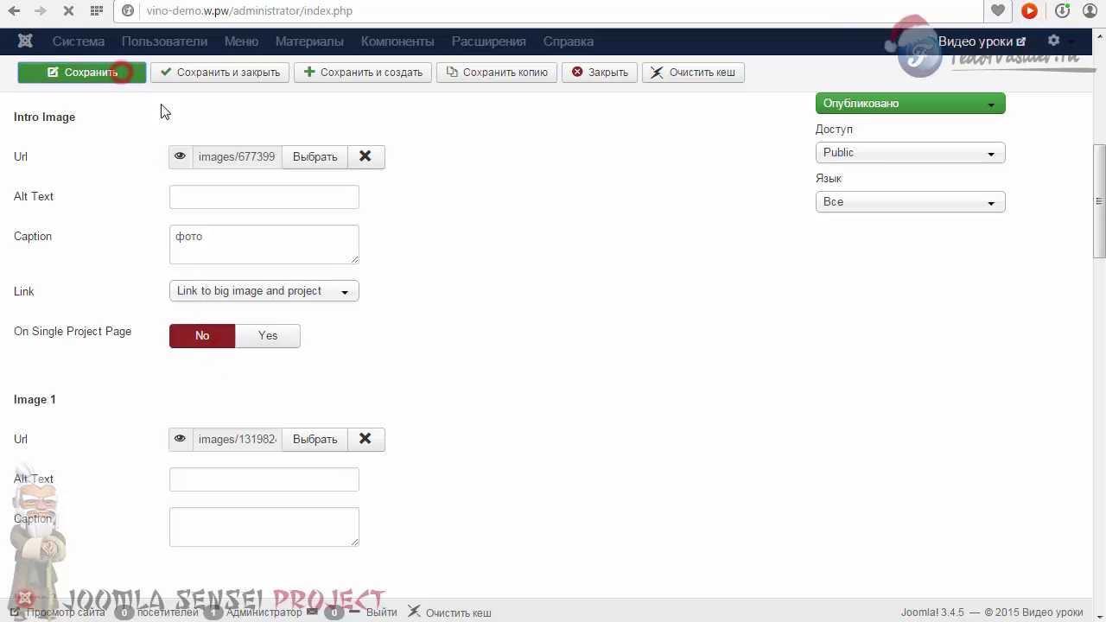
pyautogui.hotkey('ctrl', 'Tab')
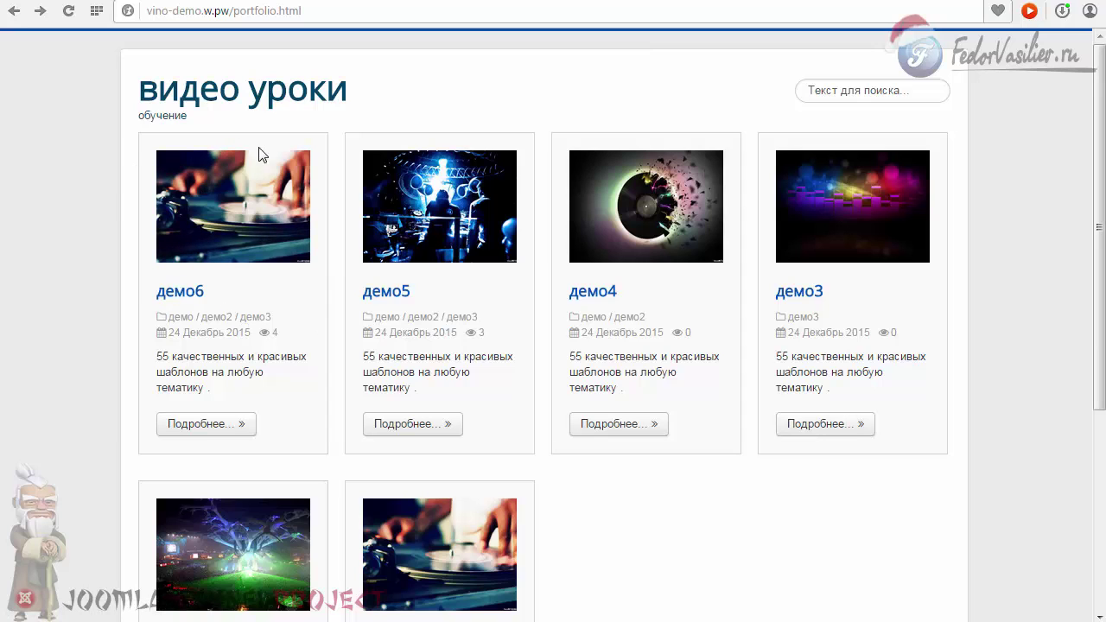
pyautogui.moveTo(272, 197)
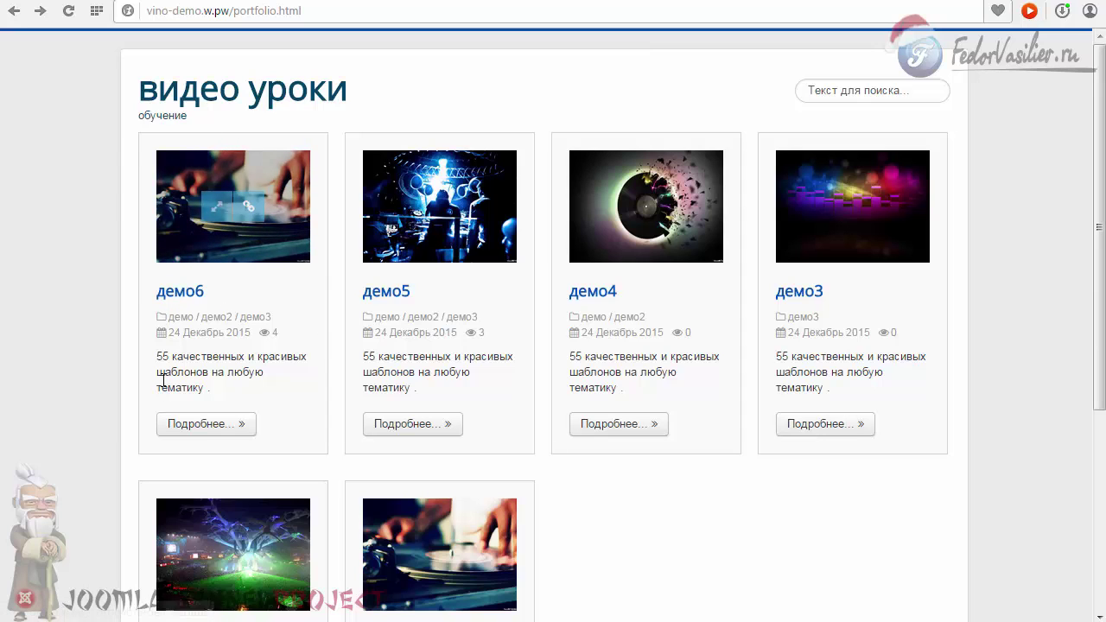
pyautogui.click(190, 425)
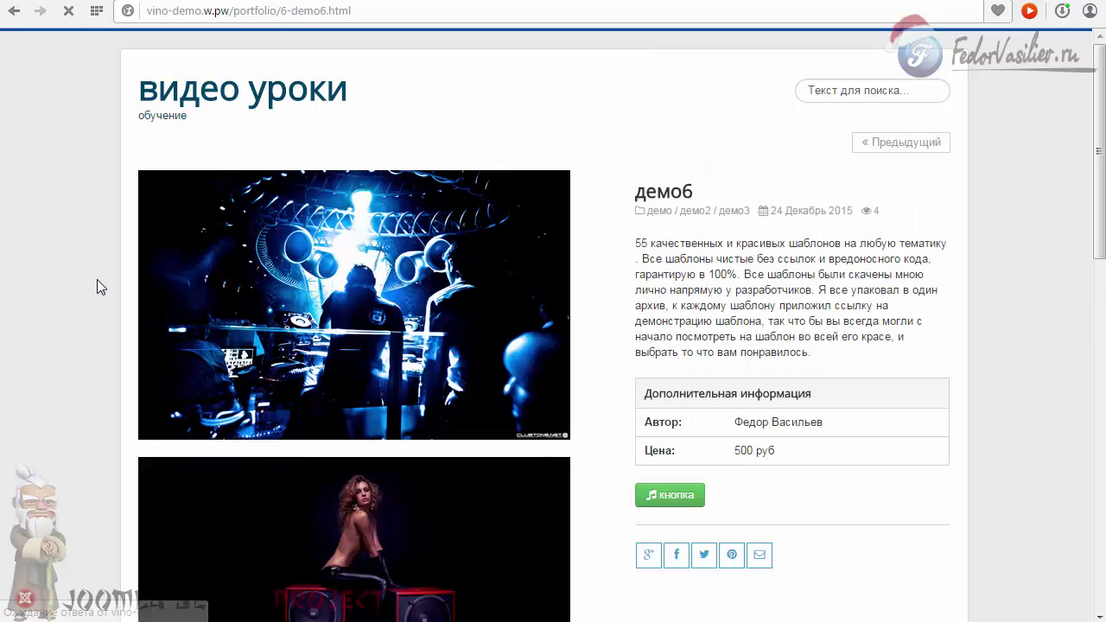
pyautogui.scroll(-3, 389, 270)
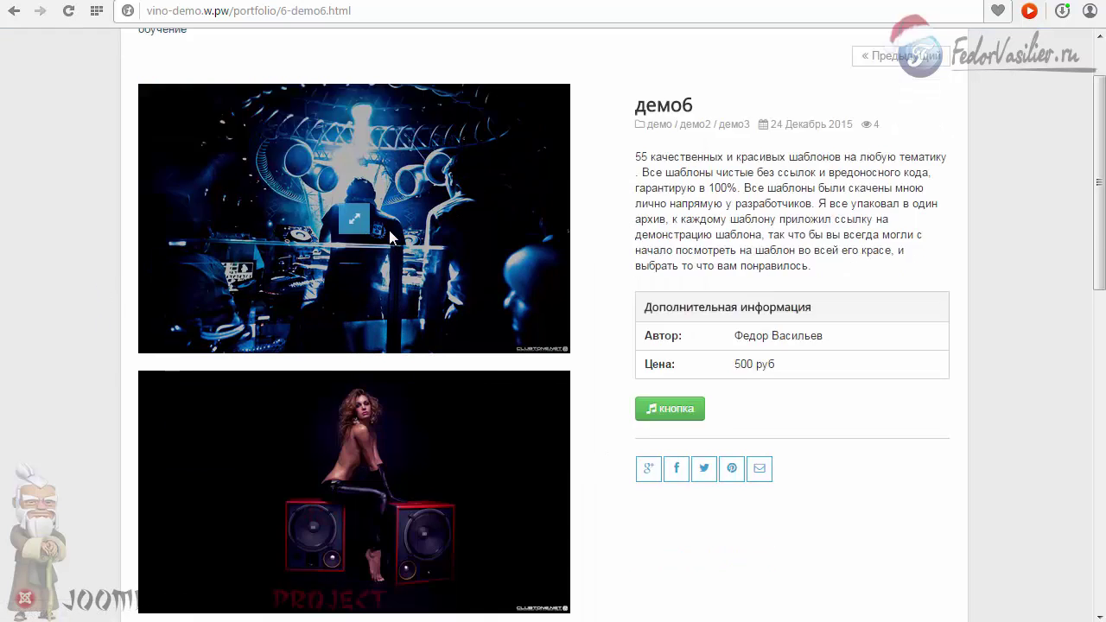
pyautogui.scroll(2, 295, 287)
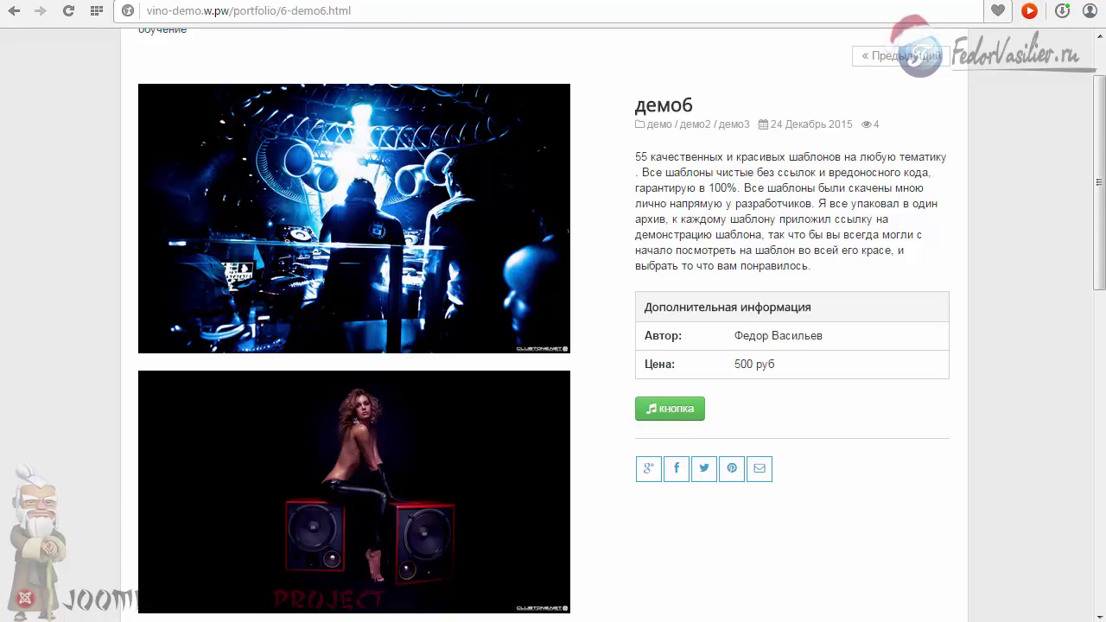
pyautogui.hotkey('ctrl', 'Tab')
pyautogui.moveTo(1098, 214); pyautogui.dragTo(1094, 124)
# Look through the project's Video and Extra fields tabs.
pyautogui.click(244, 248)
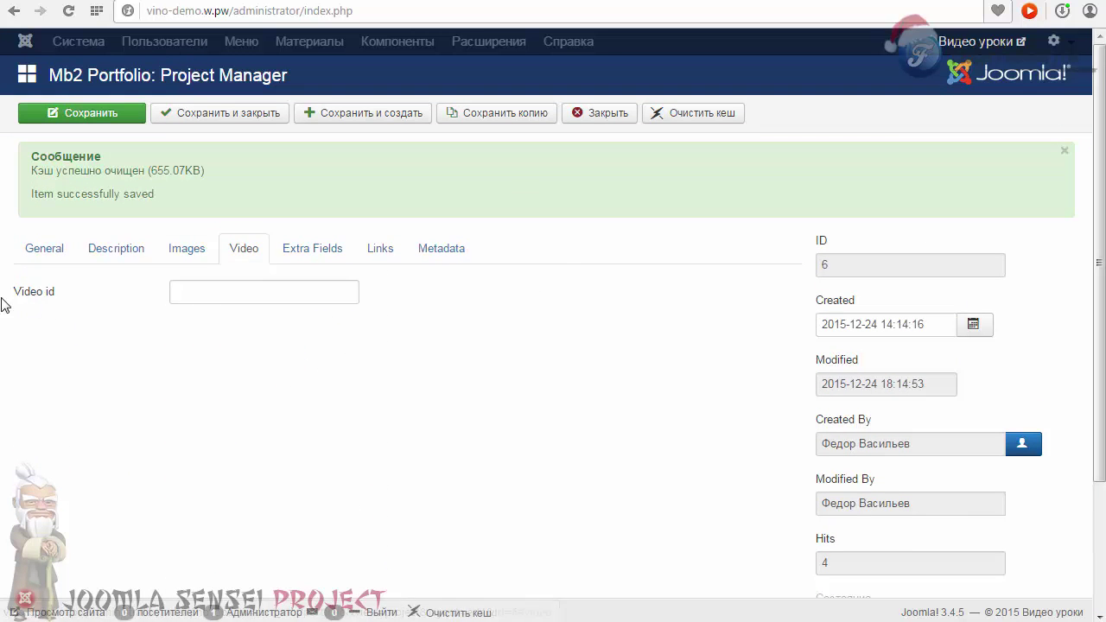
pyautogui.click(230, 291)
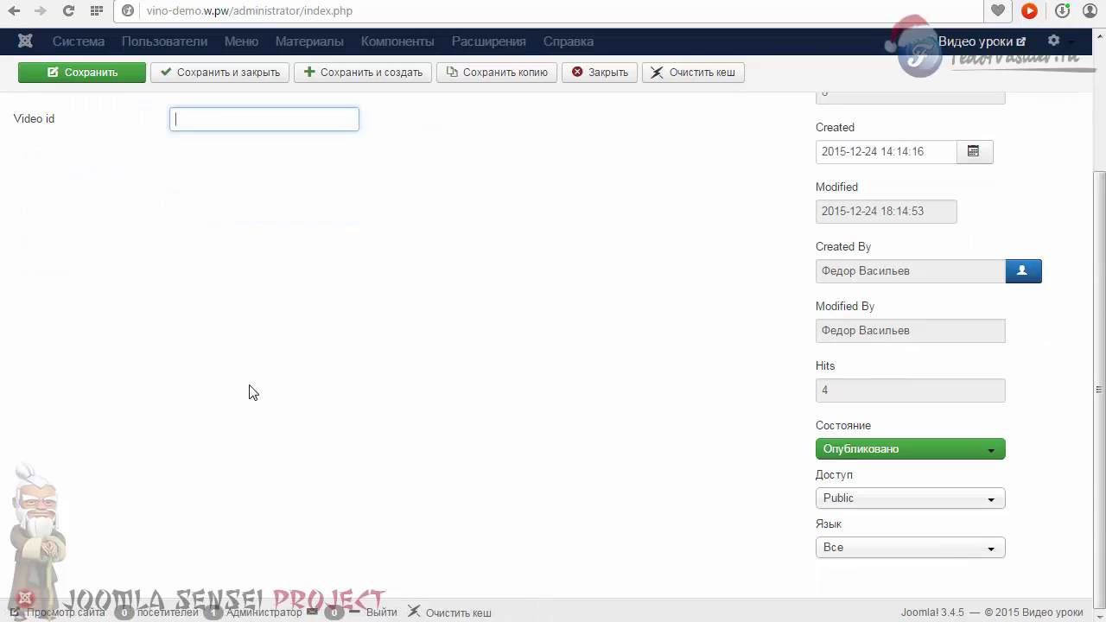
pyautogui.click(313, 250)
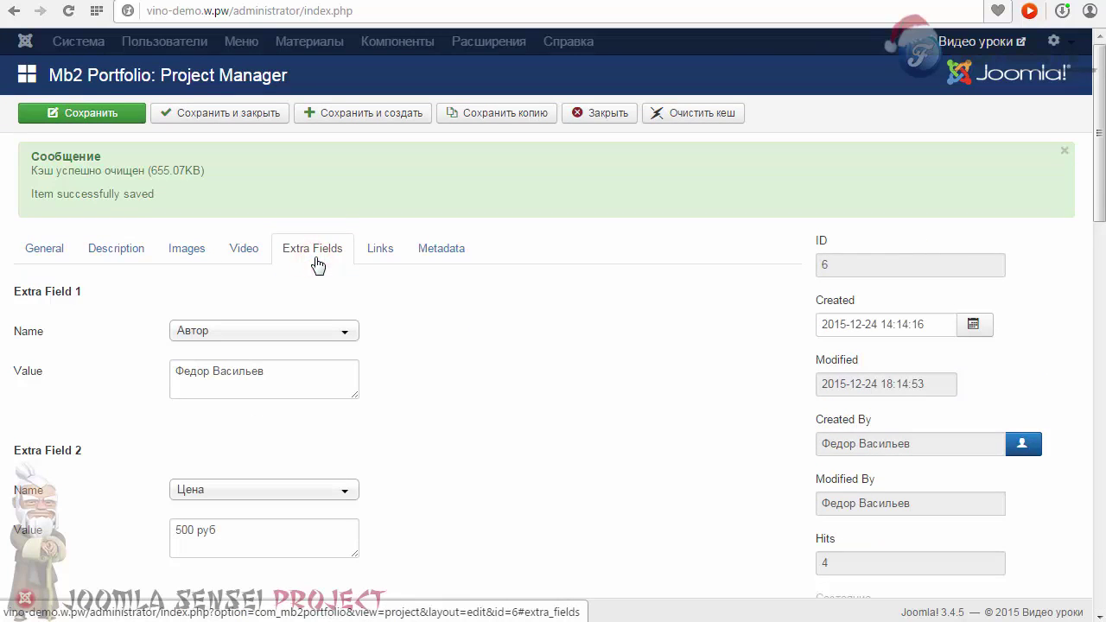
pyautogui.scroll(-3, 398, 294)
pyautogui.scroll(-3, 421, 296)
pyautogui.scroll(8, 420, 295)
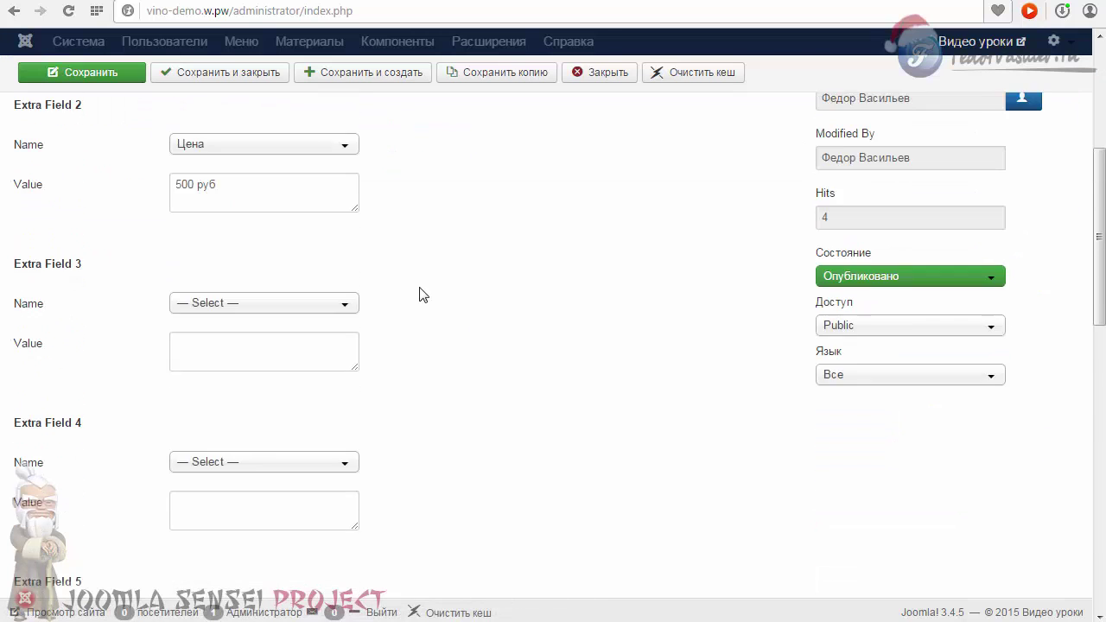
# In the Links tab, give Link 2 Url '#', text 'привет', opening in a new window.
pyautogui.click(380, 161)
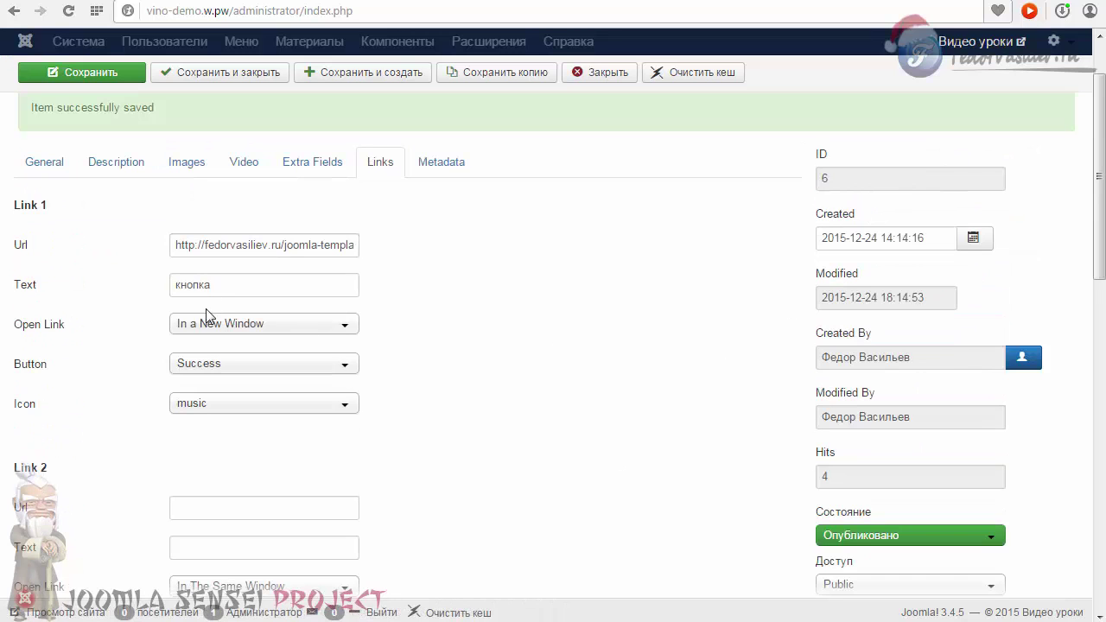
pyautogui.scroll(-3, 1099, 259)
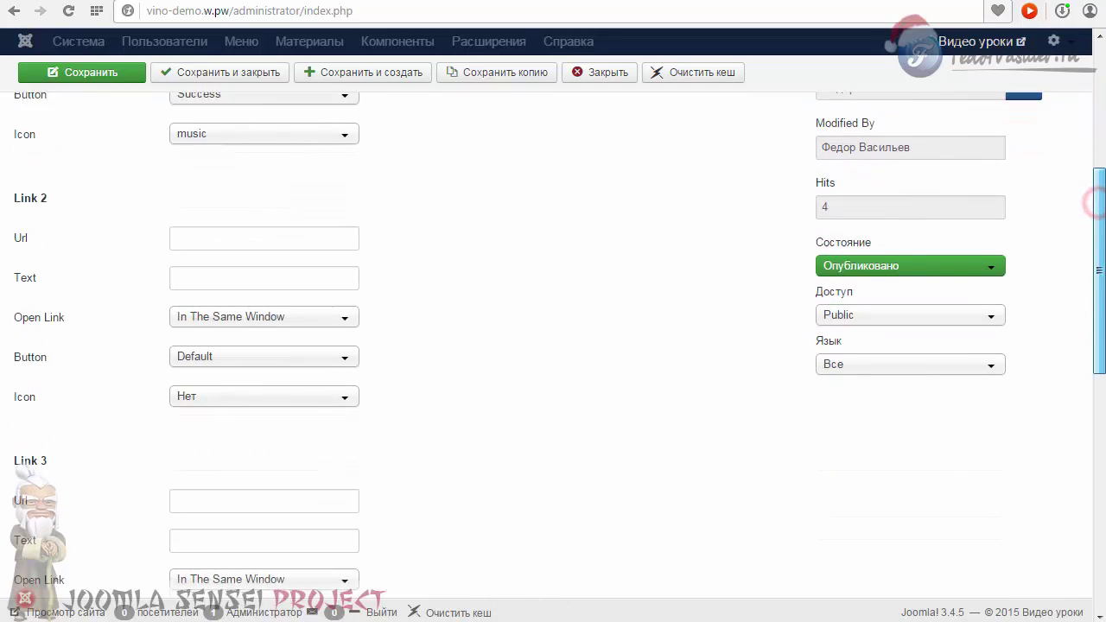
pyautogui.click(234, 233)
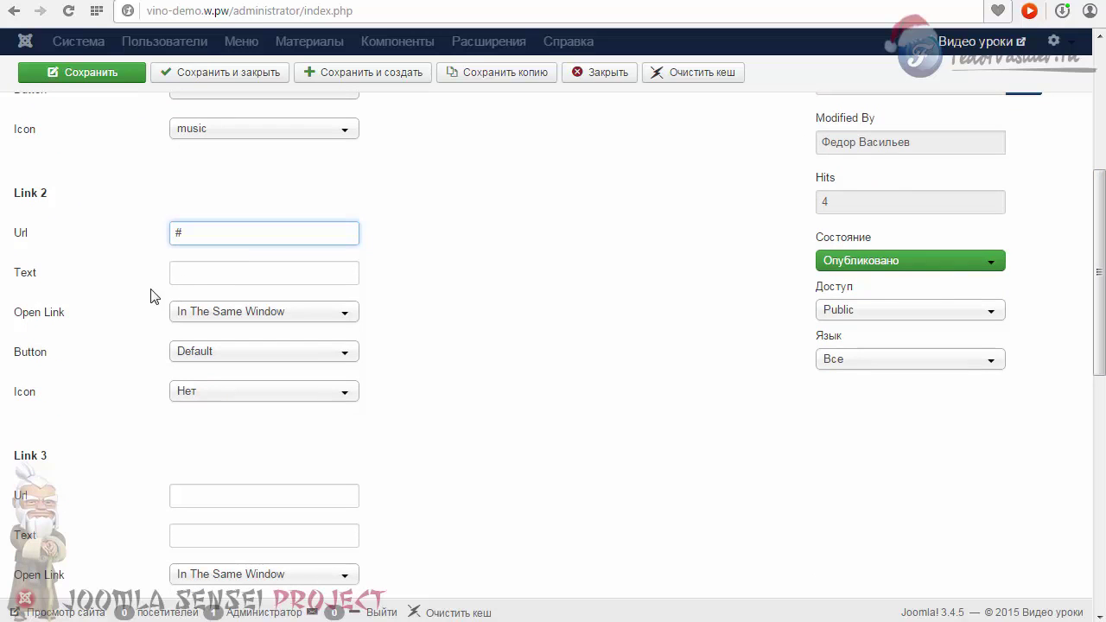
pyautogui.click(209, 265)
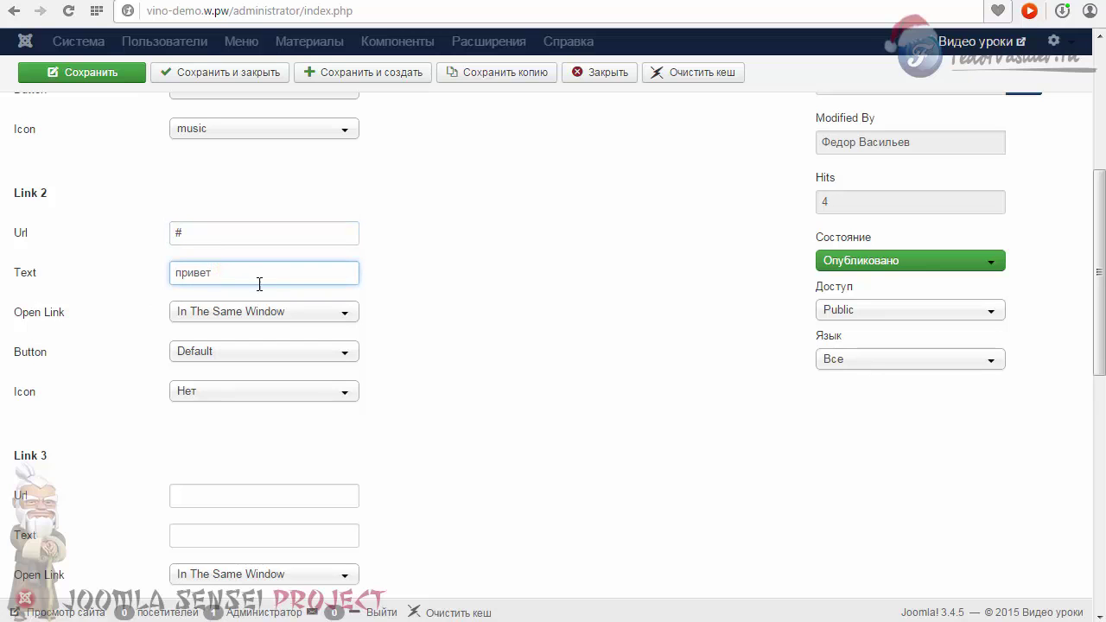
pyautogui.click(260, 313)
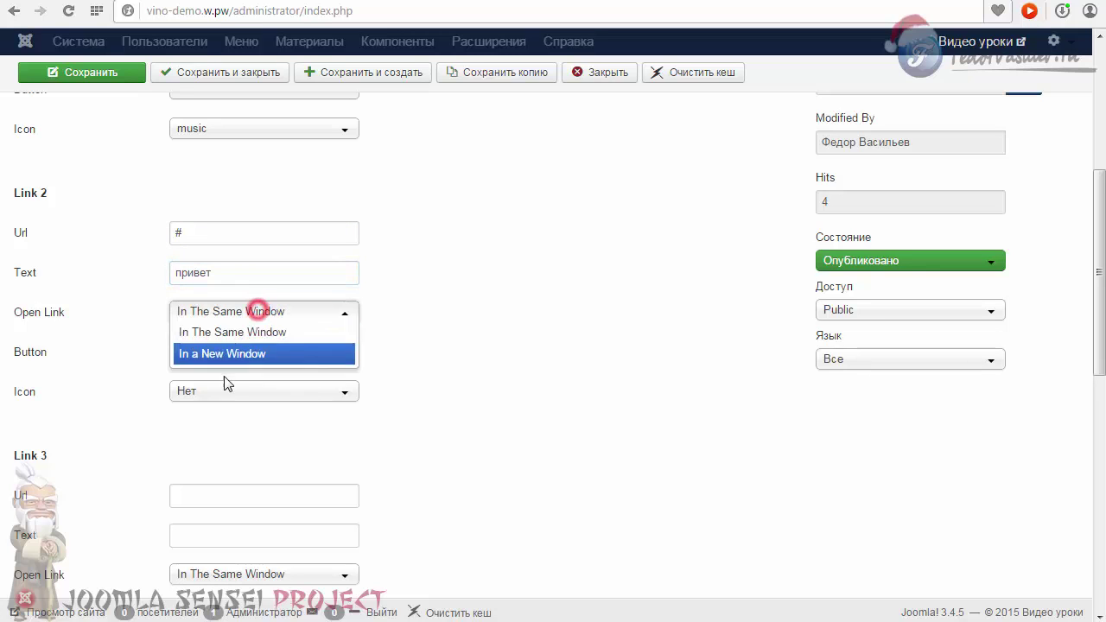
pyautogui.click(227, 352)
# Keep Link 2's button style Default and give it the tint icon.
pyautogui.click(207, 350)
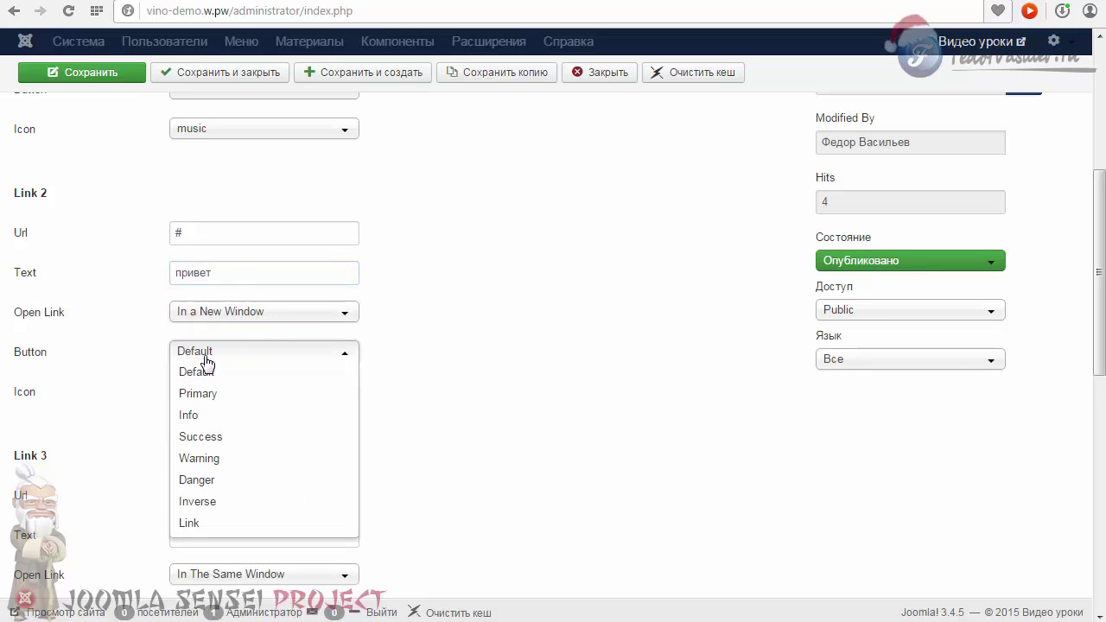
pyautogui.click(465, 356)
pyautogui.click(216, 400)
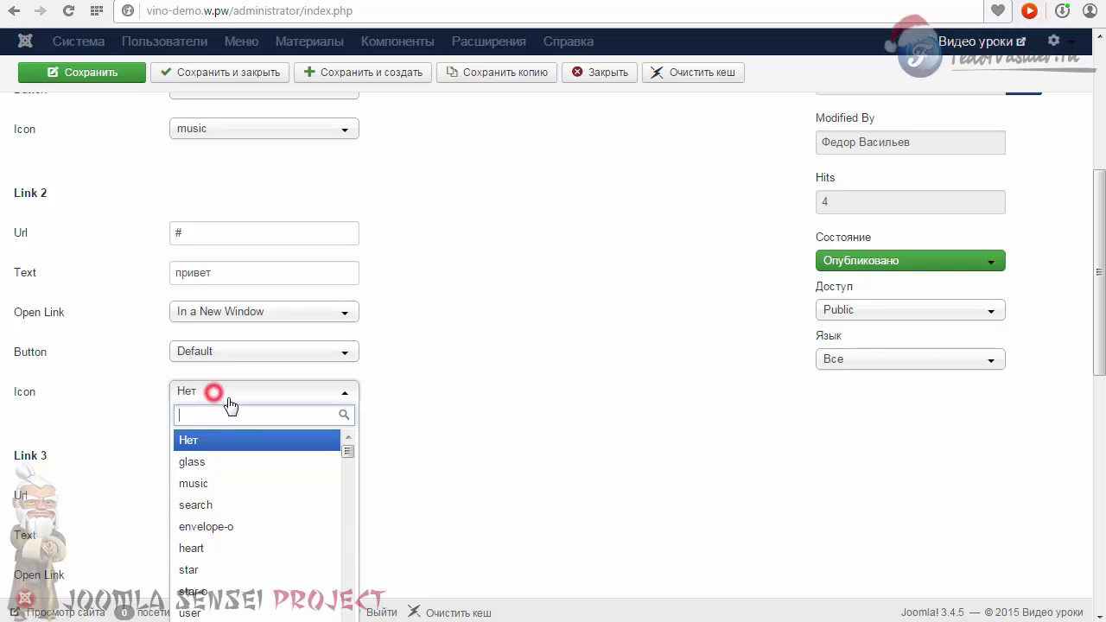
pyautogui.scroll(-7, 234, 557)
pyautogui.scroll(-4, 233, 564)
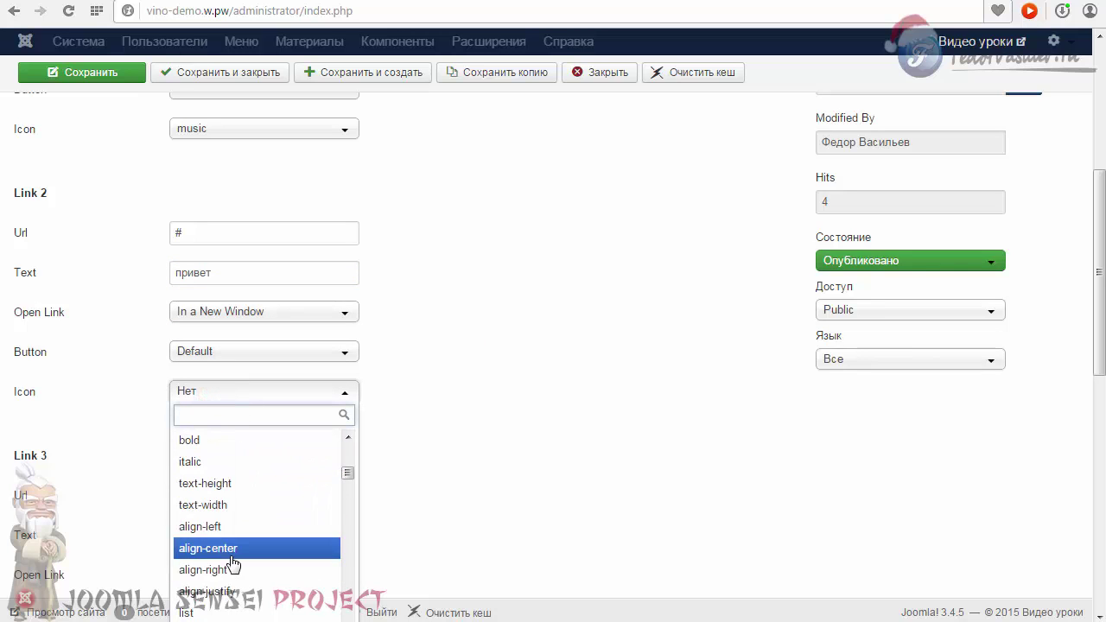
pyautogui.click(204, 579)
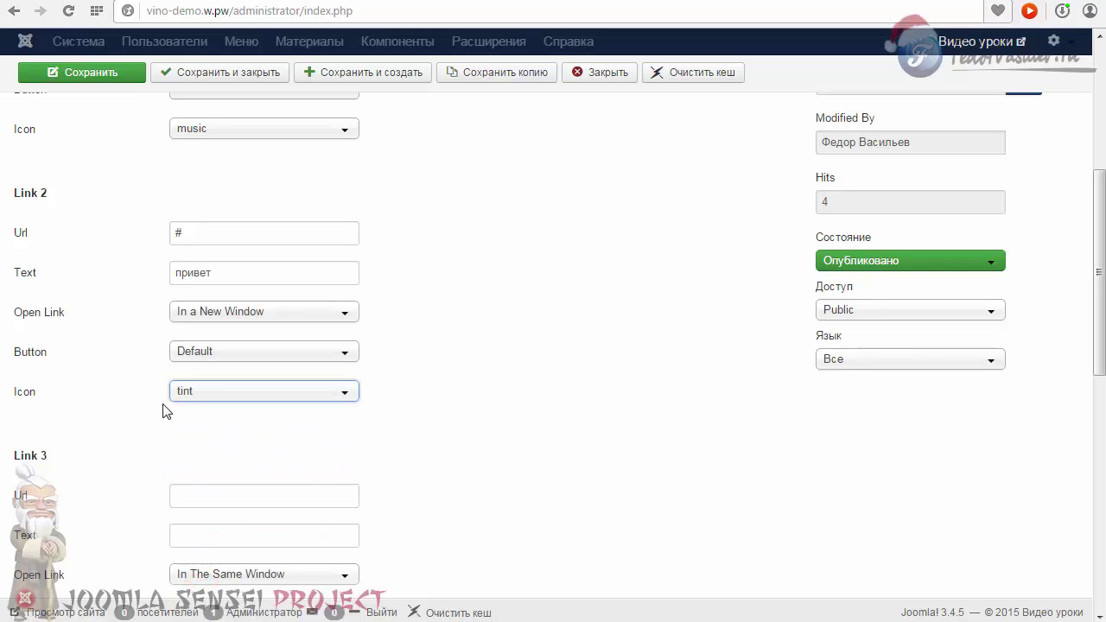
pyautogui.scroll(-3, 159, 406)
# Give Link 3 Url '№' and text 'тест', opening in a new window.
pyautogui.click(192, 240)
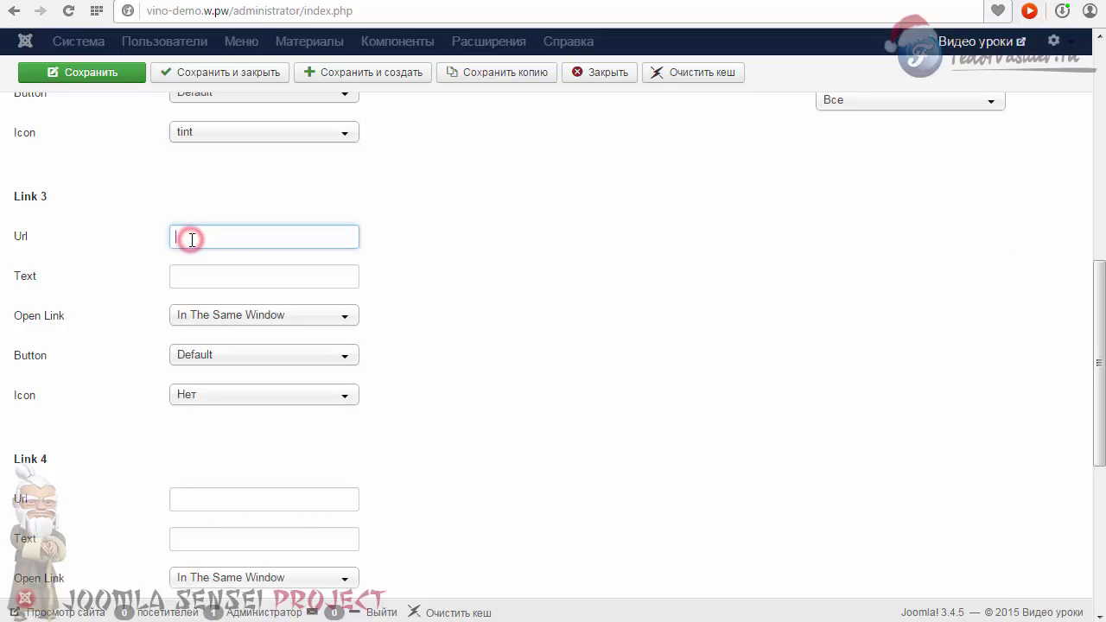
pyautogui.write('№')
pyautogui.press('Tab')
pyautogui.write('тест')
pyautogui.click(291, 315)
pyautogui.click(259, 370)
# Style Link 3 as a plain Link button with the star icon.
pyautogui.click(223, 354)
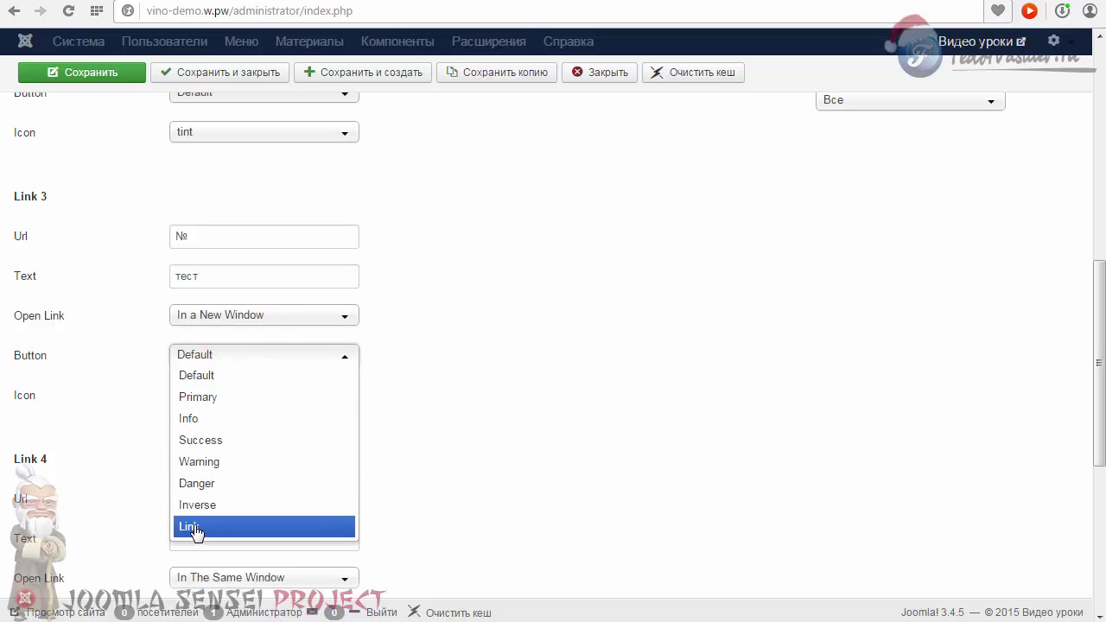
pyautogui.click(197, 527)
pyautogui.click(198, 393)
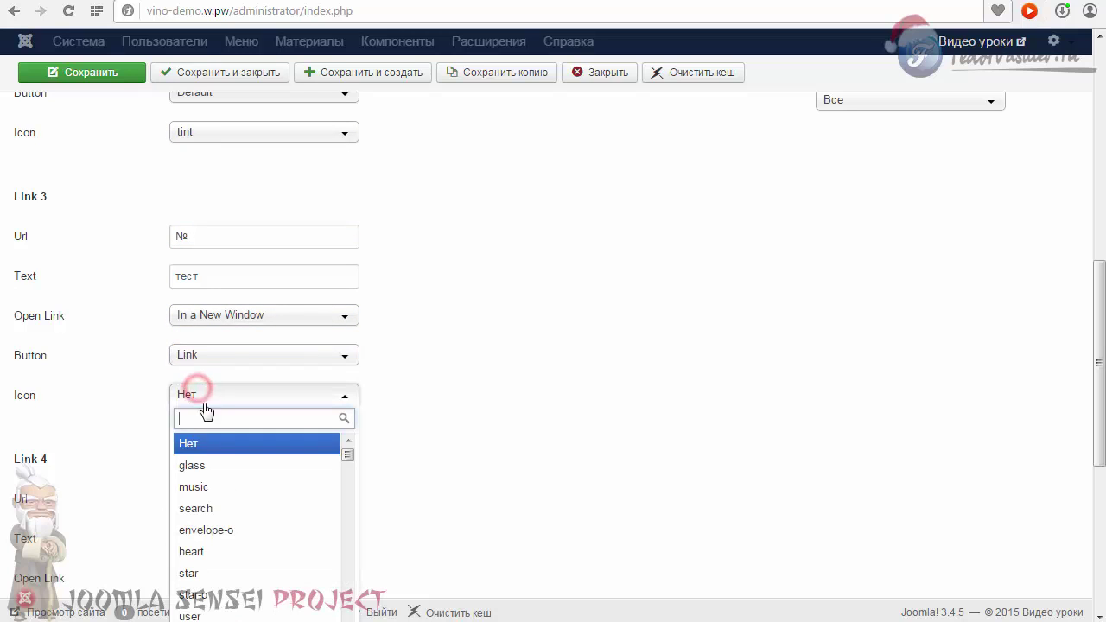
pyautogui.click(208, 572)
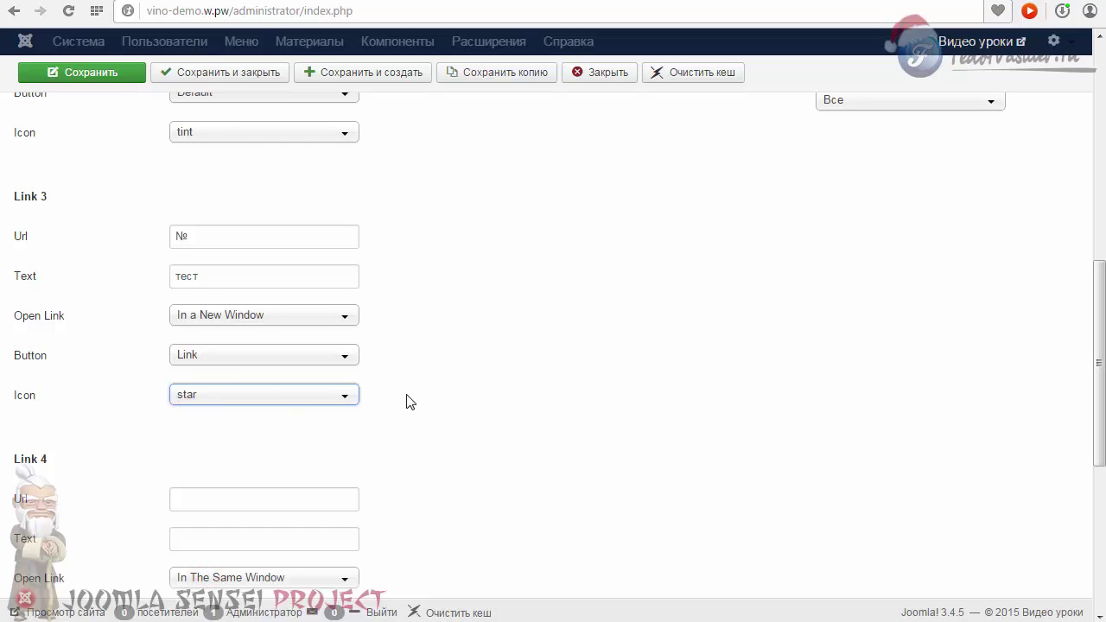
pyautogui.click(697, 423)
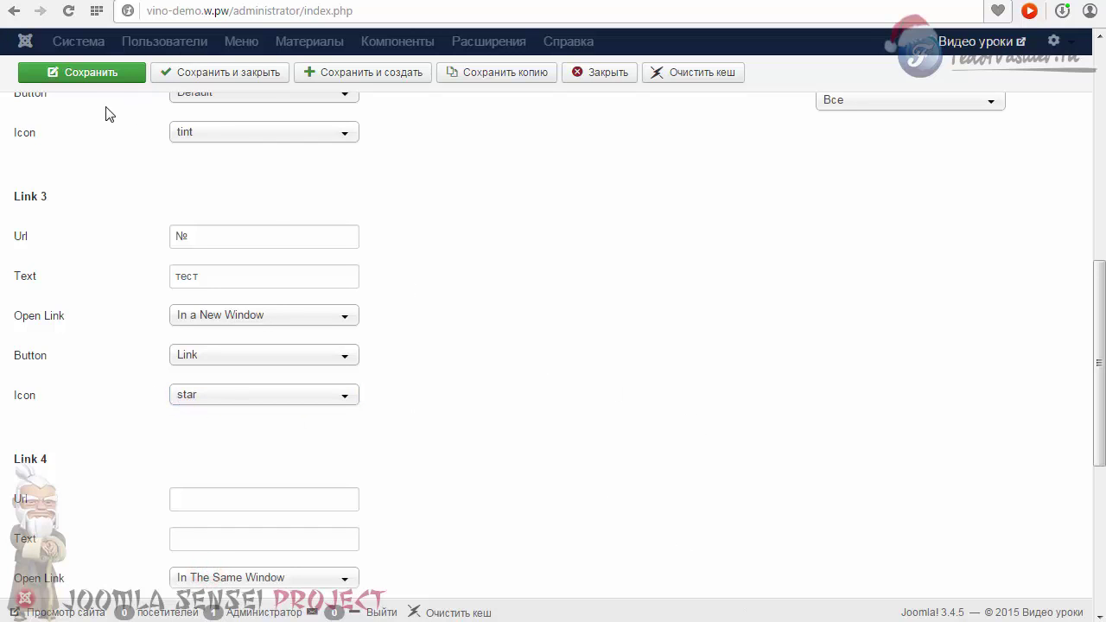
# Save the project with its three links and view it on the frontend.
pyautogui.click(95, 74)
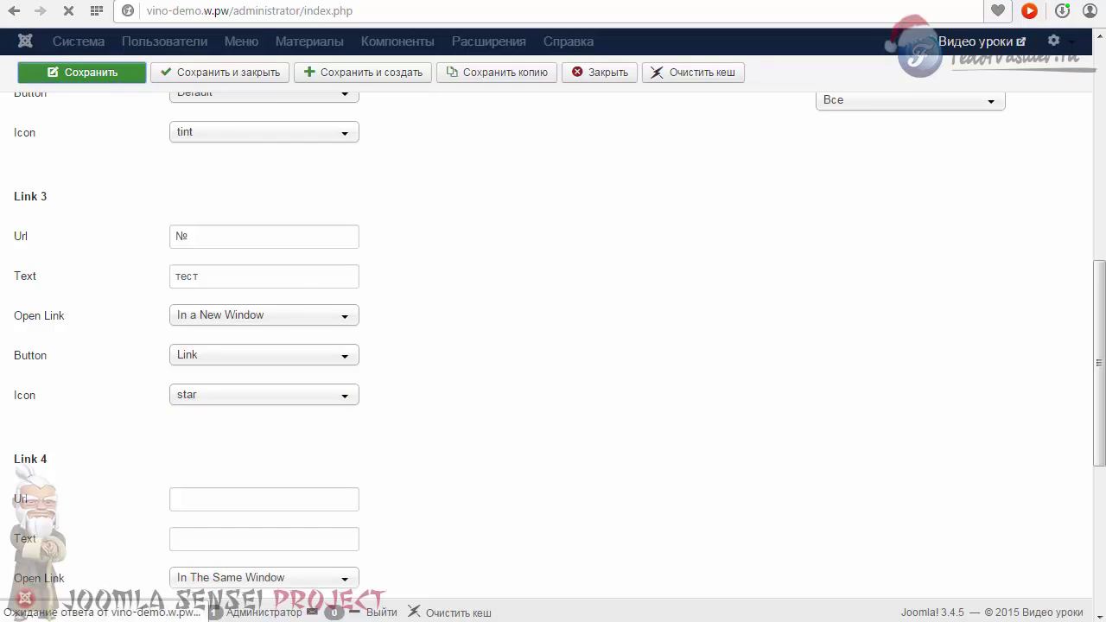
pyautogui.hotkey('ctrl', 'Tab')
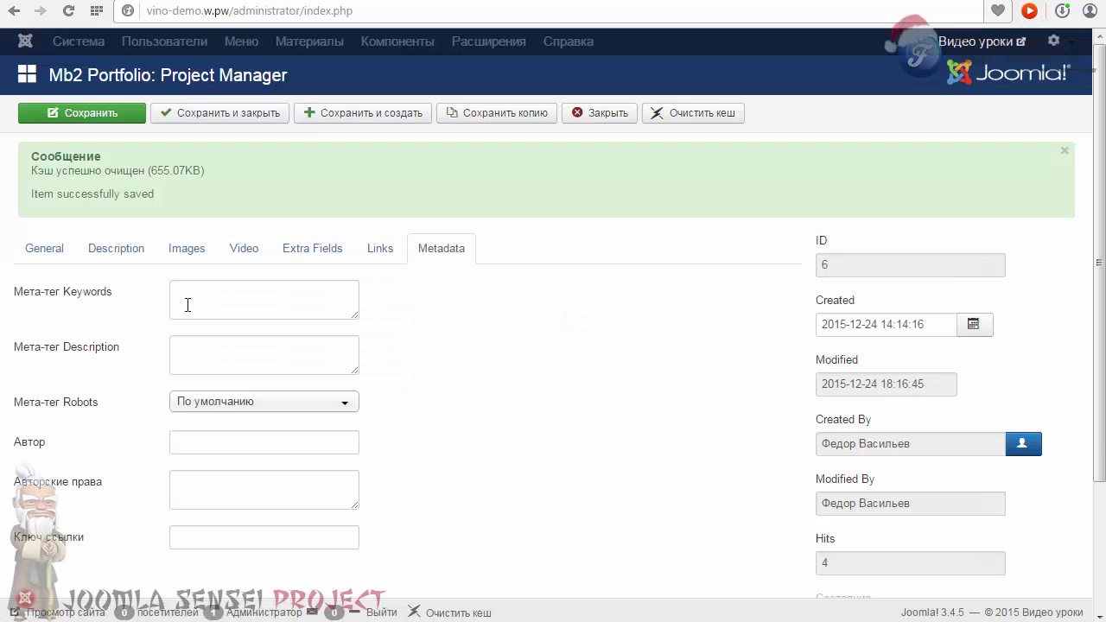
pyautogui.click(192, 301)
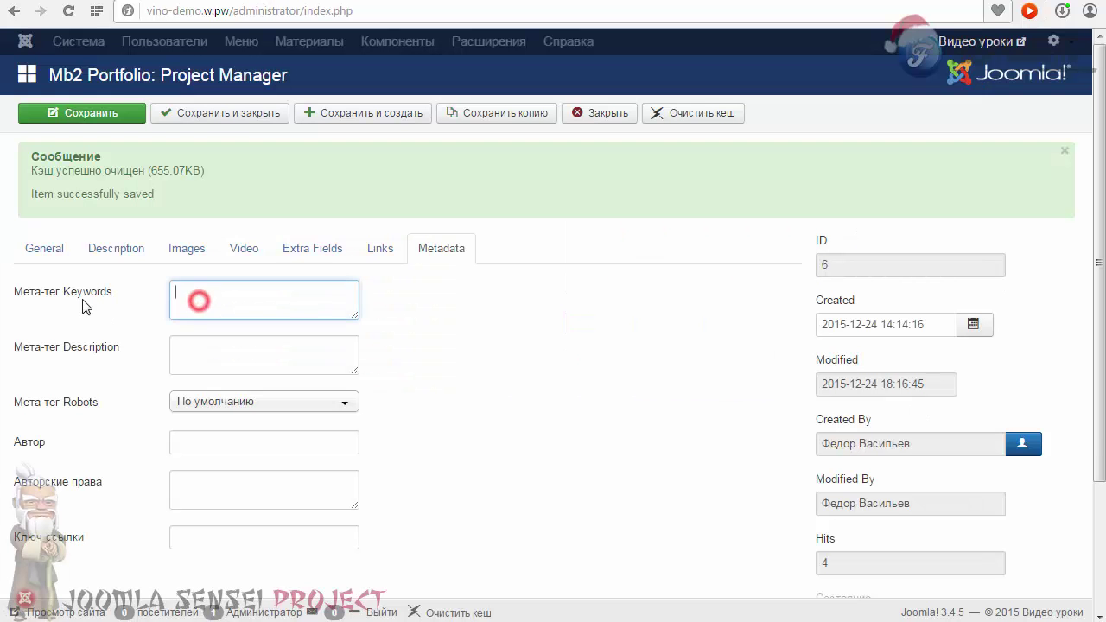
pyautogui.click(215, 351)
pyautogui.scroll(-1, 343, 340)
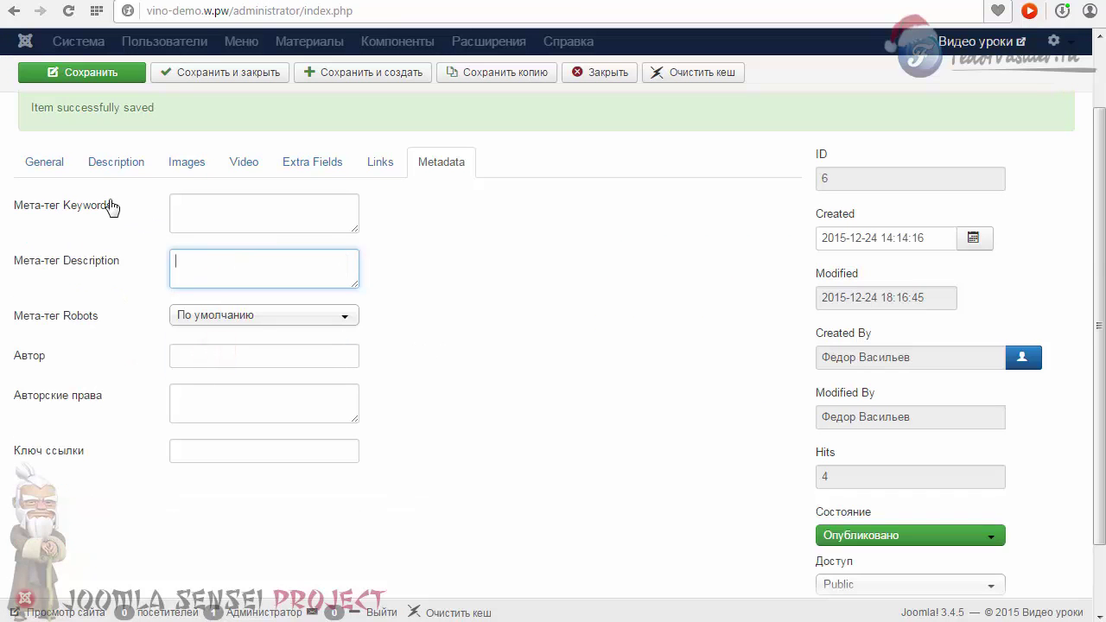
pyautogui.click(47, 168)
pyautogui.scroll(-1, 442, 291)
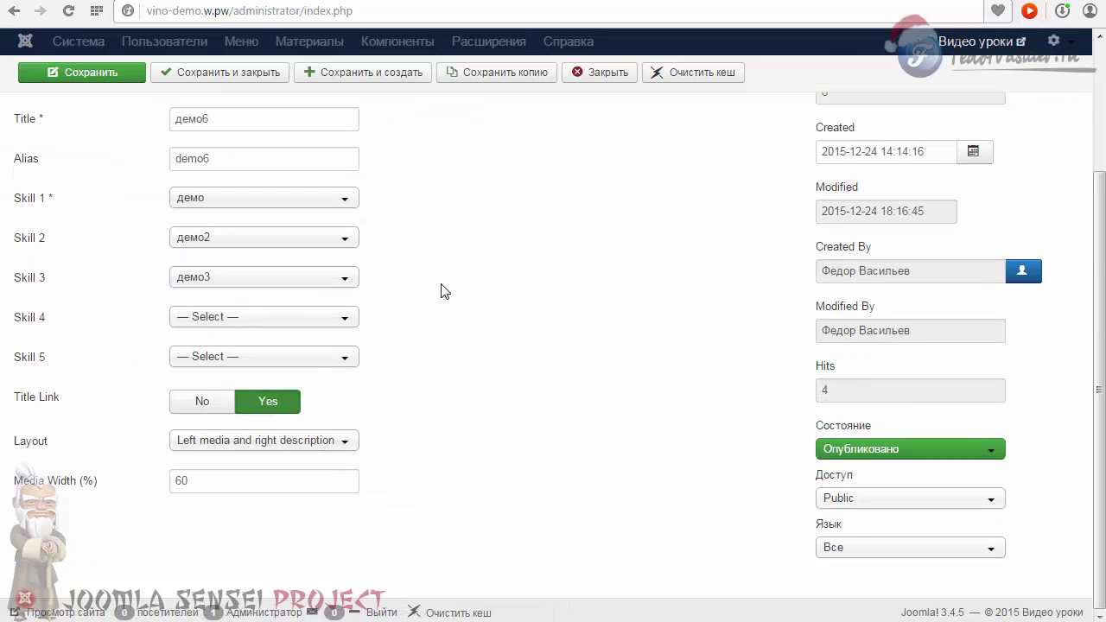
pyautogui.scroll(2, 443, 291)
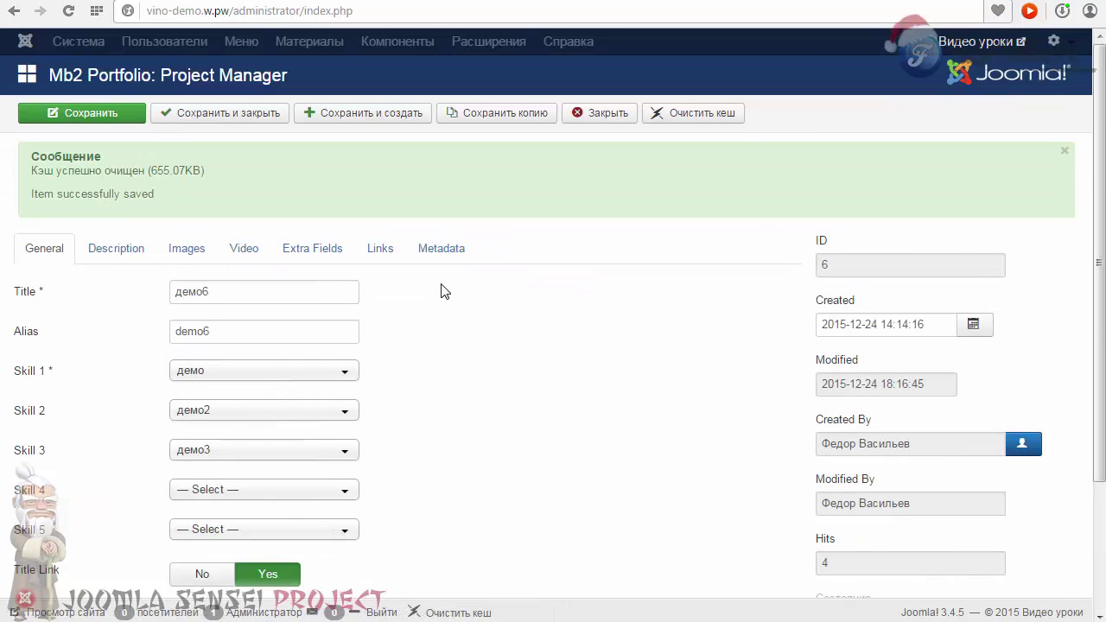
pyautogui.click(118, 256)
pyautogui.click(184, 248)
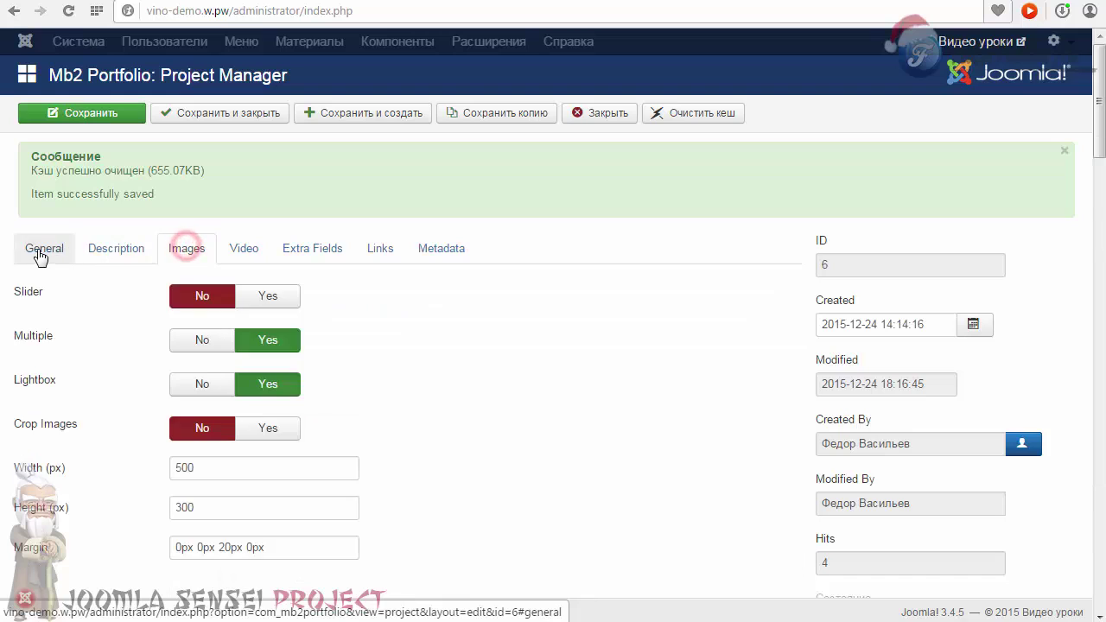
pyautogui.click(38, 254)
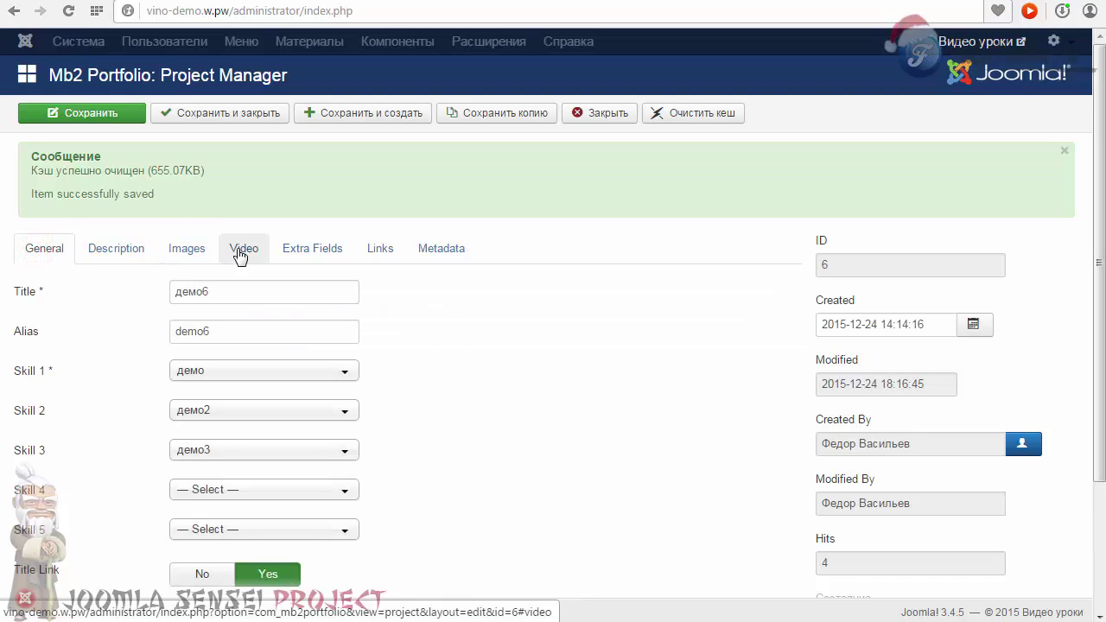